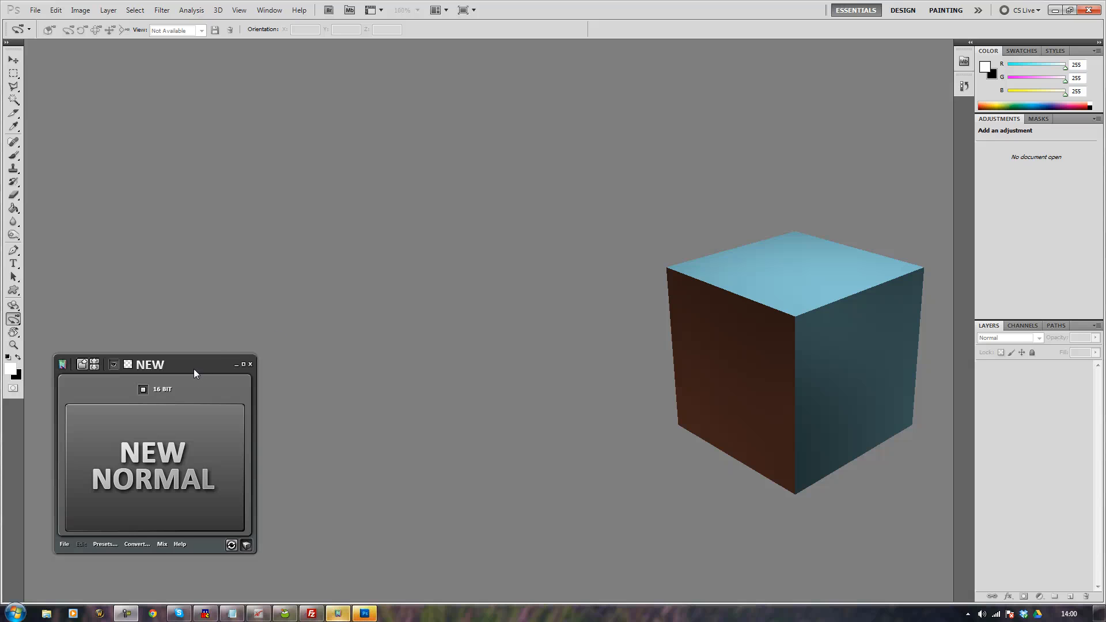
Step: Dismiss the nDo crash dialog and start nDo2 x64 again
{"action": "left_click_drag", "start_coordinate": [196, 368], "coordinate": [180, 404]}
{"action": "left_click_drag", "start_coordinate": [803, 316], "coordinate": [798, 305]}
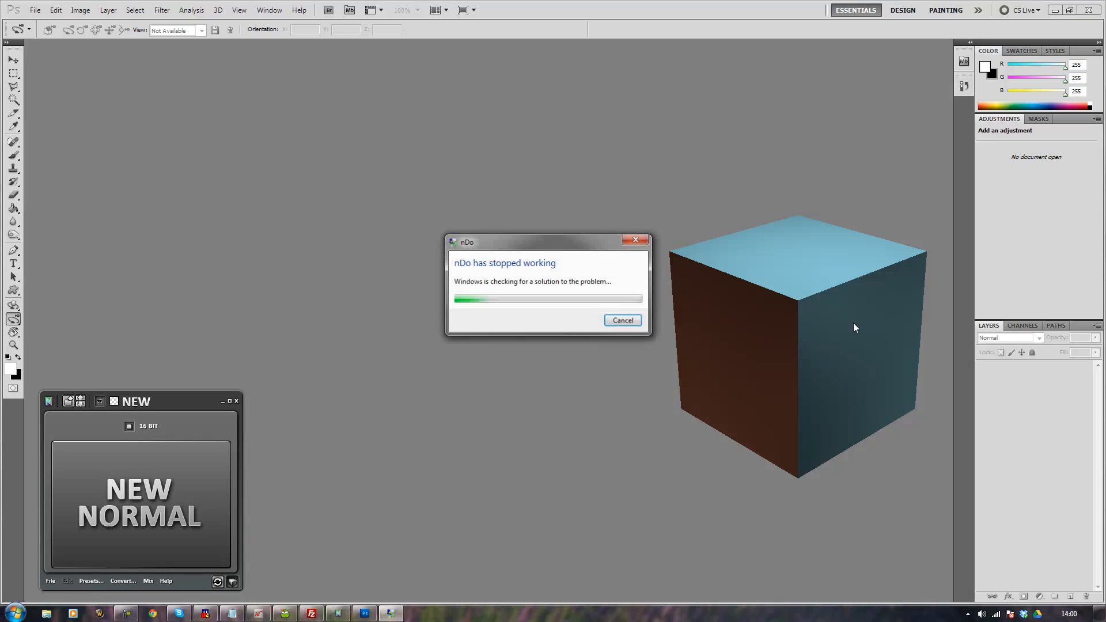
{"action": "left_click", "coordinate": [624, 321]}
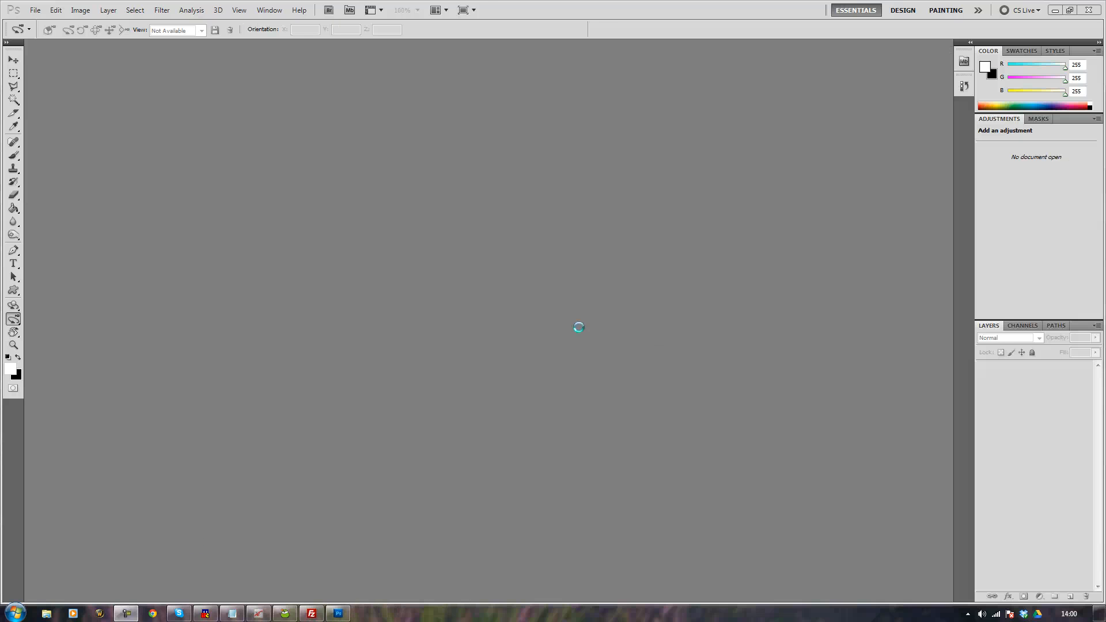
{"action": "left_click", "coordinate": [15, 613]}
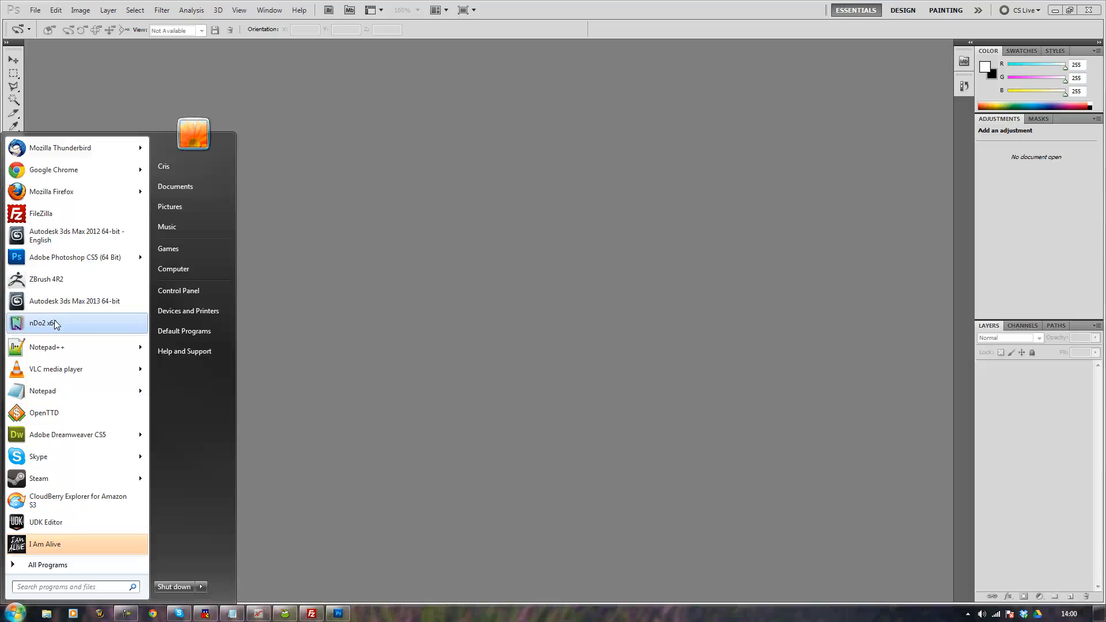
{"action": "left_click", "coordinate": [51, 322]}
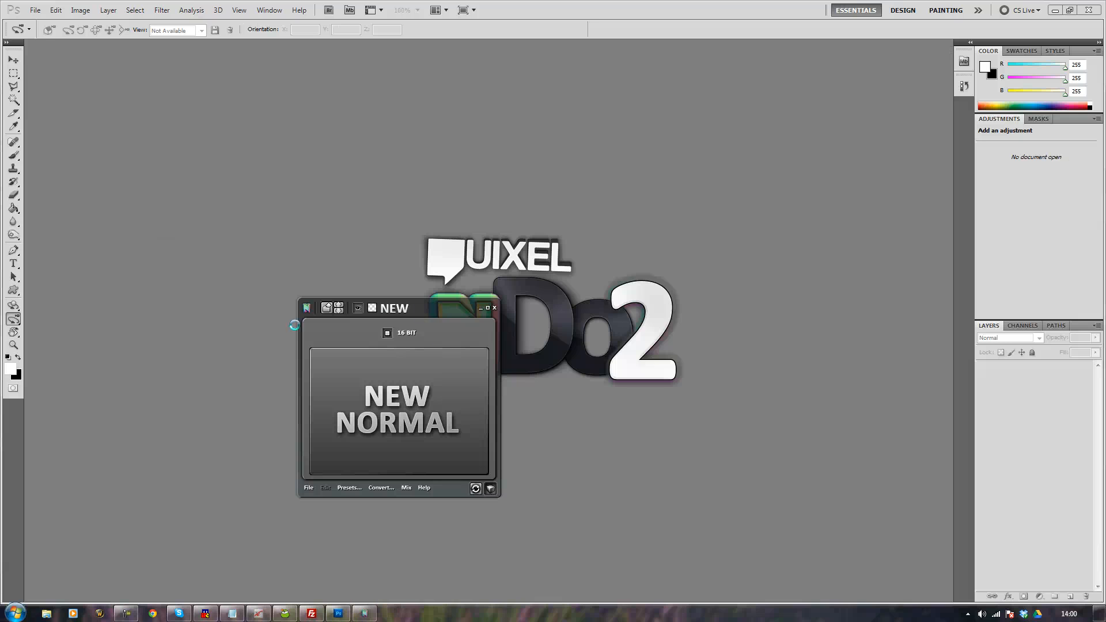
Step: Move the nDo2 window clear of the canvas, and reposition, rotate and enlarge the 3D preview cube
{"action": "middle_click_drag", "start_coordinate": [661, 345], "coordinate": [804, 333]}
{"action": "left_click_drag", "start_coordinate": [460, 311], "coordinate": [201, 341]}
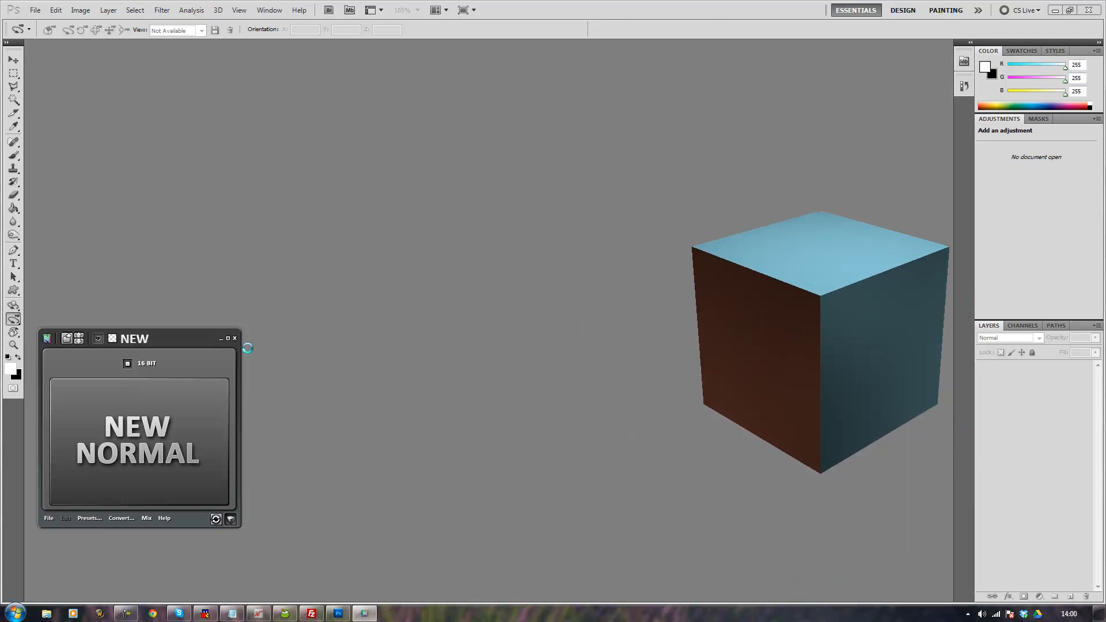
{"action": "left_click", "coordinate": [914, 451]}
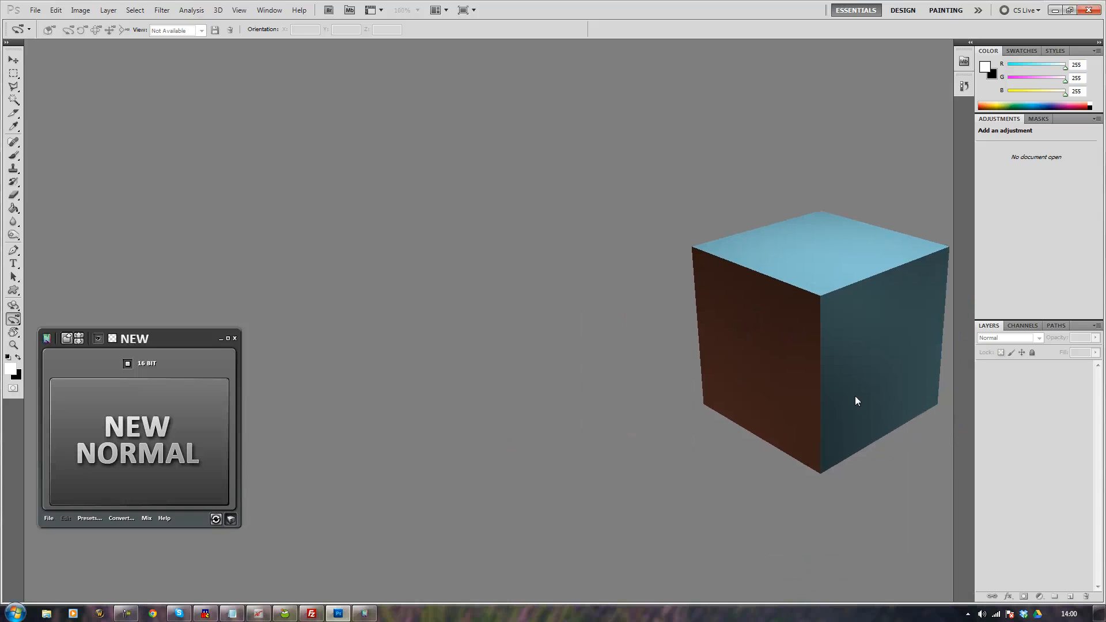
{"action": "middle_click_drag", "start_coordinate": [796, 390], "coordinate": [857, 466]}
{"action": "right_click", "coordinate": [872, 452]}
{"action": "right_click", "coordinate": [876, 451]}
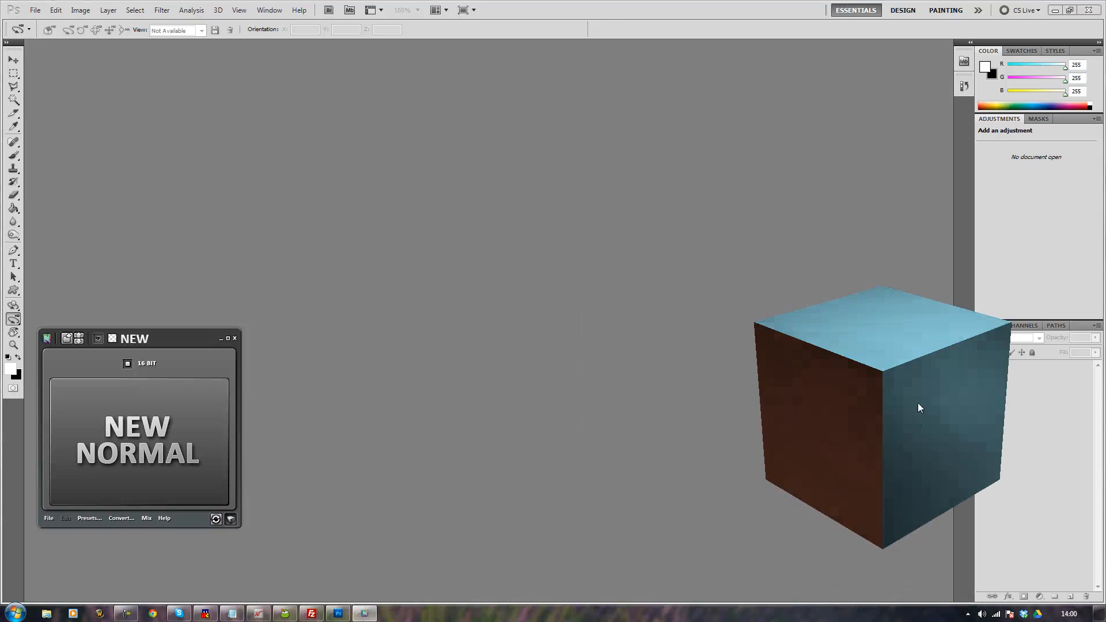
{"action": "left_click_drag", "start_coordinate": [876, 452], "coordinate": [909, 436]}
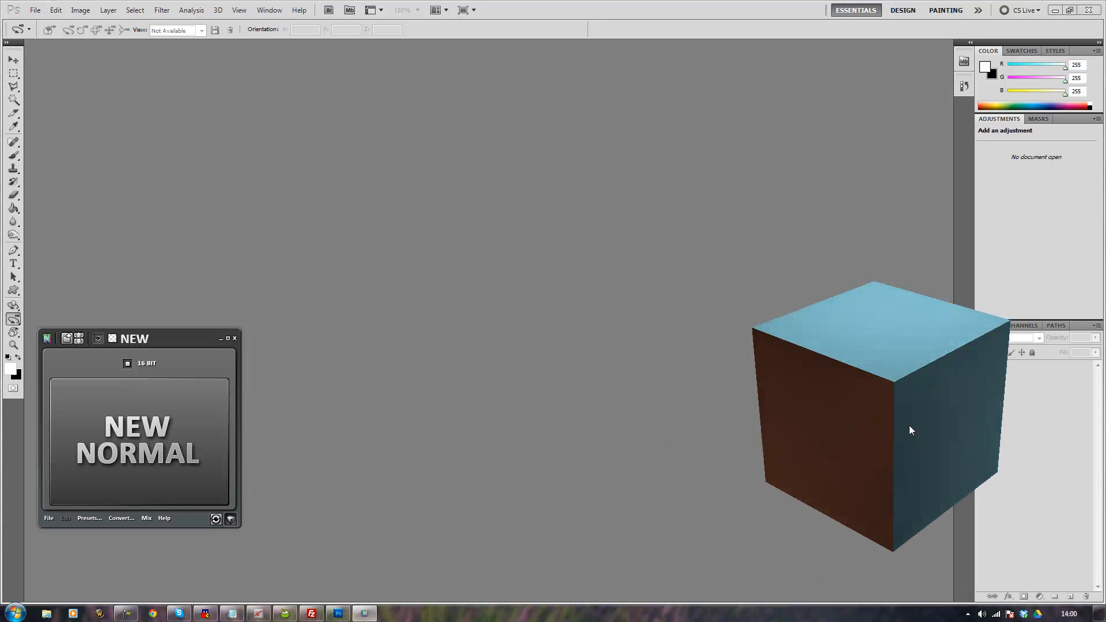
{"action": "scroll", "coordinate": [898, 401], "scroll_direction": "down", "scroll_amount": 2}
{"action": "scroll", "coordinate": [897, 400], "scroll_direction": "up", "scroll_amount": 5}
{"action": "scroll", "coordinate": [896, 403], "scroll_direction": "down", "scroll_amount": 2}
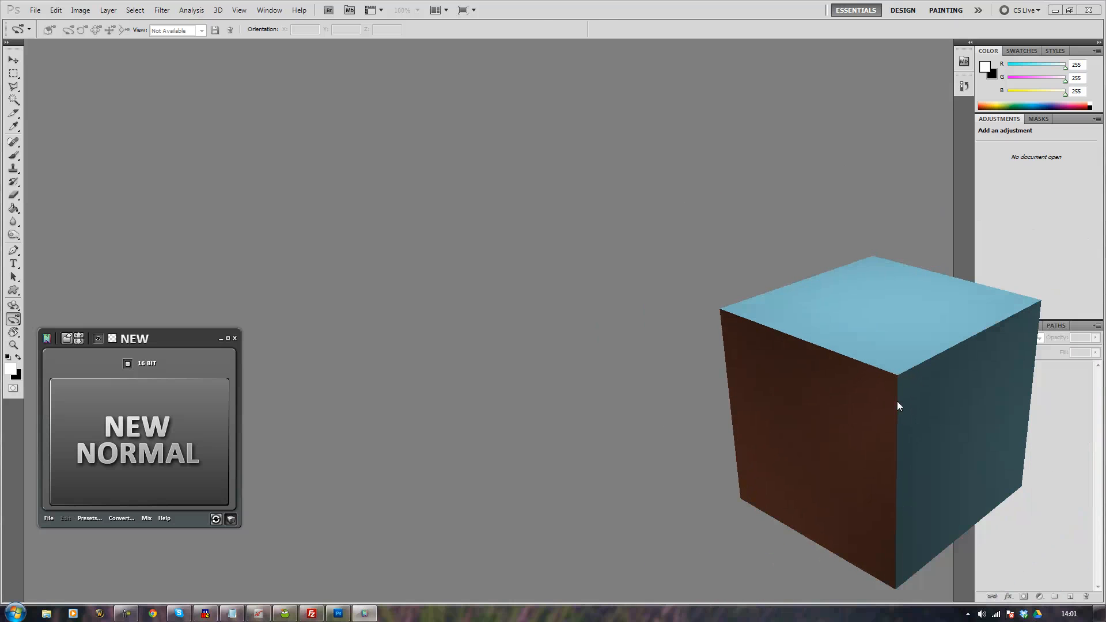
{"action": "left_click_drag", "start_coordinate": [903, 427], "coordinate": [908, 358]}
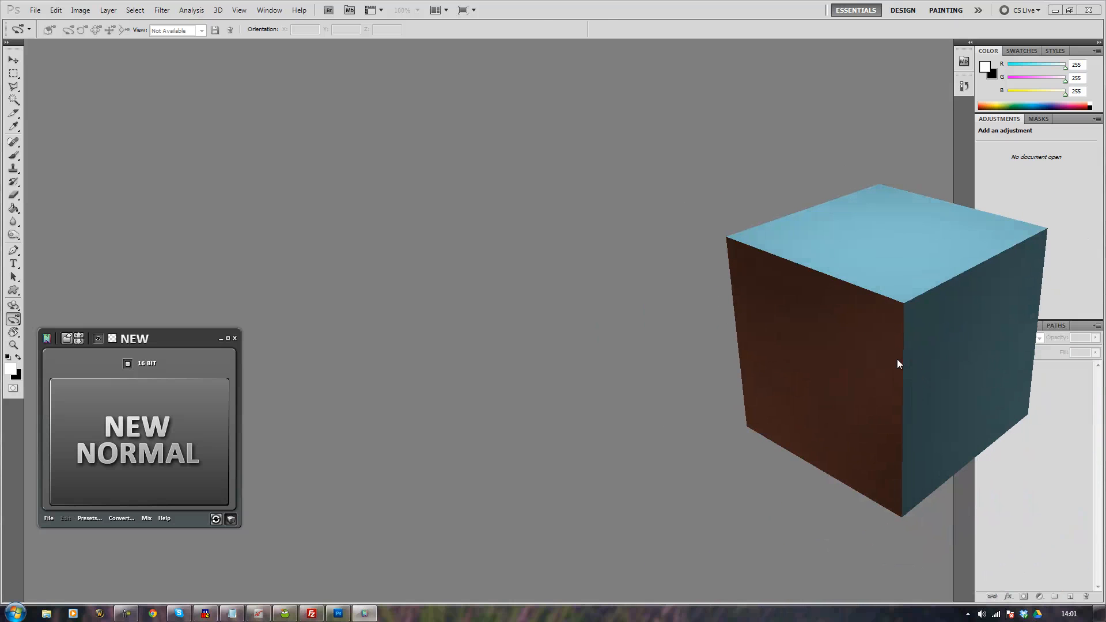
Step: Try the sphere, custom and sharp-edged cube preview meshes, settling on the cube with rounded edges
{"action": "right_click", "coordinate": [898, 364]}
{"action": "left_click", "coordinate": [791, 429]}
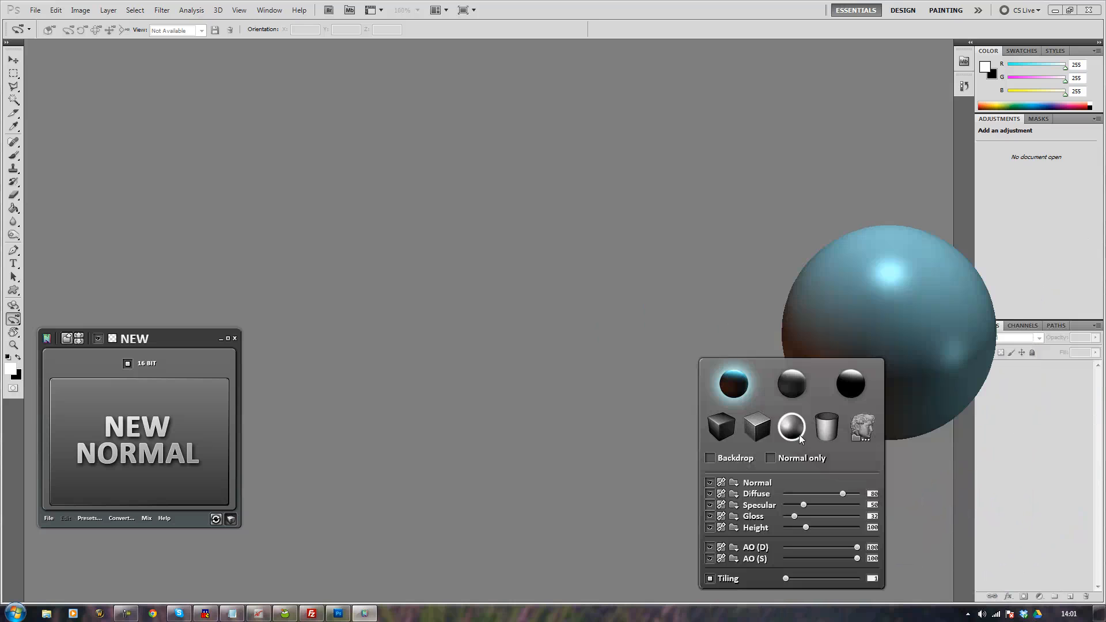
{"action": "left_click", "coordinate": [863, 425]}
{"action": "left_click", "coordinate": [757, 426]}
{"action": "left_click", "coordinate": [721, 426]}
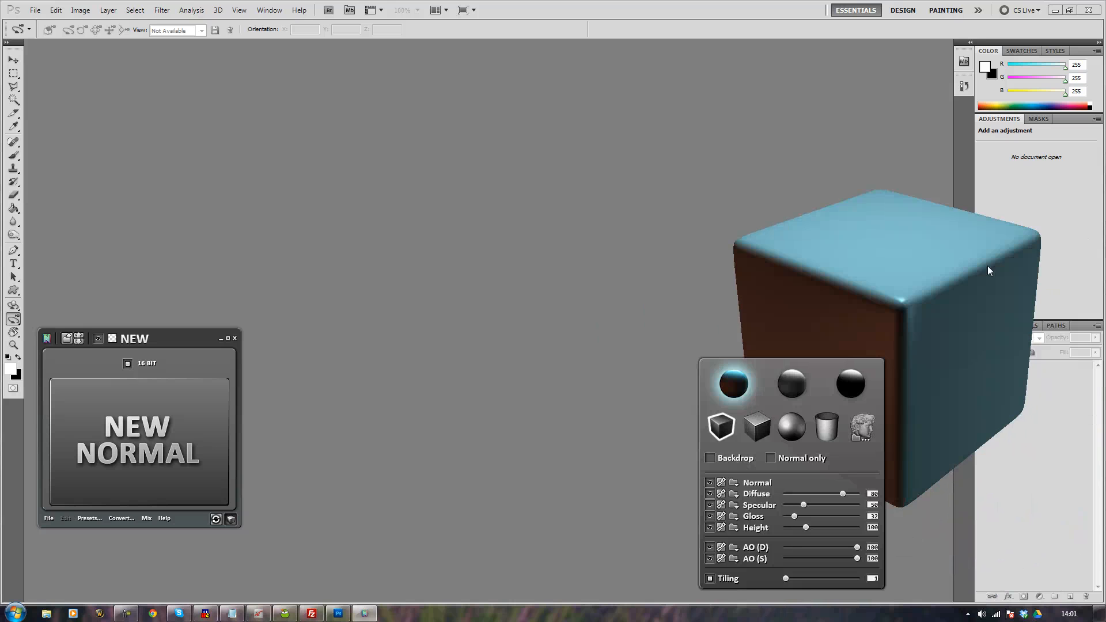
{"action": "left_click", "coordinate": [646, 446]}
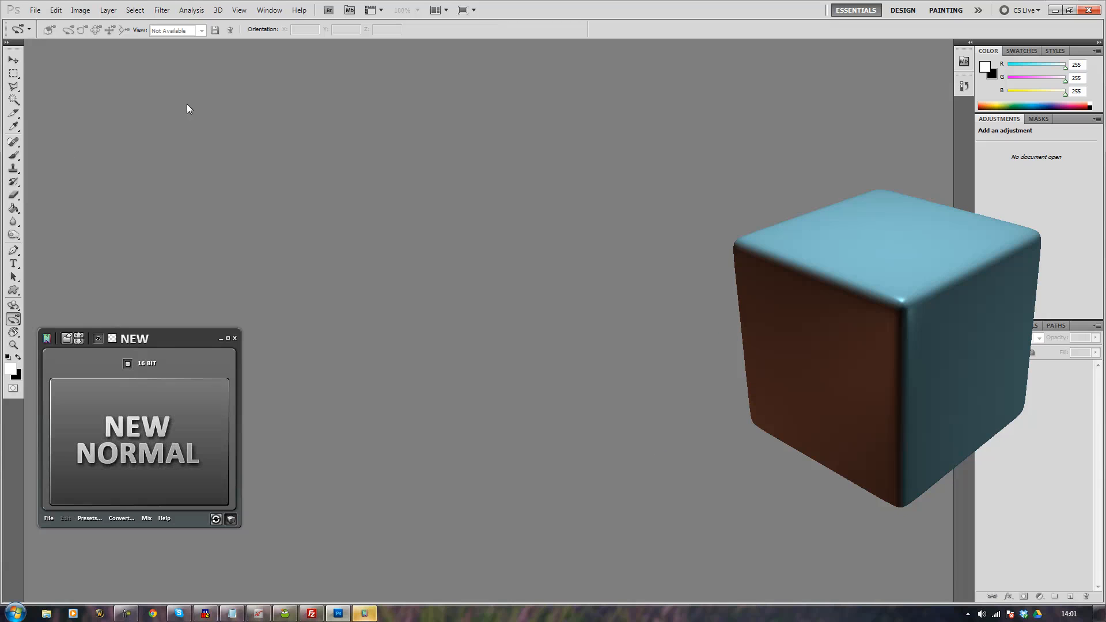
Step: Switch to Chrome, shrink its window, close the Facebook tab and go to images.google.com
{"action": "left_click", "coordinate": [163, 614]}
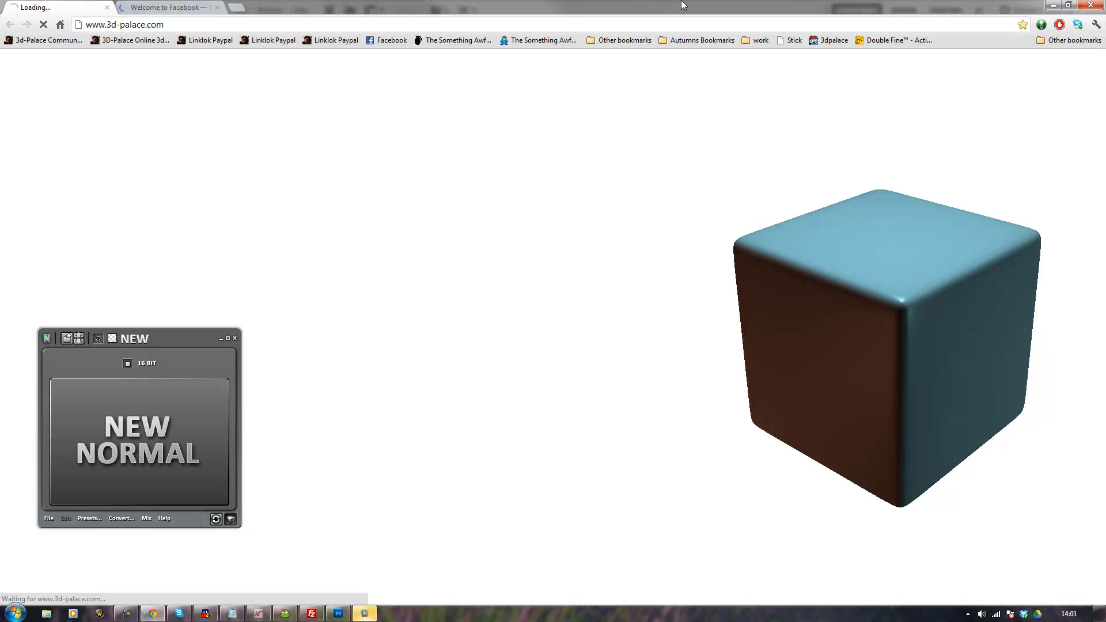
{"action": "double_click", "coordinate": [683, 4]}
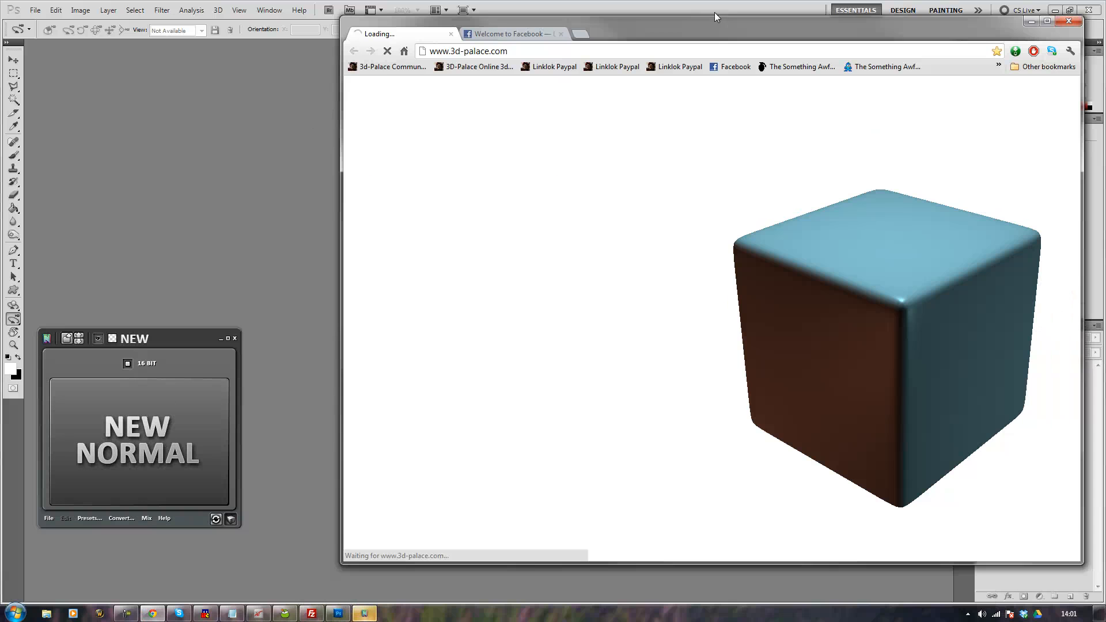
{"action": "middle_click", "coordinate": [484, 41]}
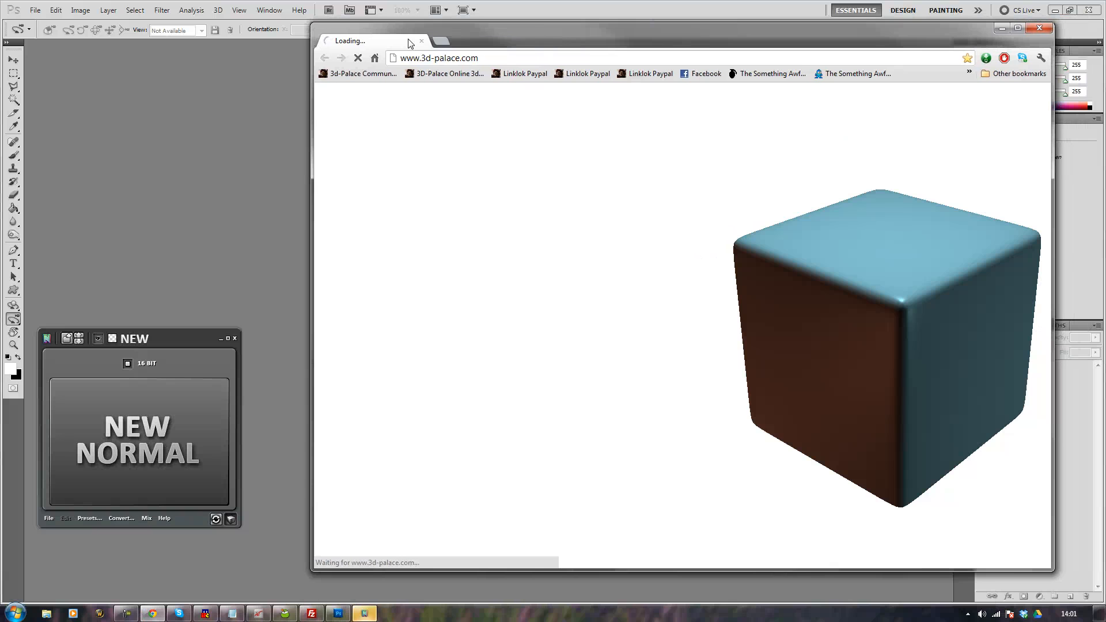
{"action": "left_click", "coordinate": [451, 58]}
{"action": "type", "text": "images.google"}
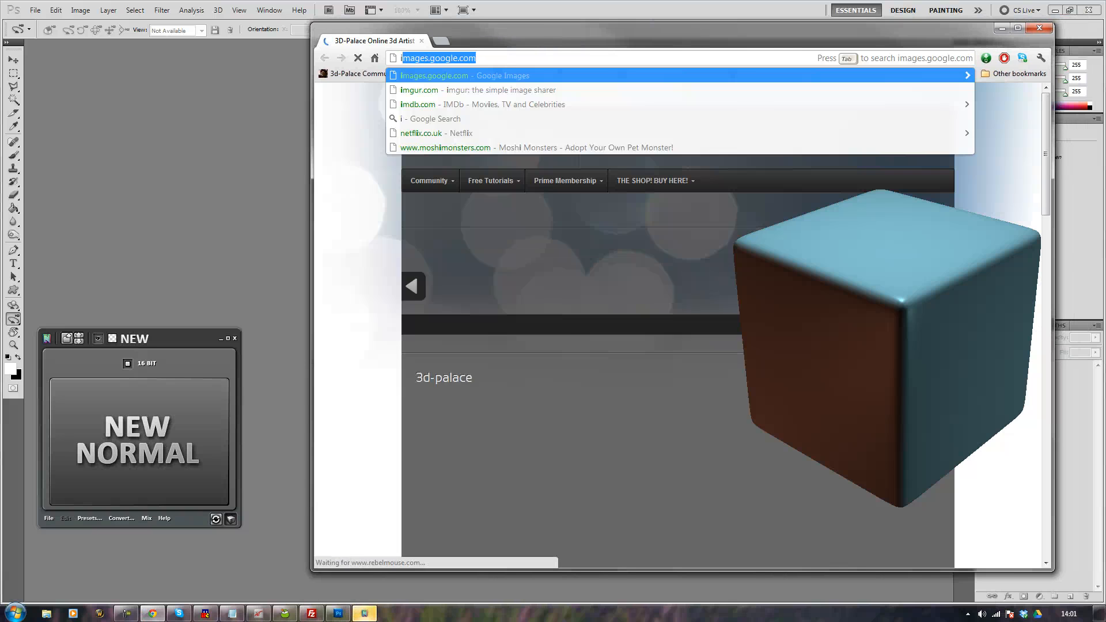
{"action": "key", "text": "Return"}
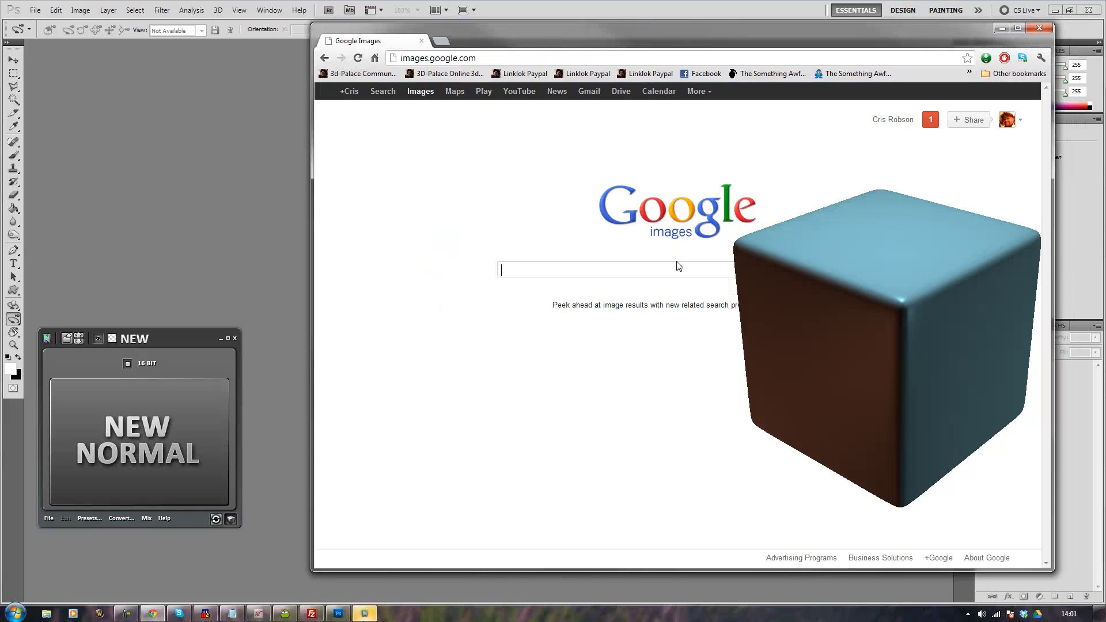
Step: Search Google Images for "puzzle box texture" and shift the browser window away from the 3D preview
{"action": "type", "text": "puzz"}
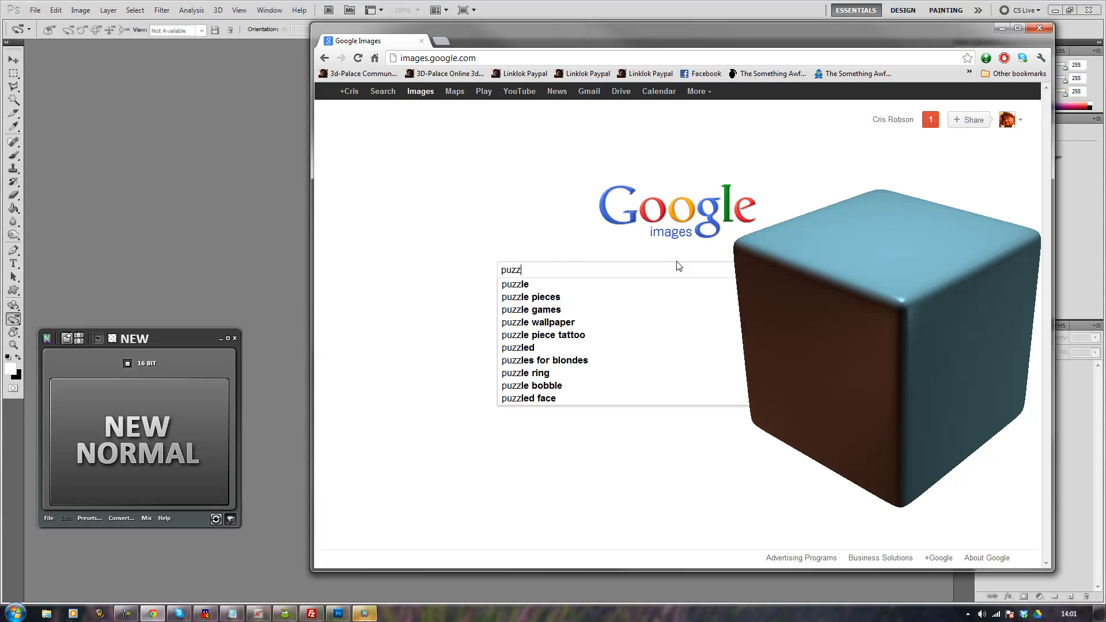
{"action": "type", "text": "le box te"}
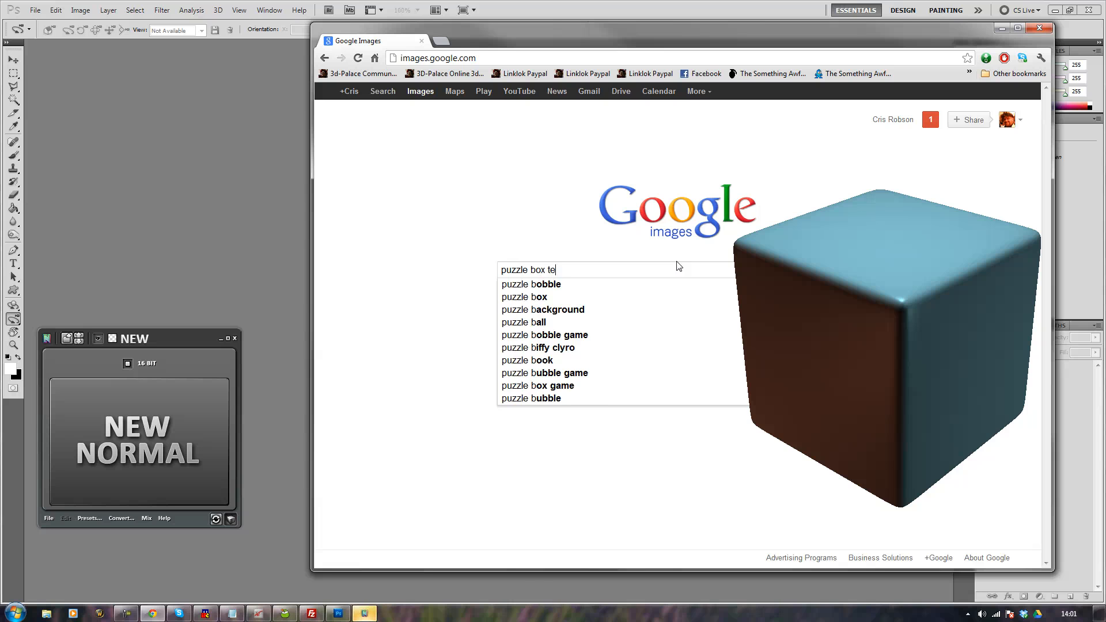
{"action": "type", "text": "xture"}
{"action": "key", "text": "Return"}
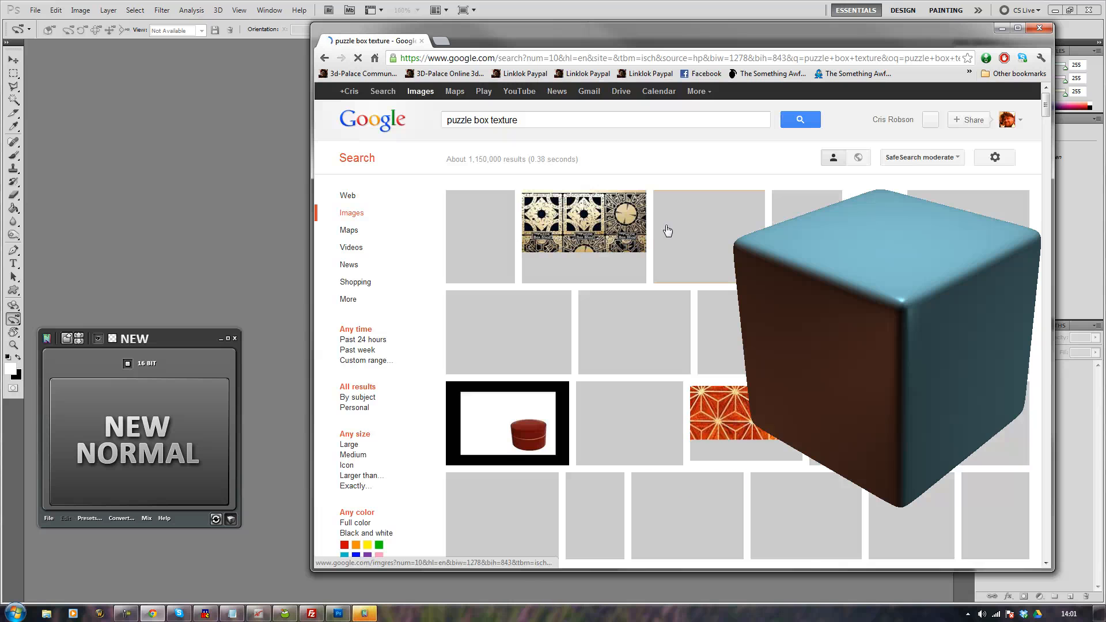
{"action": "mouse_move", "coordinate": [600, 249]}
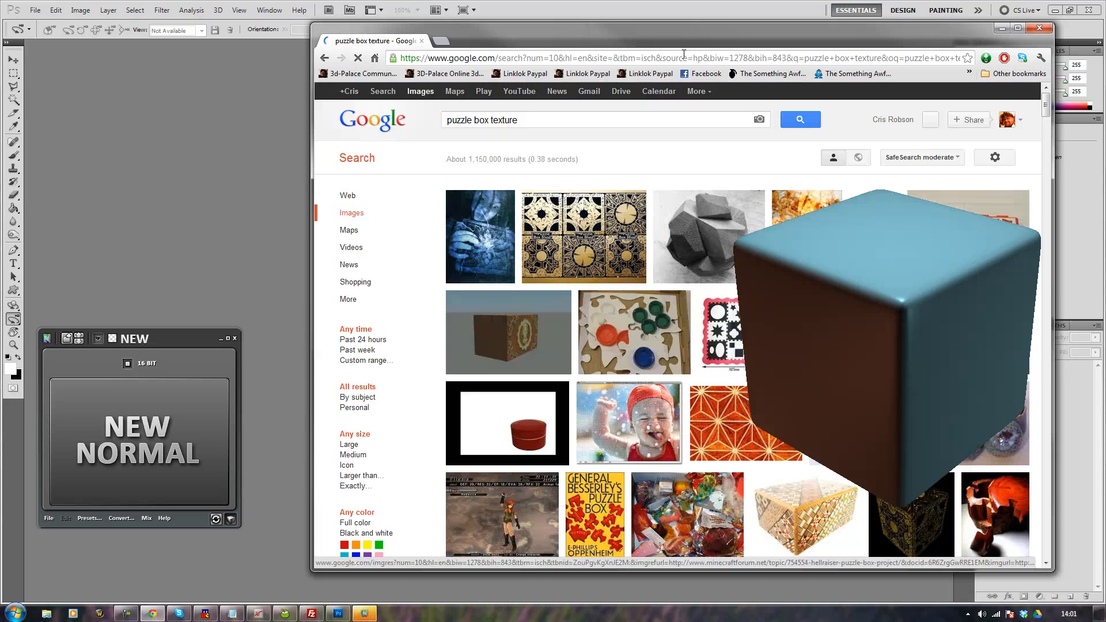
{"action": "left_click_drag", "start_coordinate": [688, 49], "coordinate": [605, 68]}
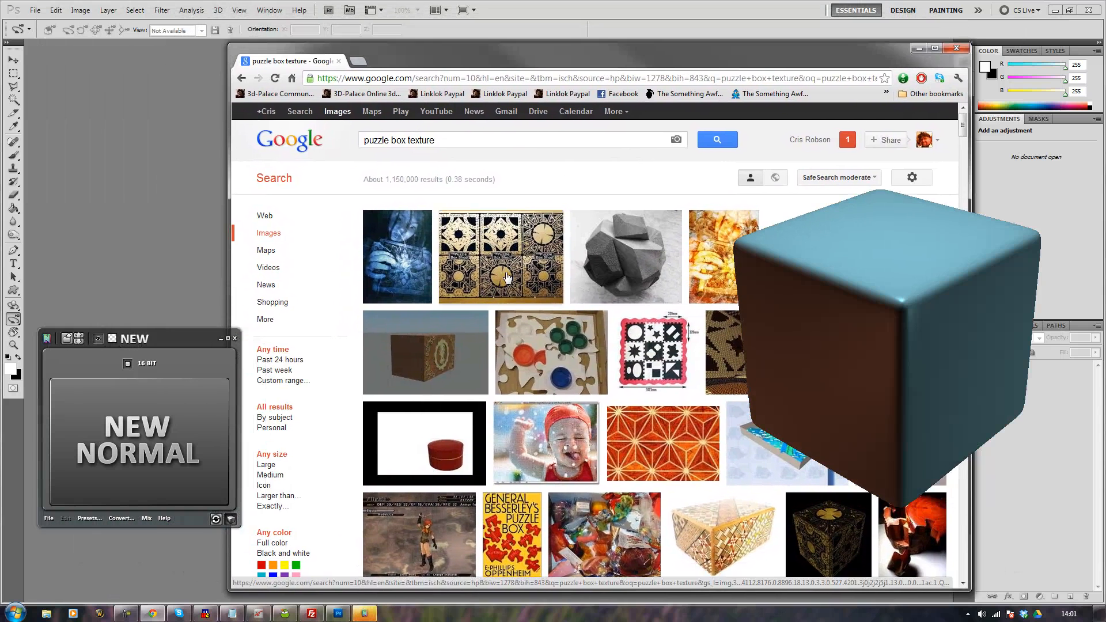
Step: Open the gold-and-black image showing six puzzle box sides, copy it and close the browser
{"action": "mouse_move", "coordinate": [507, 278]}
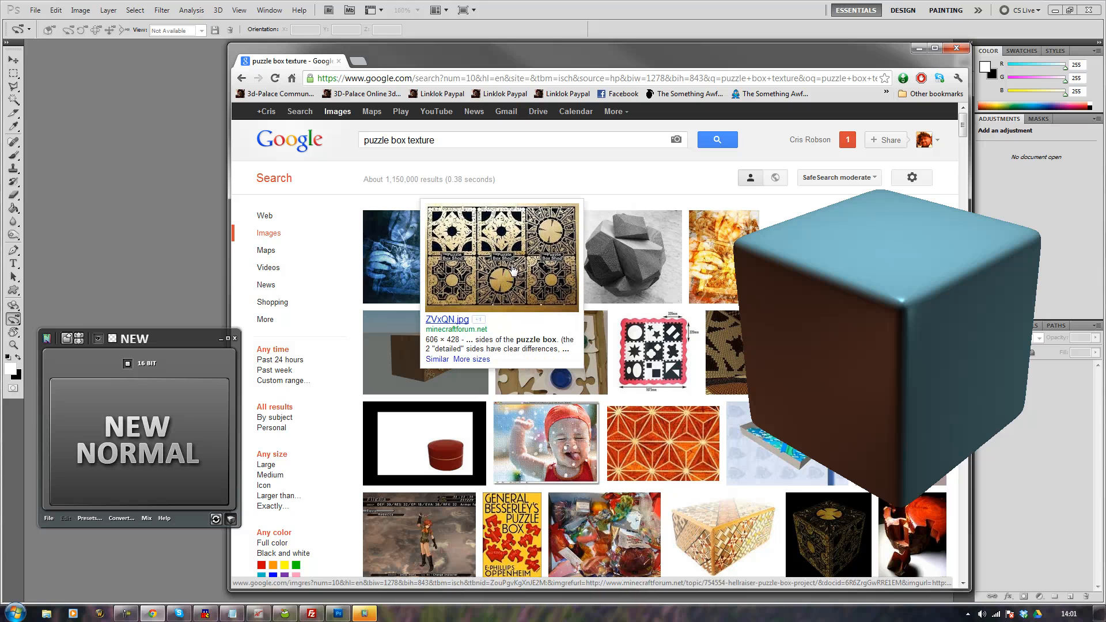
{"action": "left_click", "coordinate": [493, 225]}
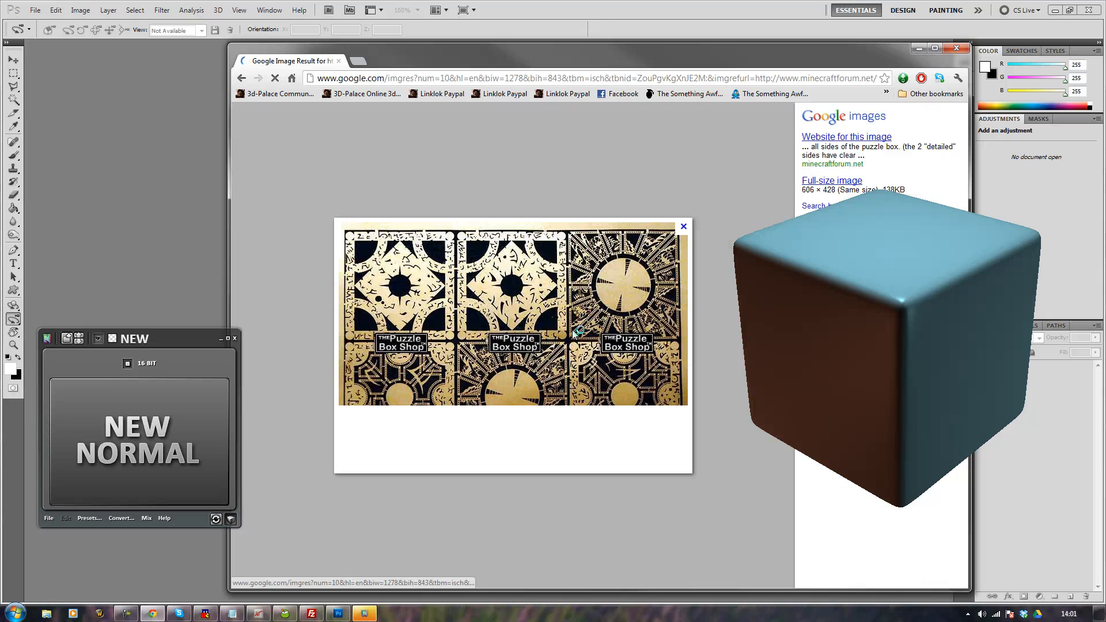
{"action": "right_click", "coordinate": [497, 340]}
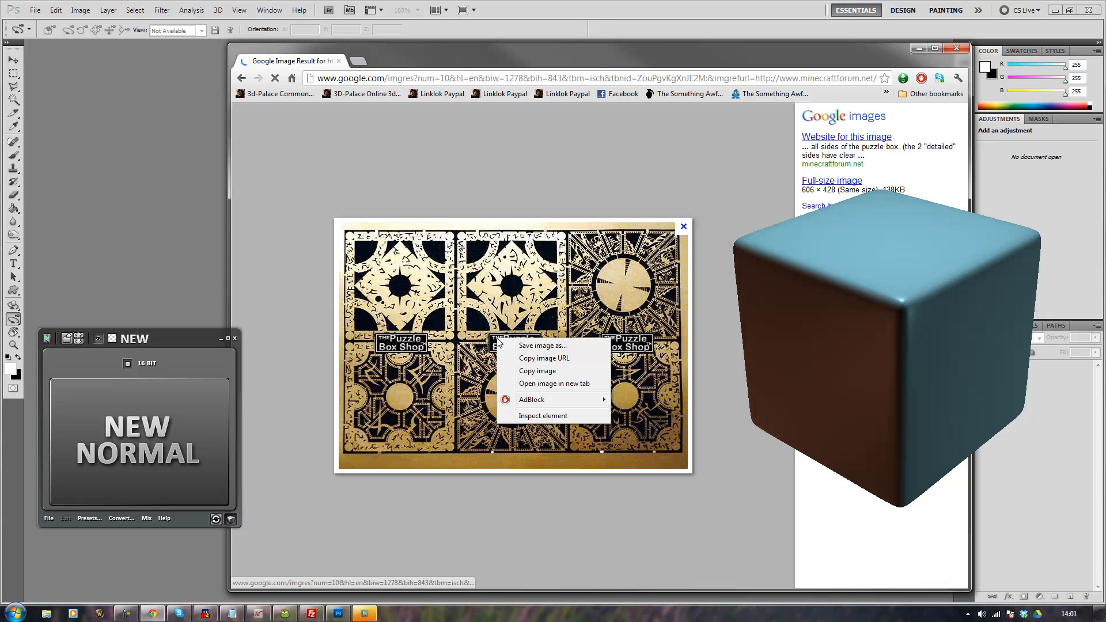
{"action": "left_click", "coordinate": [544, 372]}
{"action": "left_click", "coordinate": [960, 50]}
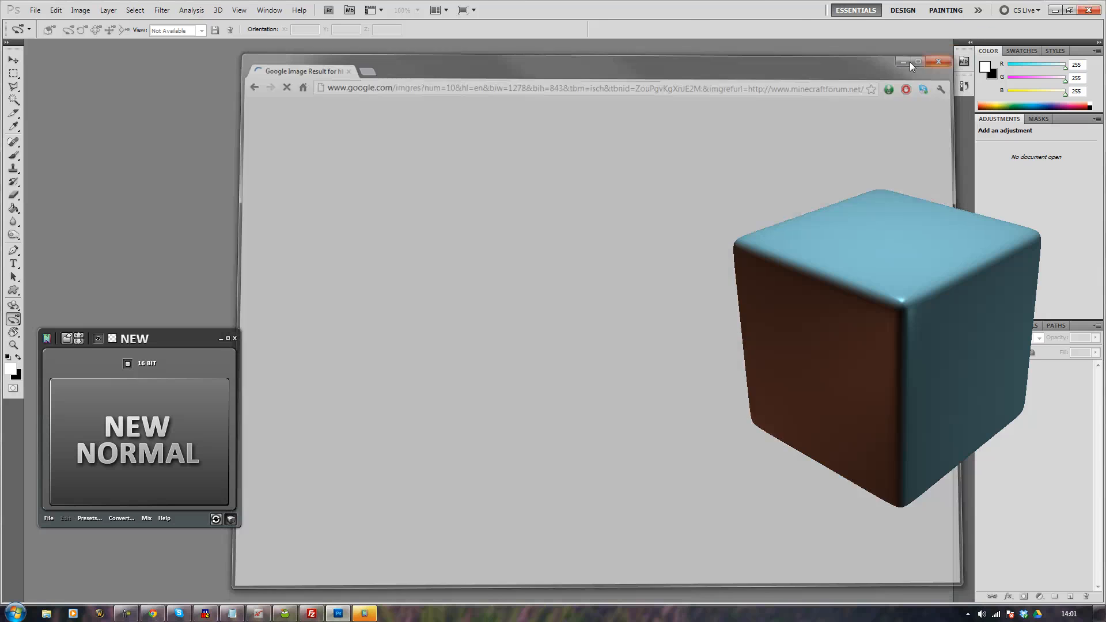
Step: Create a new 606 × 428 pixel document from the Clipboard preset in Photoshop and paste the copied puzzle box image
{"action": "left_click", "coordinate": [35, 10]}
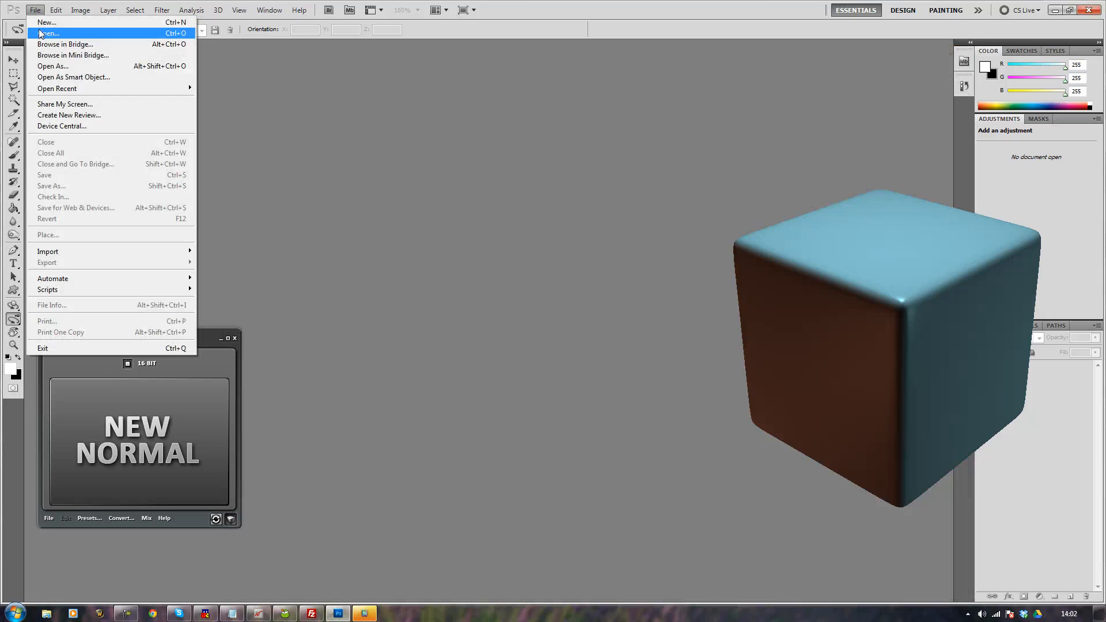
{"action": "left_click", "coordinate": [49, 24]}
{"action": "left_click", "coordinate": [952, 87]}
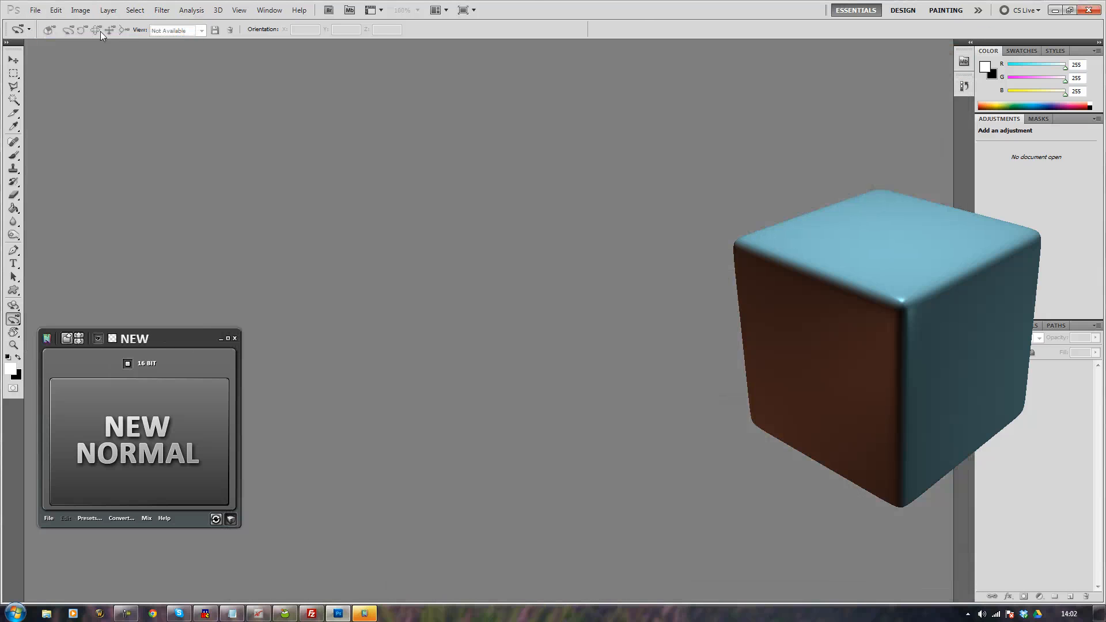
{"action": "left_click", "coordinate": [36, 10]}
{"action": "left_click", "coordinate": [41, 23]}
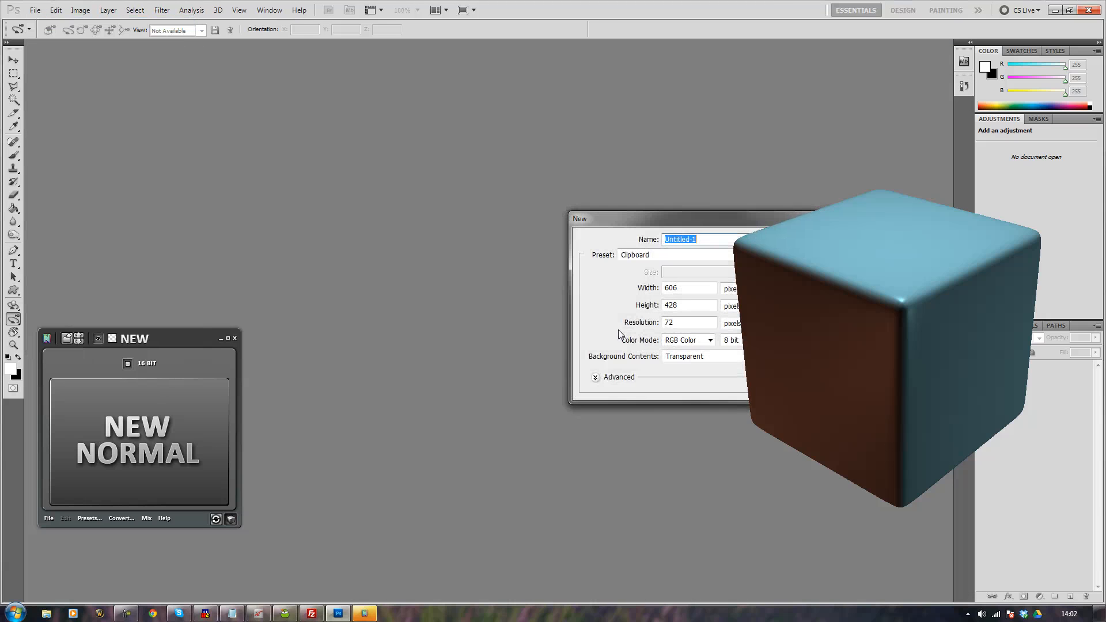
{"action": "left_click_drag", "start_coordinate": [667, 229], "coordinate": [429, 199]}
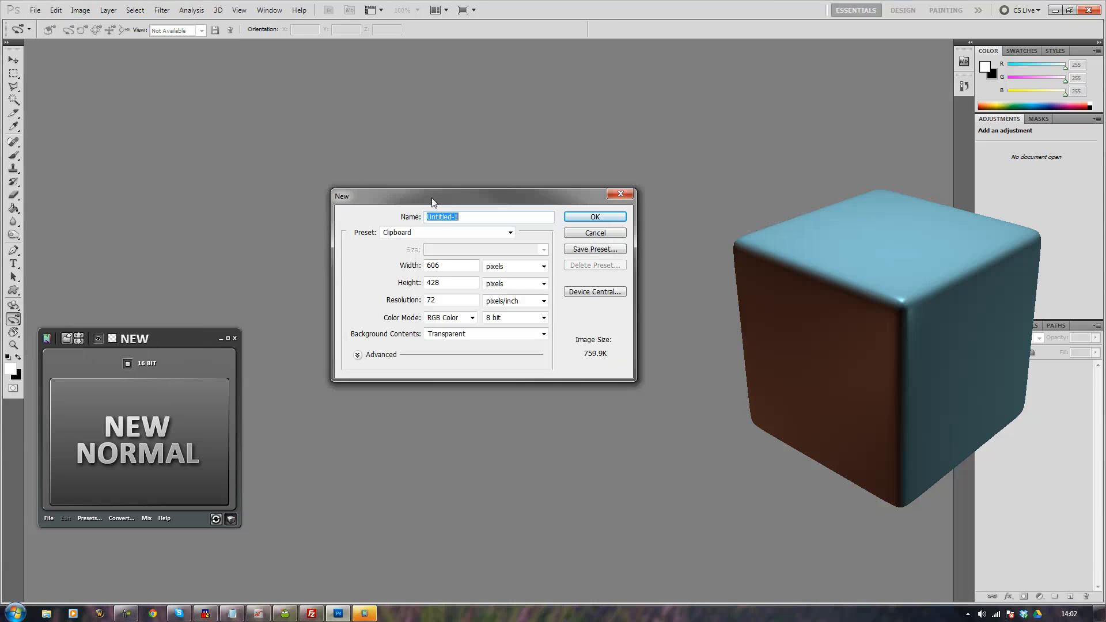
{"action": "key", "text": "Return"}
{"action": "key", "text": "ctrl+v"}
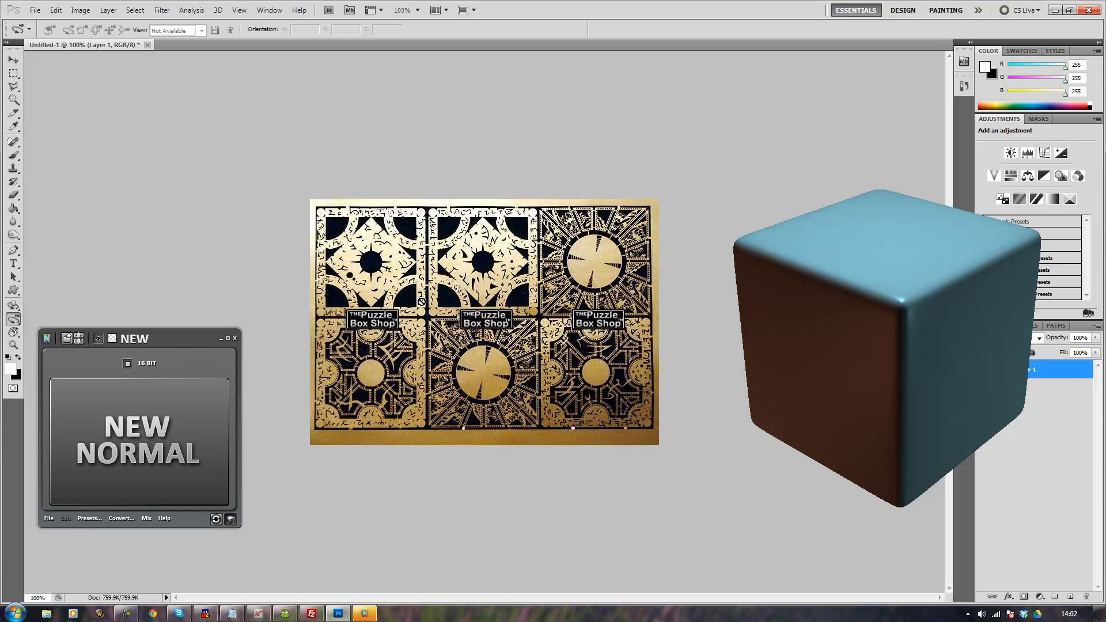
Step: Activate the Rectangular Marquee tool for the pasted image and close the reopened browser window
{"action": "key", "text": "ctrl+plus"}
{"action": "key", "text": "ctrl+minus"}
{"action": "left_click", "coordinate": [16, 61]}
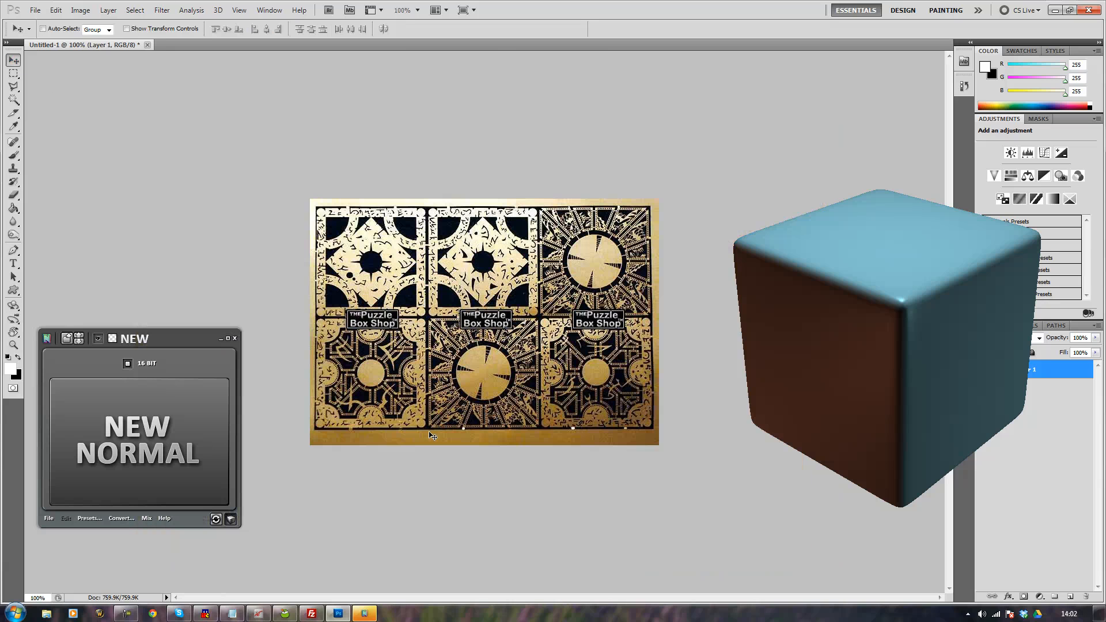
{"action": "key", "text": "m"}
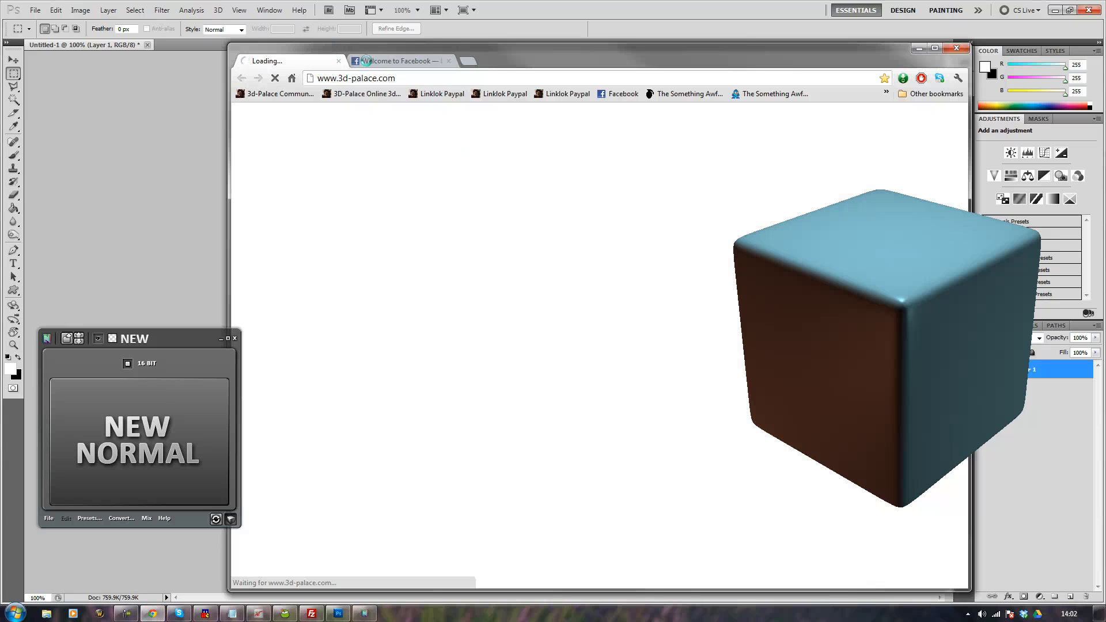
{"action": "key", "text": "alt+F4"}
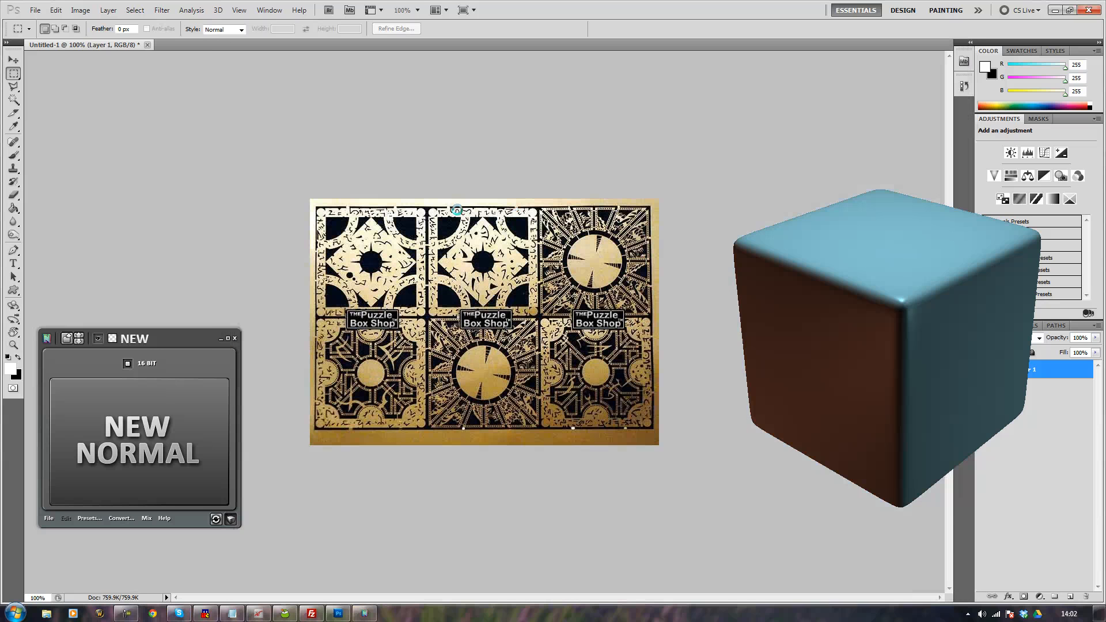
Step: Switch to the web browser, close the Facebook tab and load images.google.com
{"action": "left_click", "coordinate": [148, 612]}
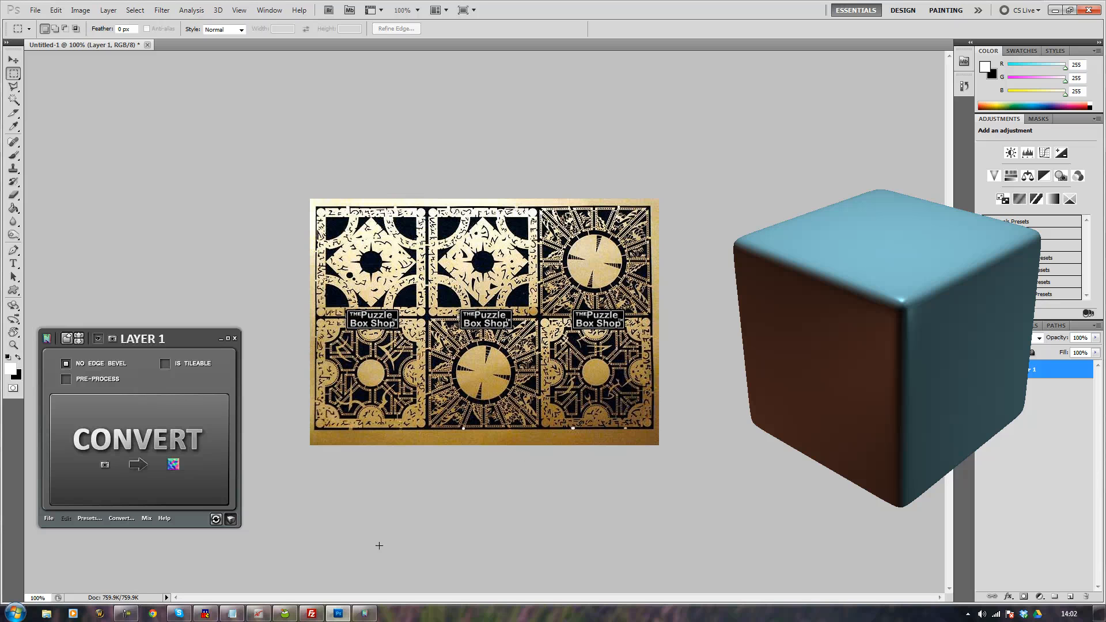
{"action": "left_click", "coordinate": [152, 613]}
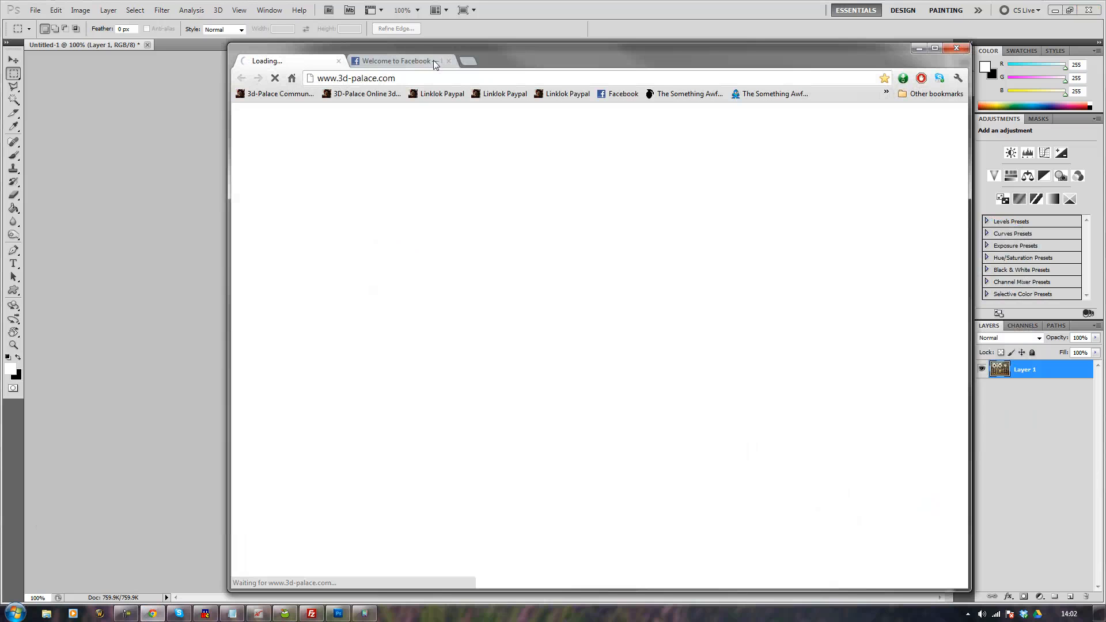
{"action": "left_click", "coordinate": [451, 61]}
{"action": "left_click", "coordinate": [439, 78]}
{"action": "type", "text": "images.google"}
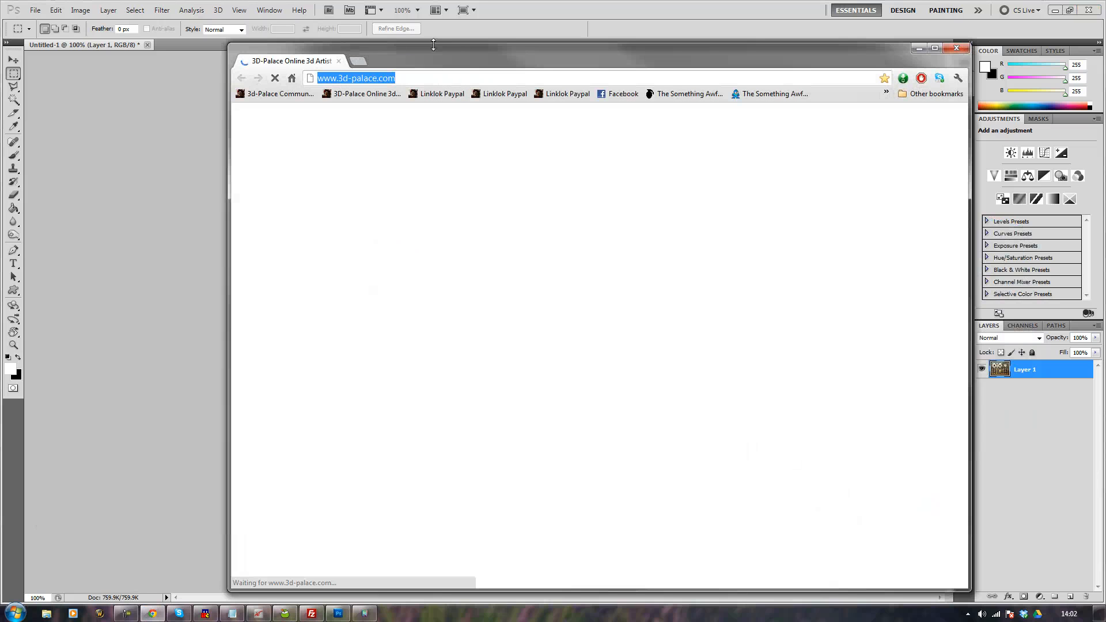
{"action": "key", "text": "Return"}
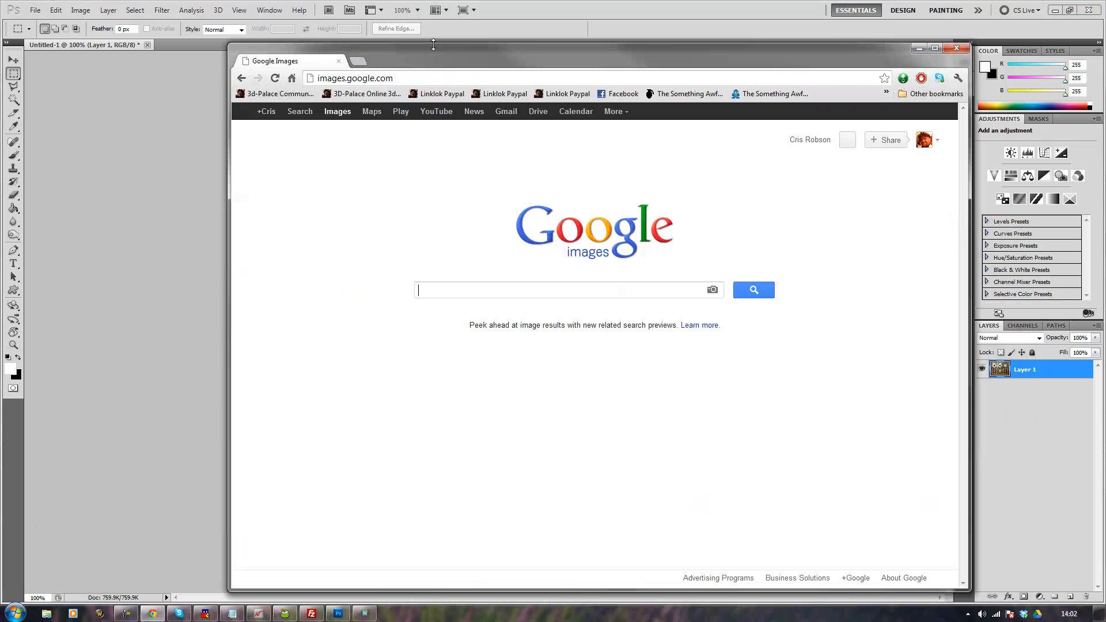
Step: Search Google Images for "lemarchand puzzle box"
{"action": "type", "text": "lema"}
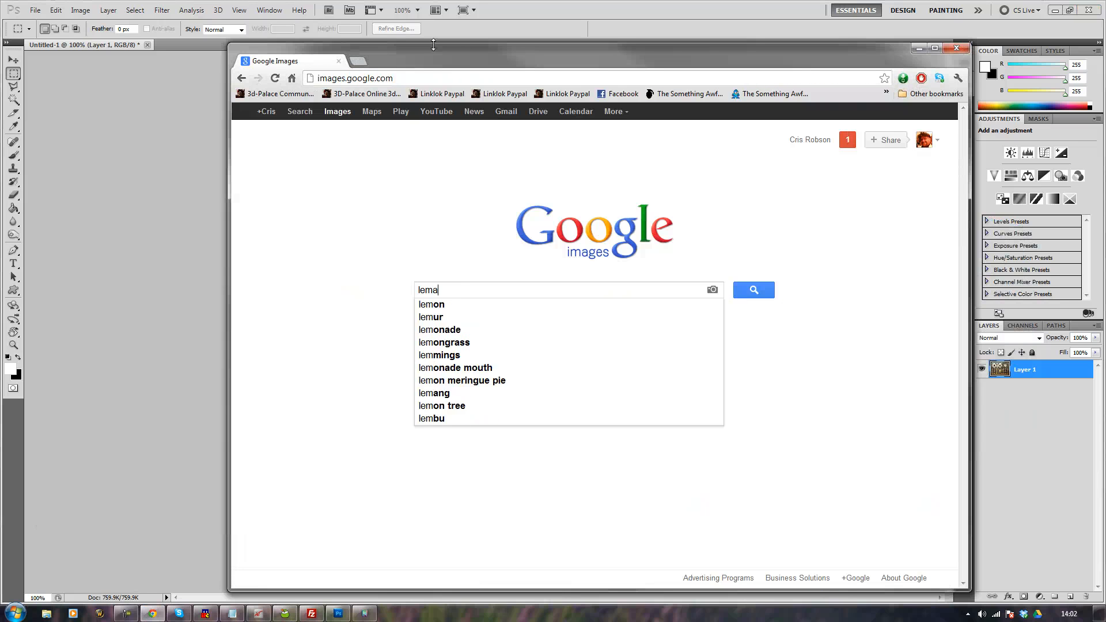
{"action": "type", "text": "rchand puzz"}
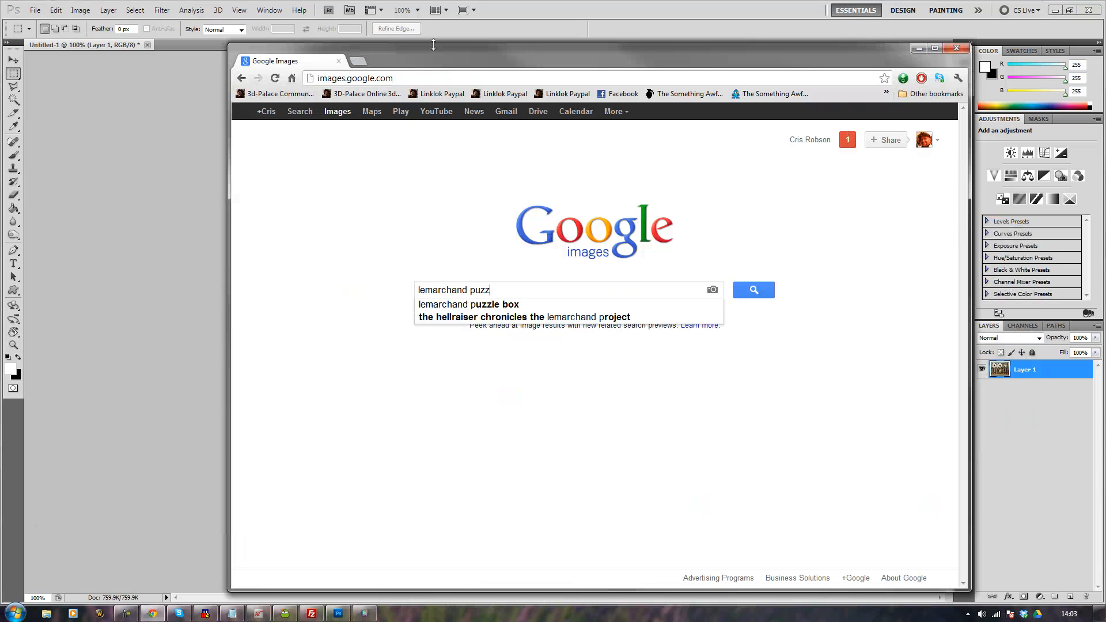
{"action": "type", "text": "le box"}
{"action": "key", "text": "Return"}
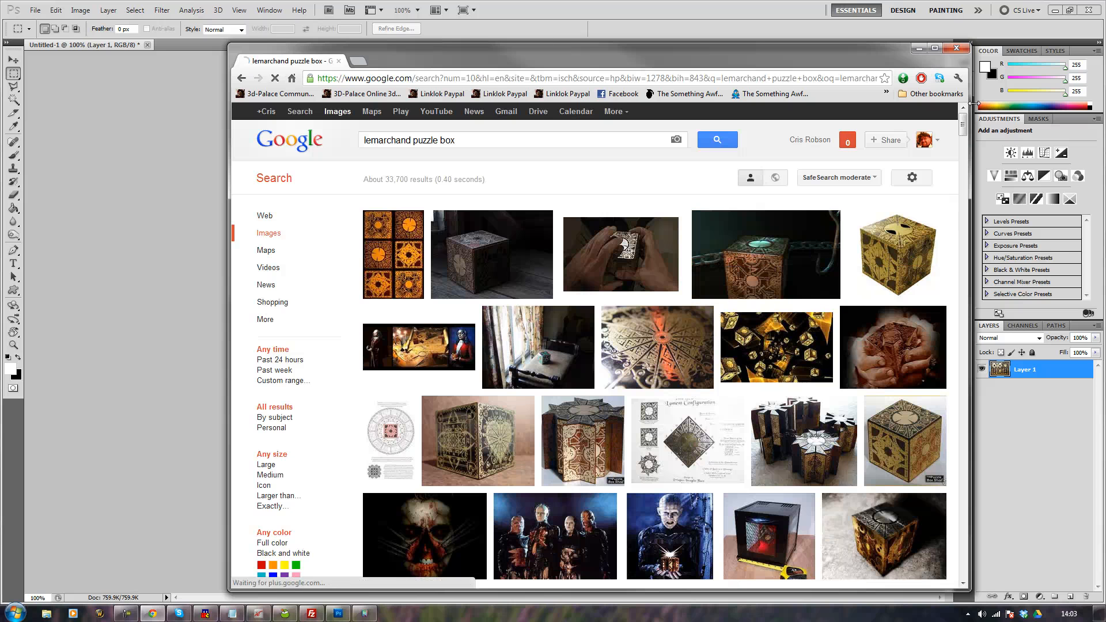
Step: Open the yellow-and-black HellraiserPuzzleBox-Colour.jpg result in a new tab, copy the image and close that tab
{"action": "left_click_drag", "start_coordinate": [963, 125], "coordinate": [963, 140]}
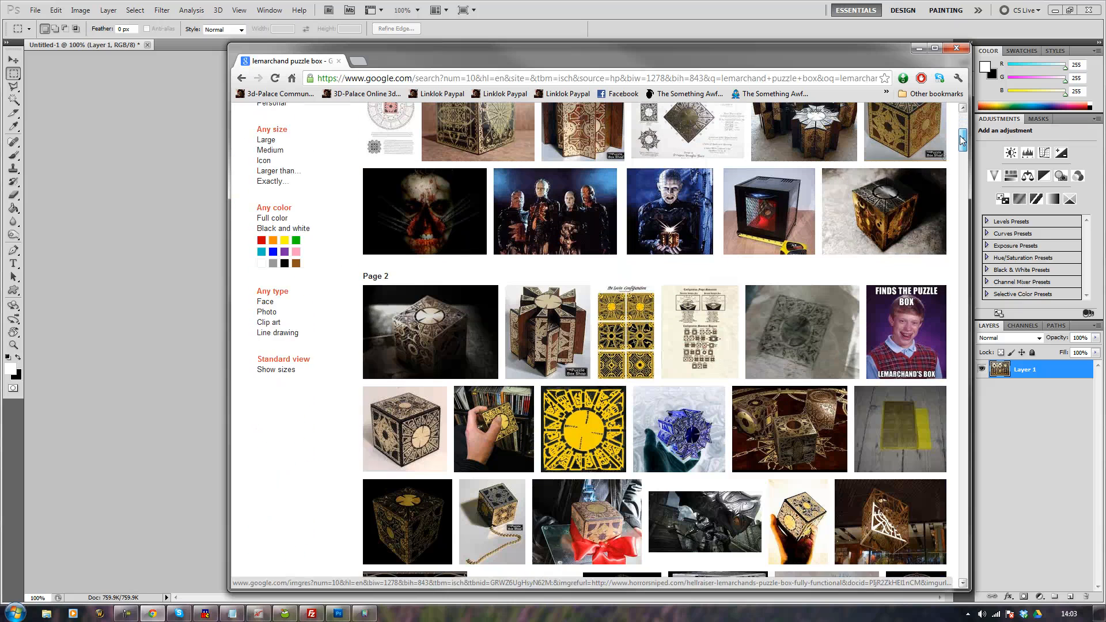
{"action": "mouse_move", "coordinate": [590, 455]}
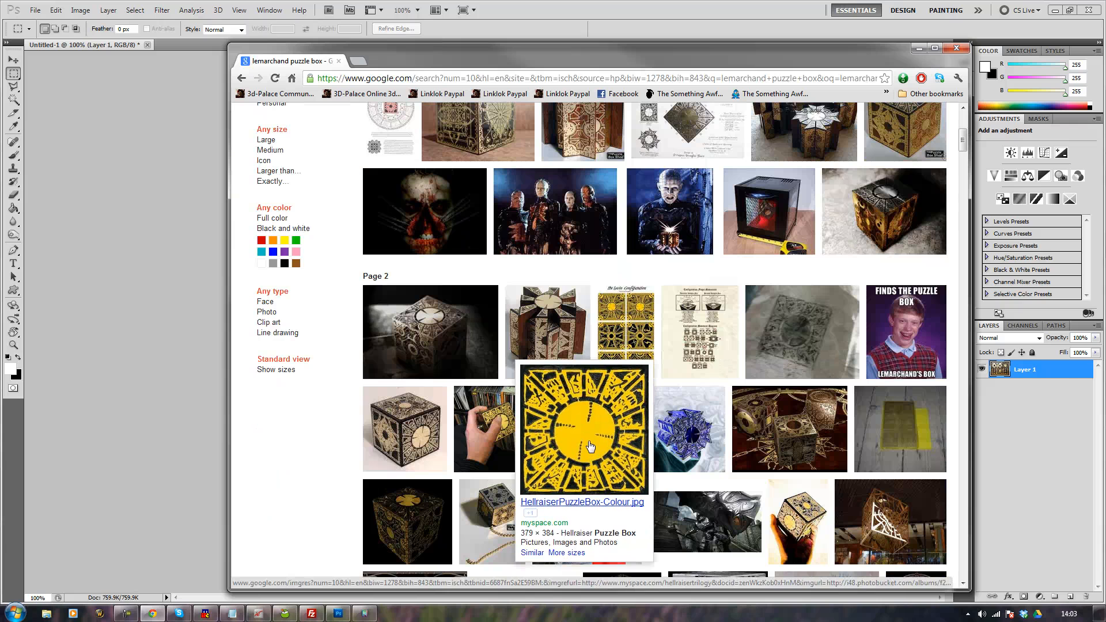
{"action": "middle_click", "coordinate": [591, 447]}
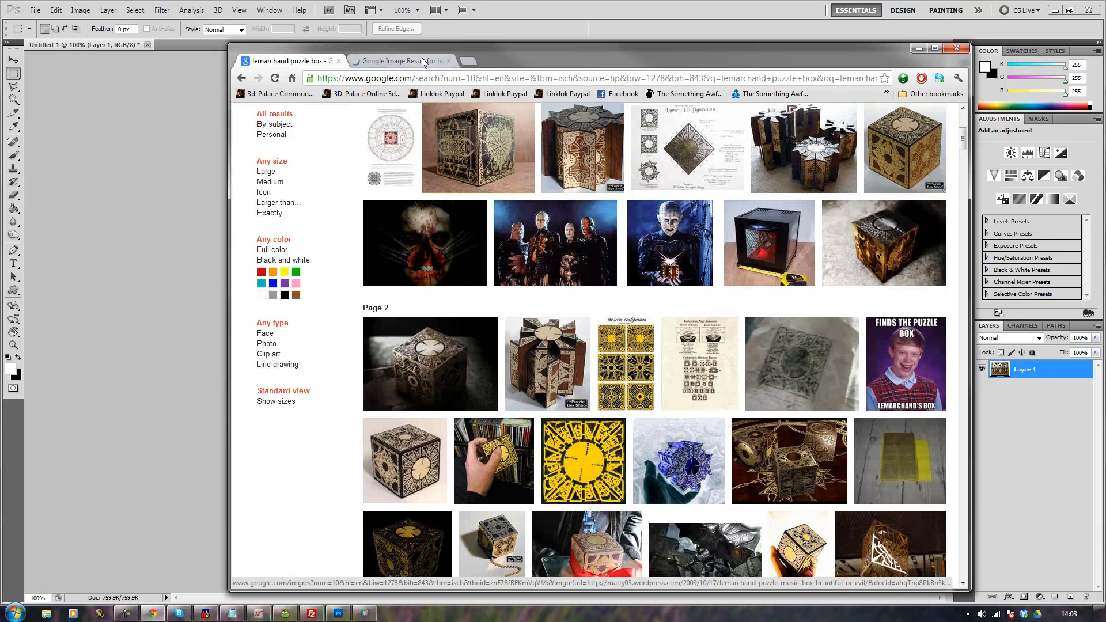
{"action": "left_click", "coordinate": [423, 62]}
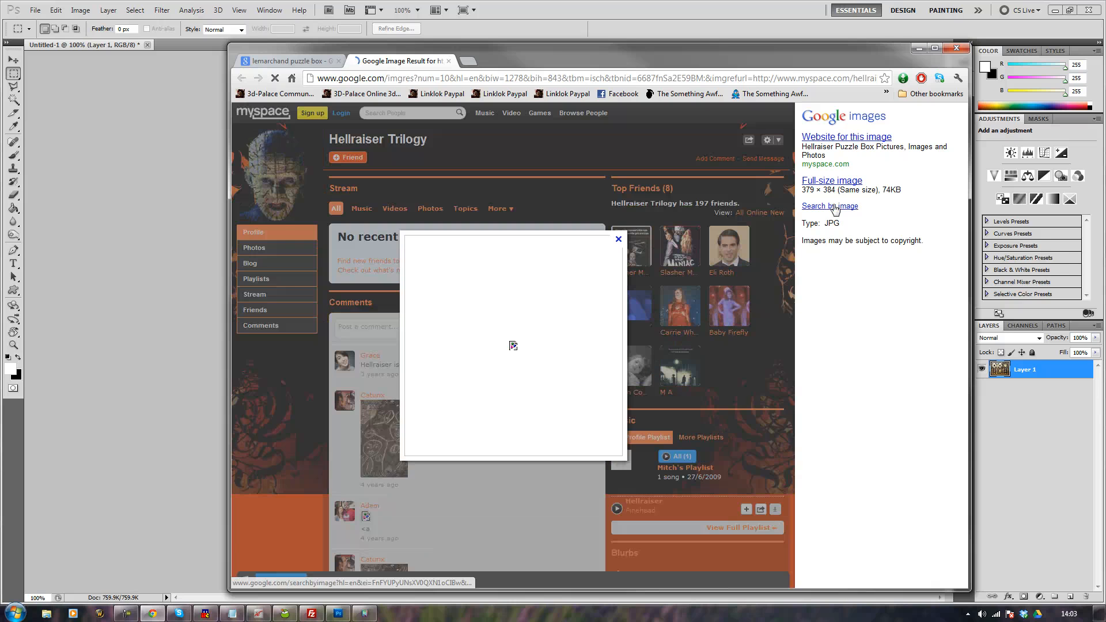
{"action": "right_click", "coordinate": [491, 381]}
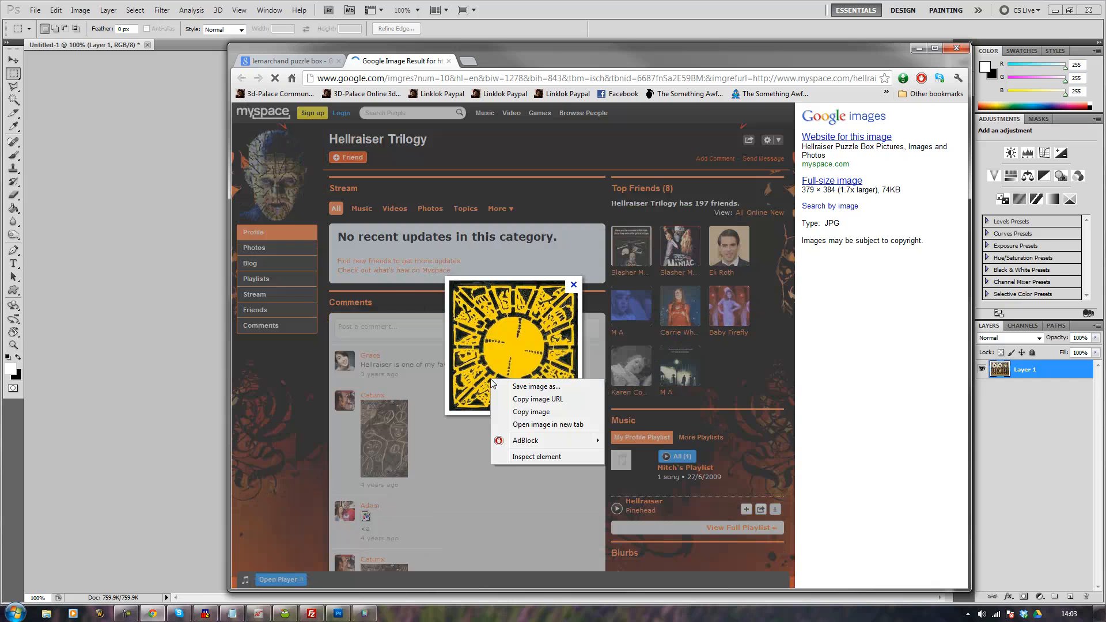
{"action": "left_click", "coordinate": [530, 412]}
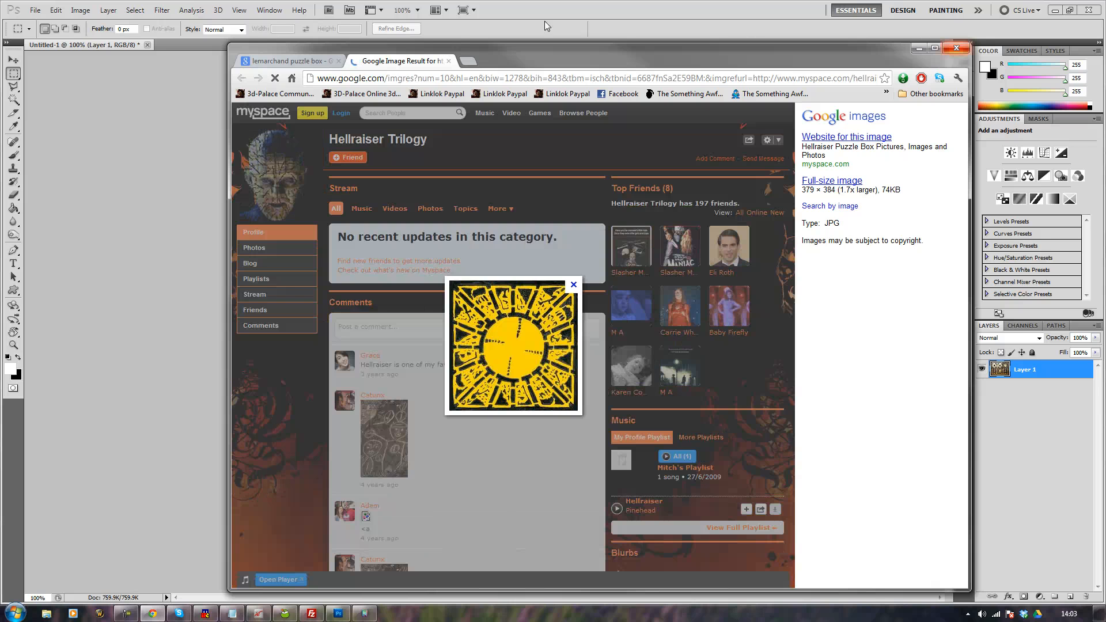
{"action": "left_click", "coordinate": [449, 61]}
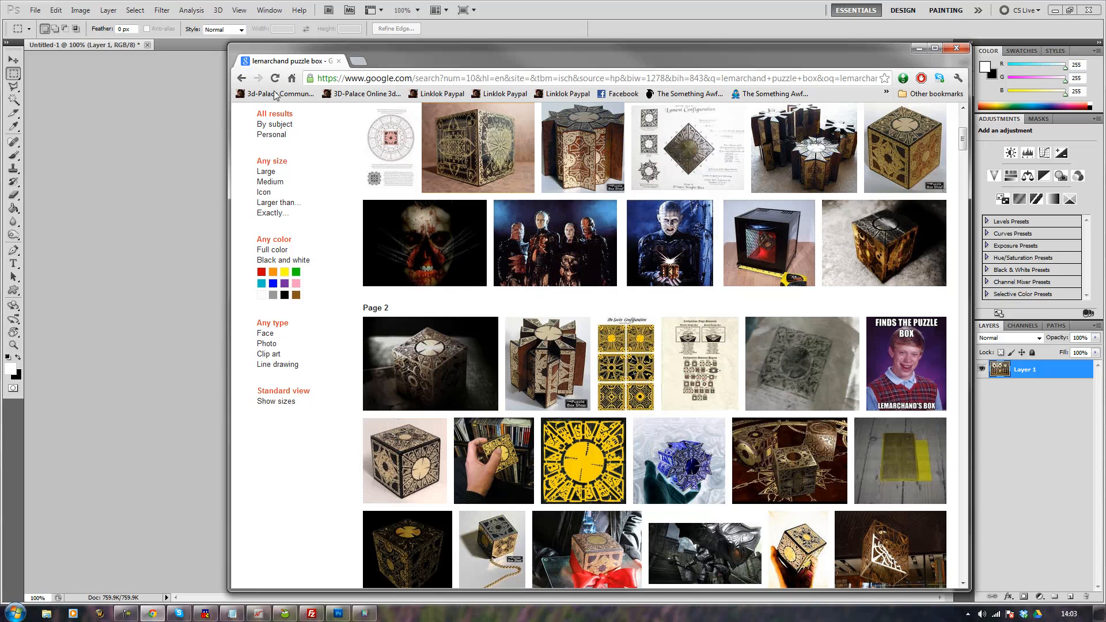
Step: Return to Photoshop and close the Untitled-1 puzzle box document without saving it
{"action": "left_click", "coordinate": [133, 163]}
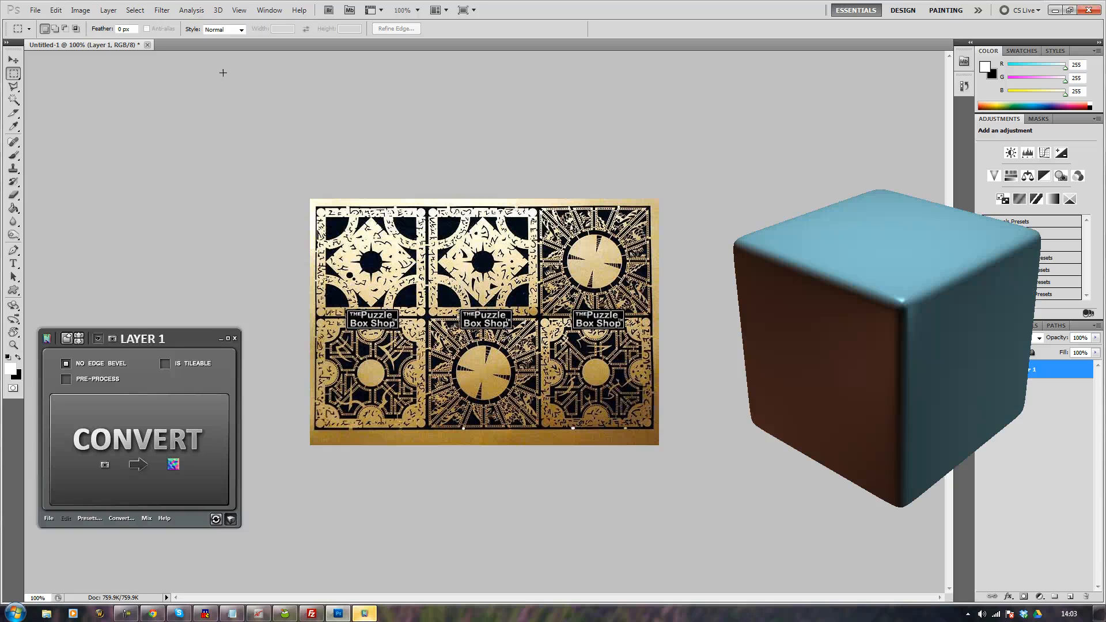
{"action": "left_click", "coordinate": [148, 45]}
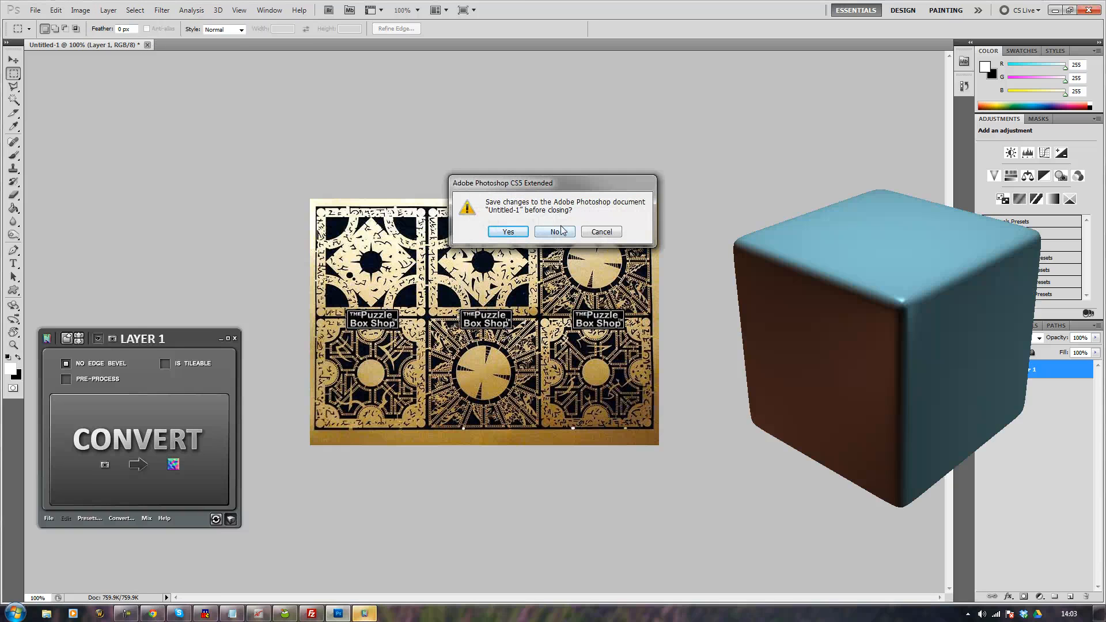
{"action": "left_click", "coordinate": [562, 226]}
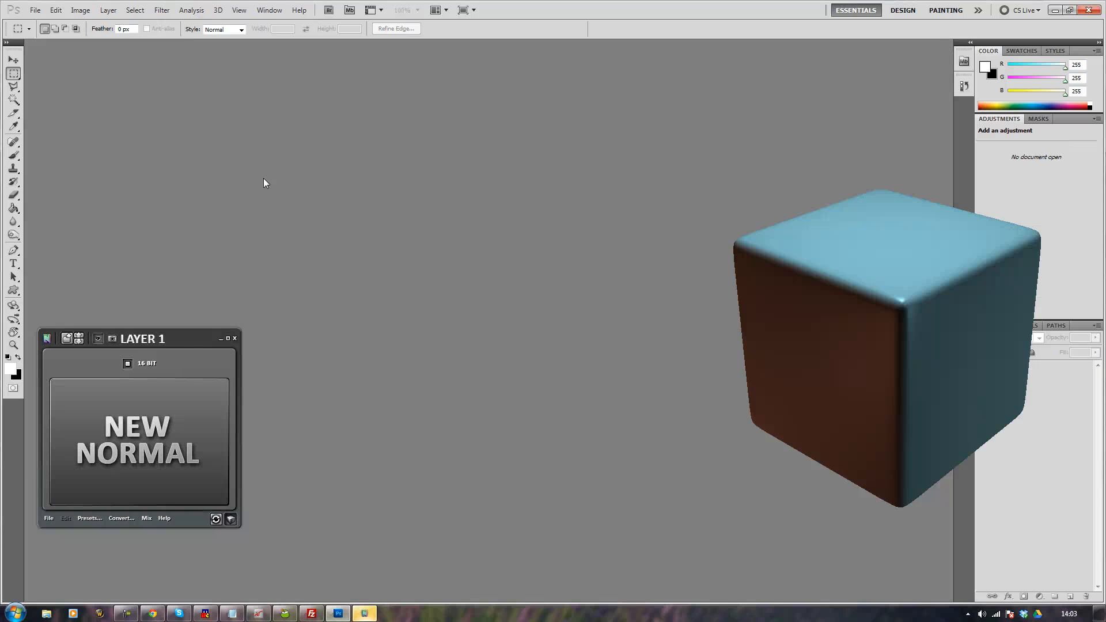
{"action": "left_click", "coordinate": [154, 431]}
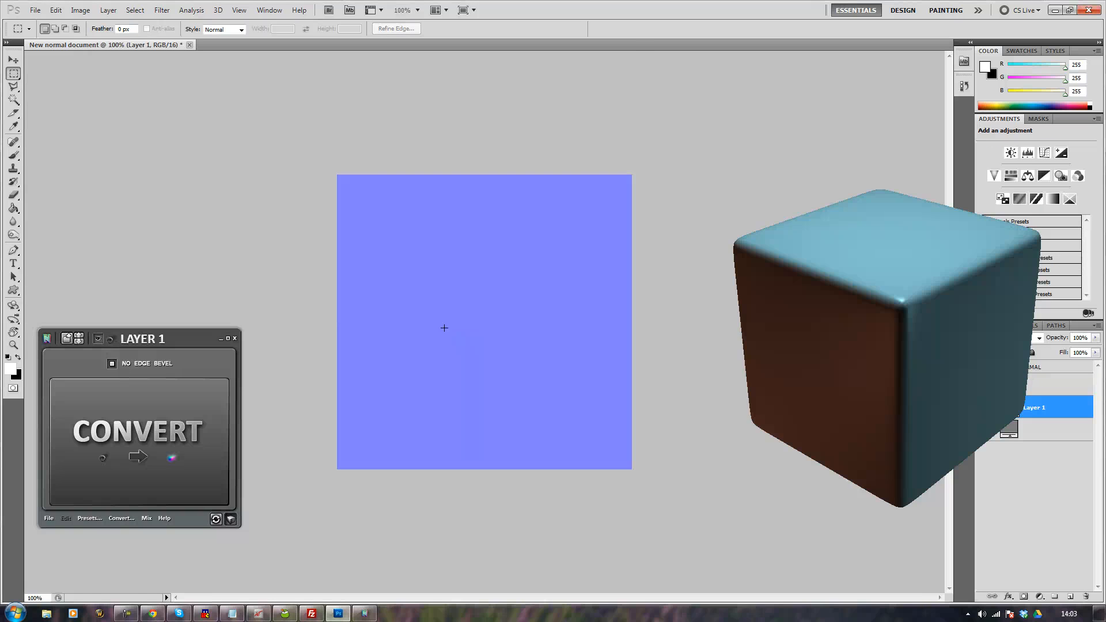
{"action": "left_click", "coordinate": [189, 45]}
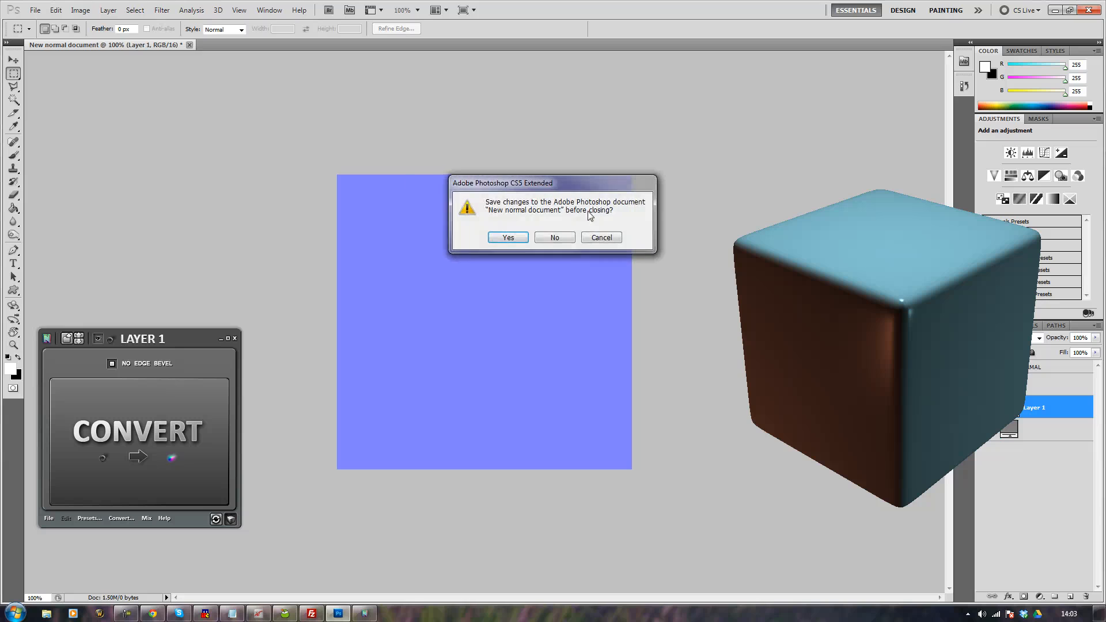
{"action": "left_click", "coordinate": [554, 237]}
Step: Generate a normal map from the clipboard image using nDo2's Small Details preset
{"action": "left_click", "coordinate": [95, 517]}
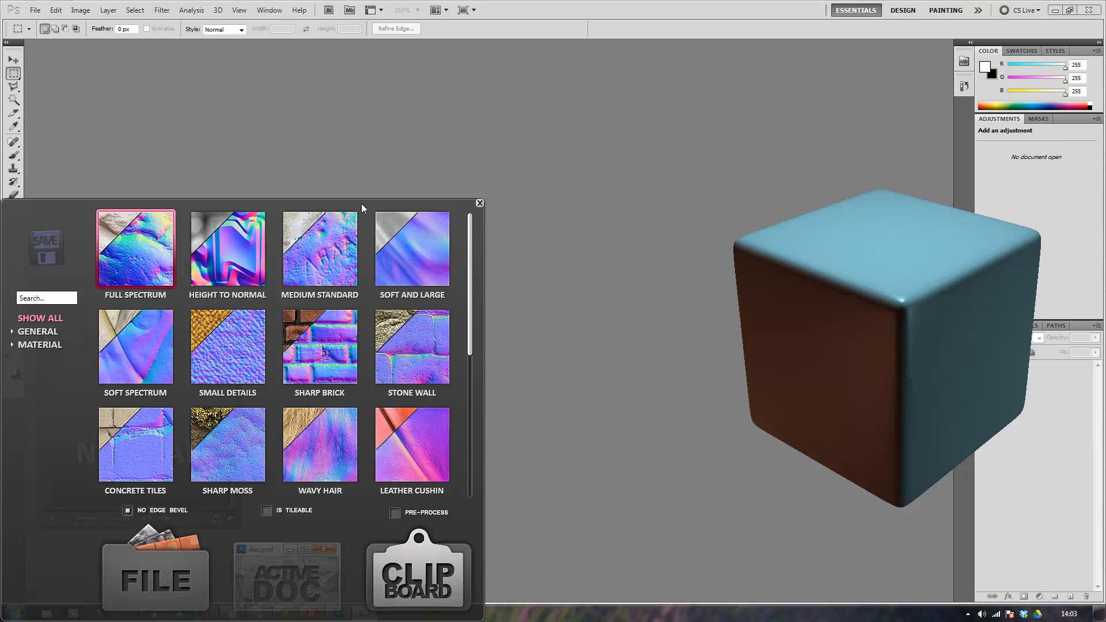
{"action": "left_click", "coordinate": [412, 148]}
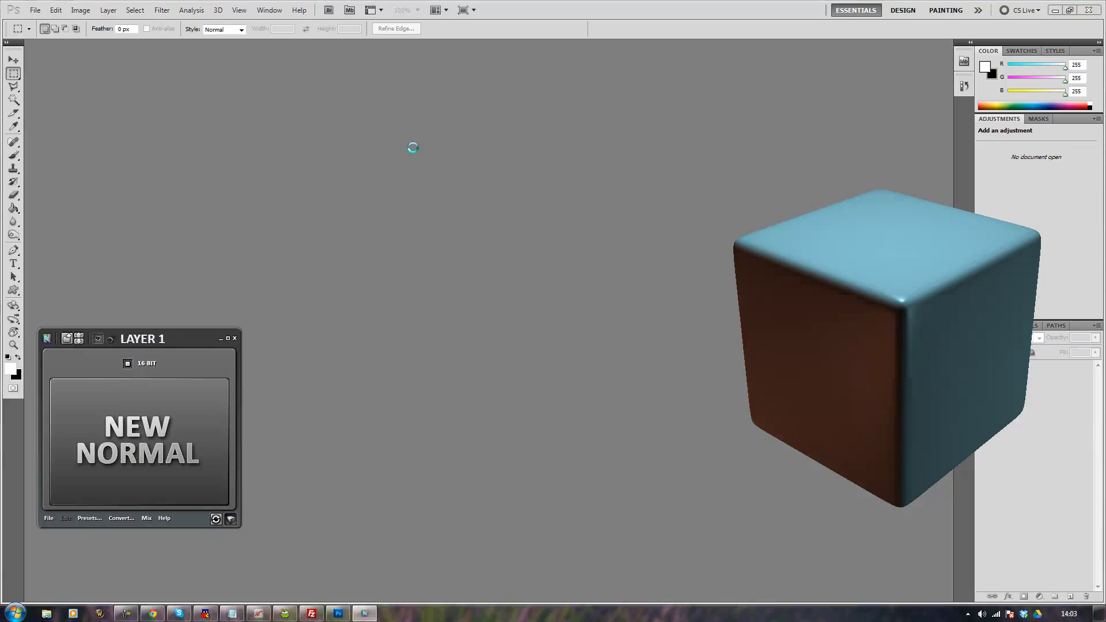
{"action": "left_click", "coordinate": [91, 518]}
{"action": "left_click_drag", "start_coordinate": [468, 301], "coordinate": [470, 366]}
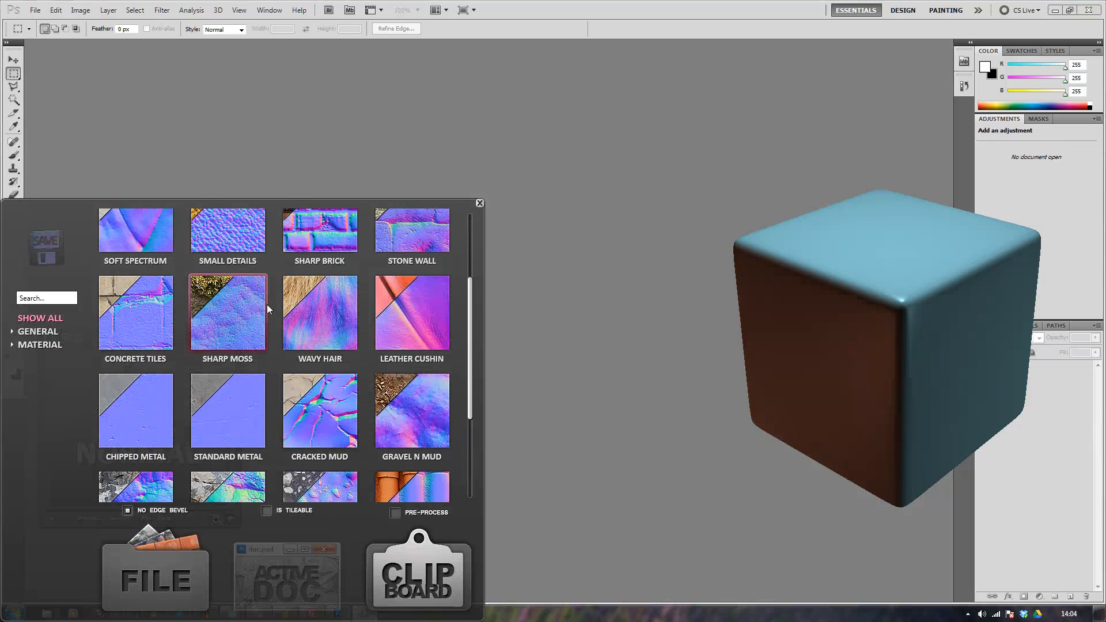
{"action": "scroll", "coordinate": [202, 328], "scroll_direction": "up", "scroll_amount": 2}
{"action": "left_click", "coordinate": [233, 333]}
{"action": "left_click", "coordinate": [411, 595]}
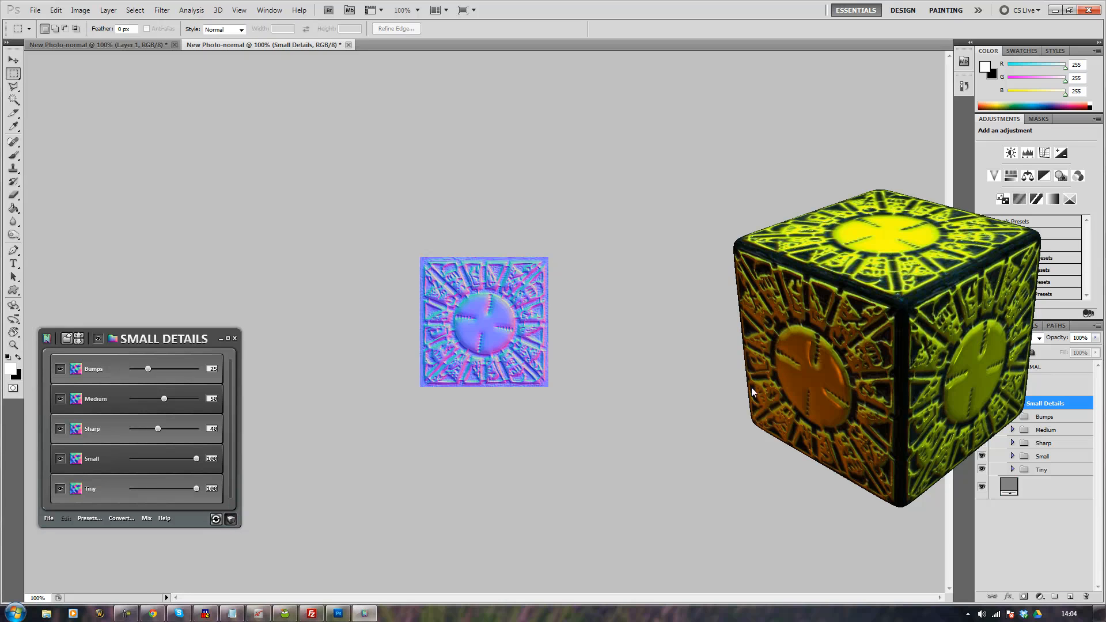
Step: Move the 3D cube preview and the nDo2 window closer to the normal map document
{"action": "left_click", "coordinate": [651, 370]}
{"action": "left_click_drag", "start_coordinate": [889, 354], "coordinate": [773, 352]}
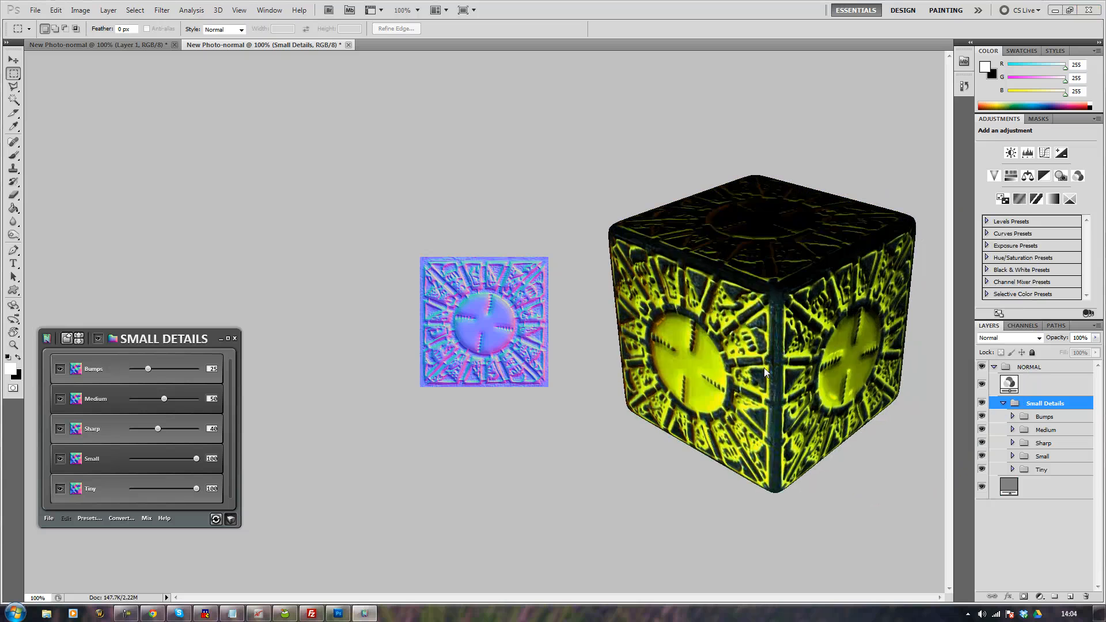
{"action": "left_click_drag", "start_coordinate": [186, 341], "coordinate": [291, 291]}
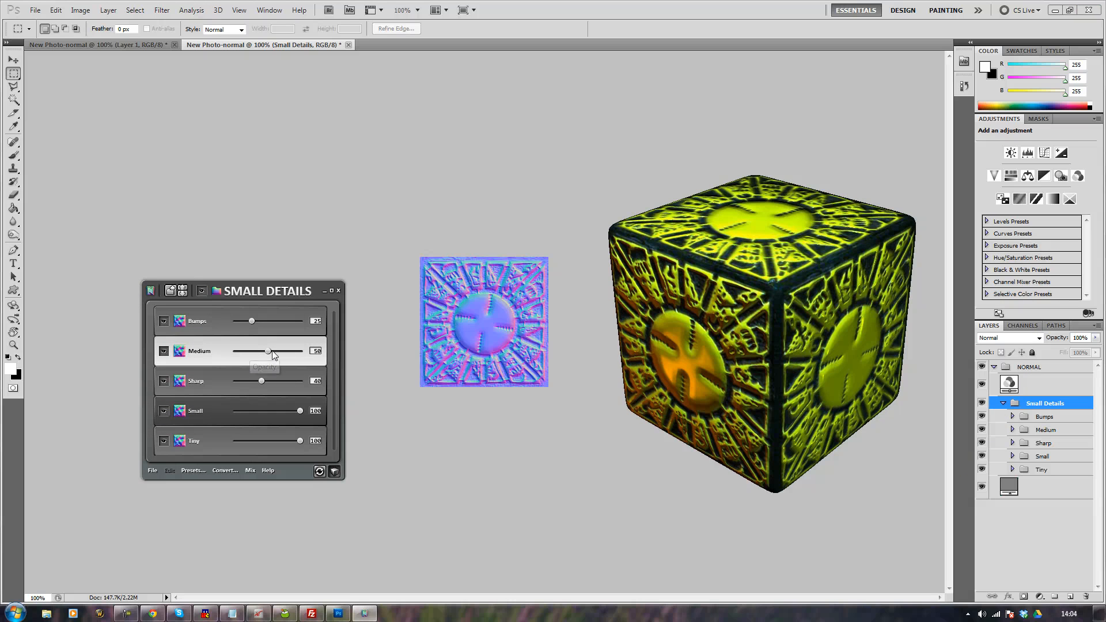
Step: Soften the Small Details normal map by setting Medium to 0 and Sharp to 24 and lowering Bumps
{"action": "left_click_drag", "start_coordinate": [268, 352], "coordinate": [261, 353]}
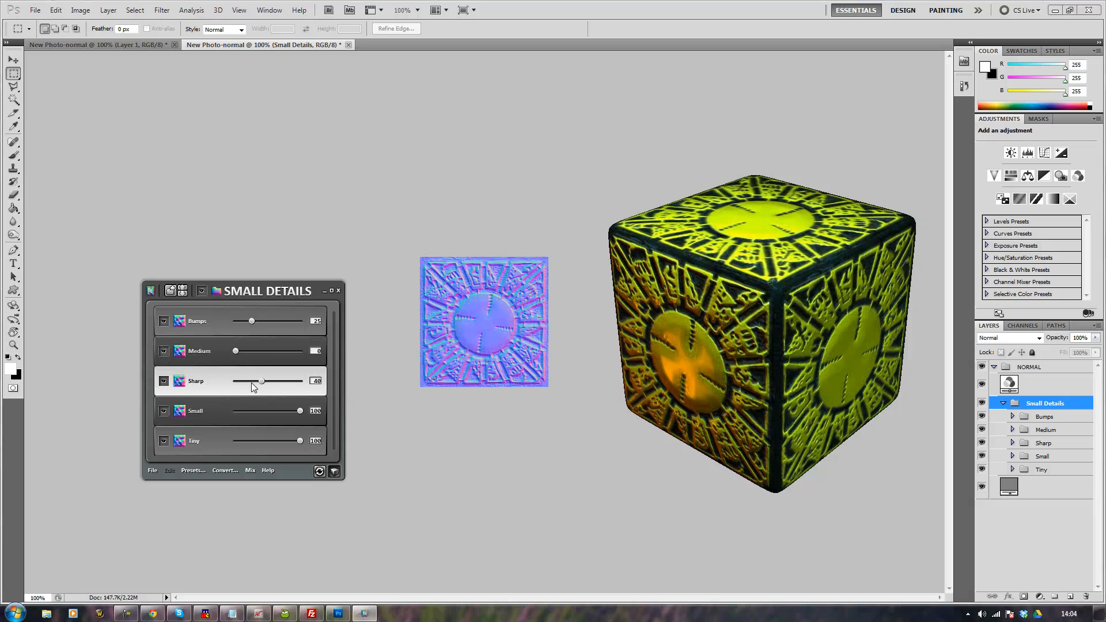
{"action": "left_click", "coordinate": [250, 321]}
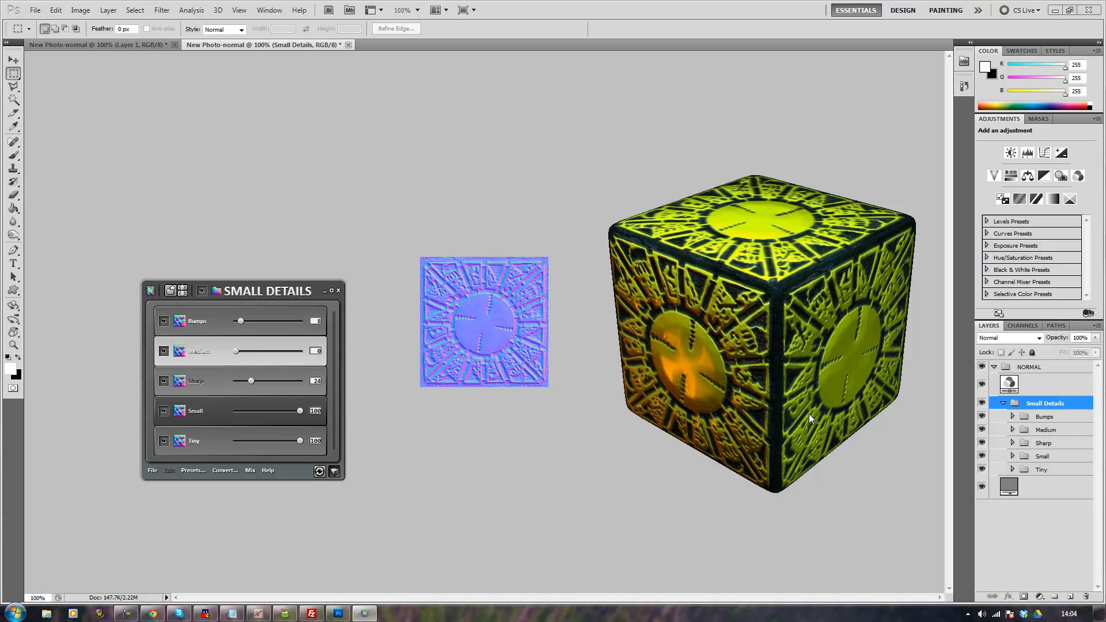
Step: Switch the 3D preview model from the rounded cube to the sharp-edged cube
{"action": "right_click", "coordinate": [792, 293]}
{"action": "left_click", "coordinate": [792, 292]}
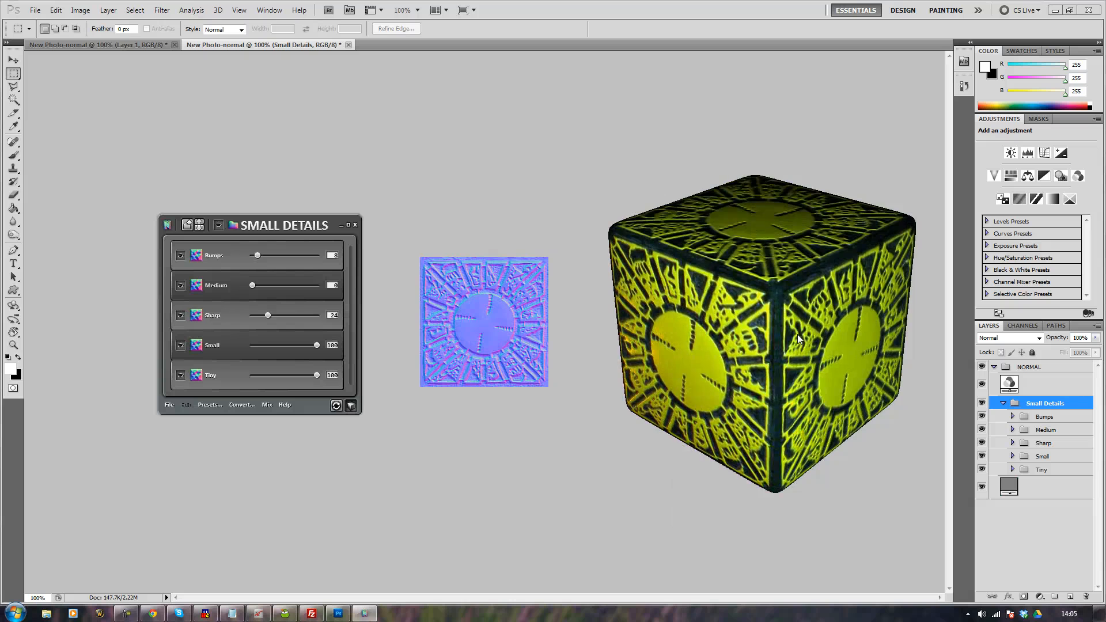
{"action": "right_click", "coordinate": [779, 282]}
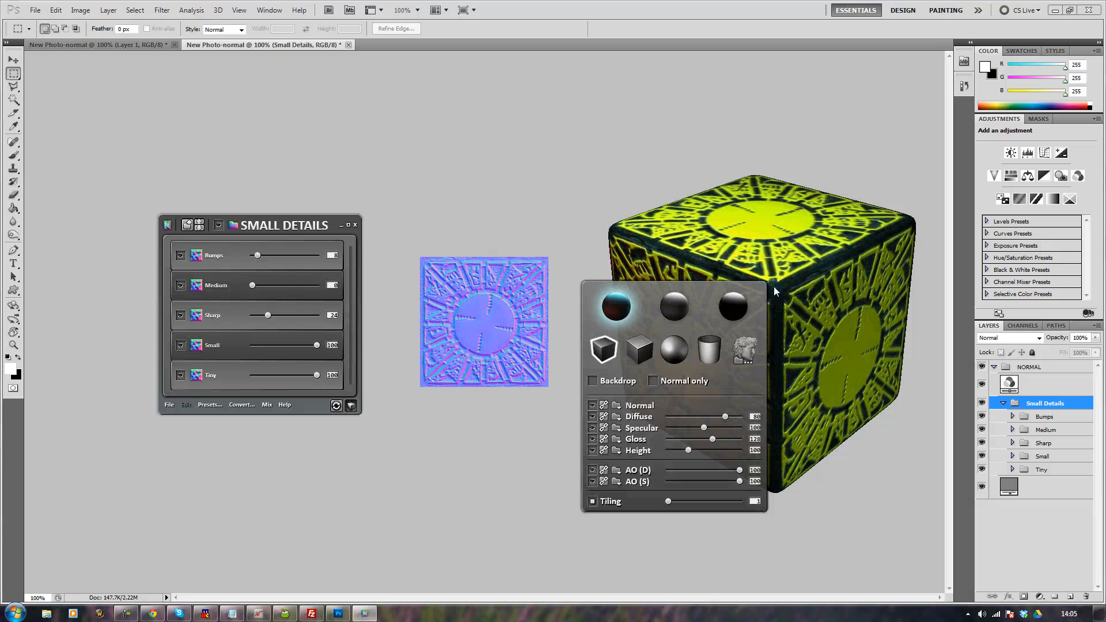
{"action": "left_click", "coordinate": [639, 361]}
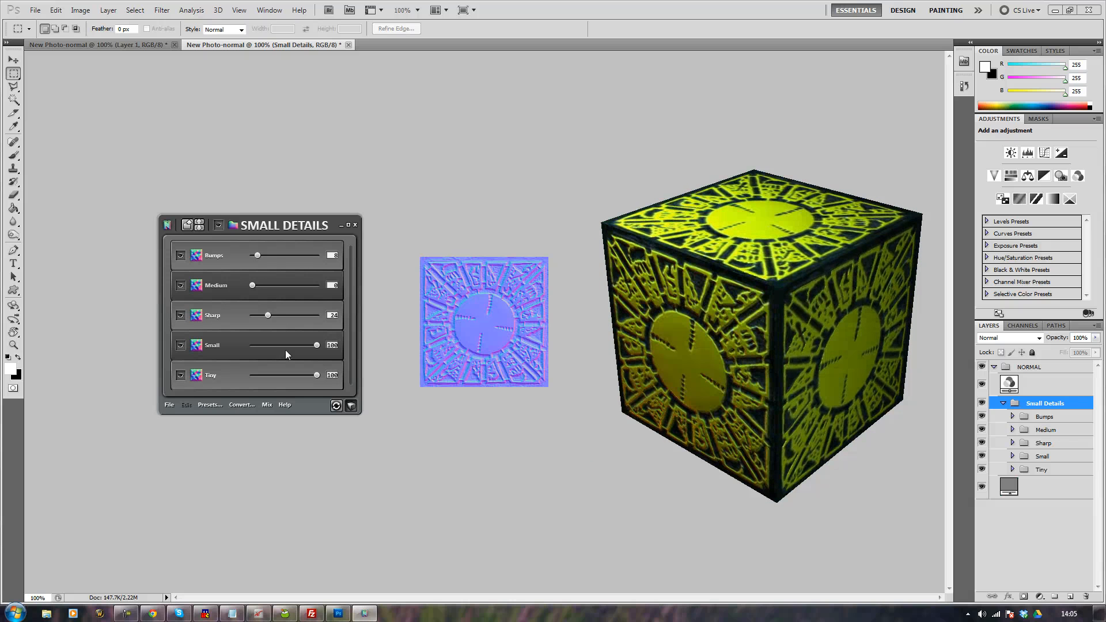
Step: Convert the clipboard image into AO, diffuse and specular maps in a single conversion
{"action": "left_click", "coordinate": [236, 405]}
{"action": "left_click", "coordinate": [185, 407]}
{"action": "left_click", "coordinate": [310, 430], "text": "ctrl"}
{"action": "left_click", "coordinate": [477, 405], "text": "ctrl"}
{"action": "left_click", "coordinate": [477, 405], "text": "ctrl"}
{"action": "left_click", "coordinate": [217, 289], "text": "ctrl"}
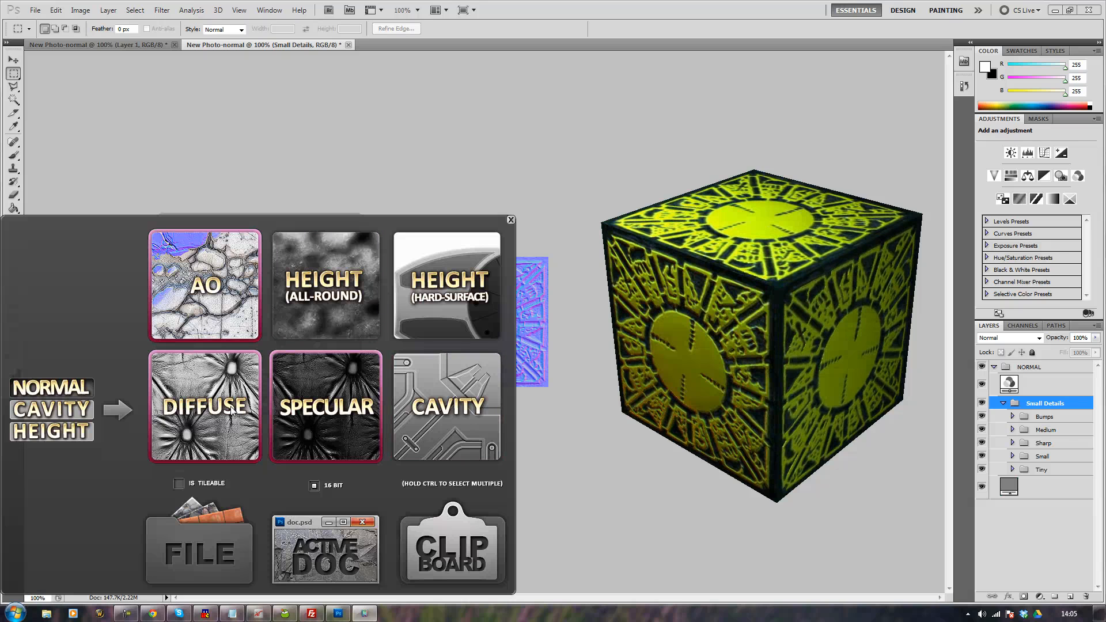
{"action": "left_click", "coordinate": [416, 548]}
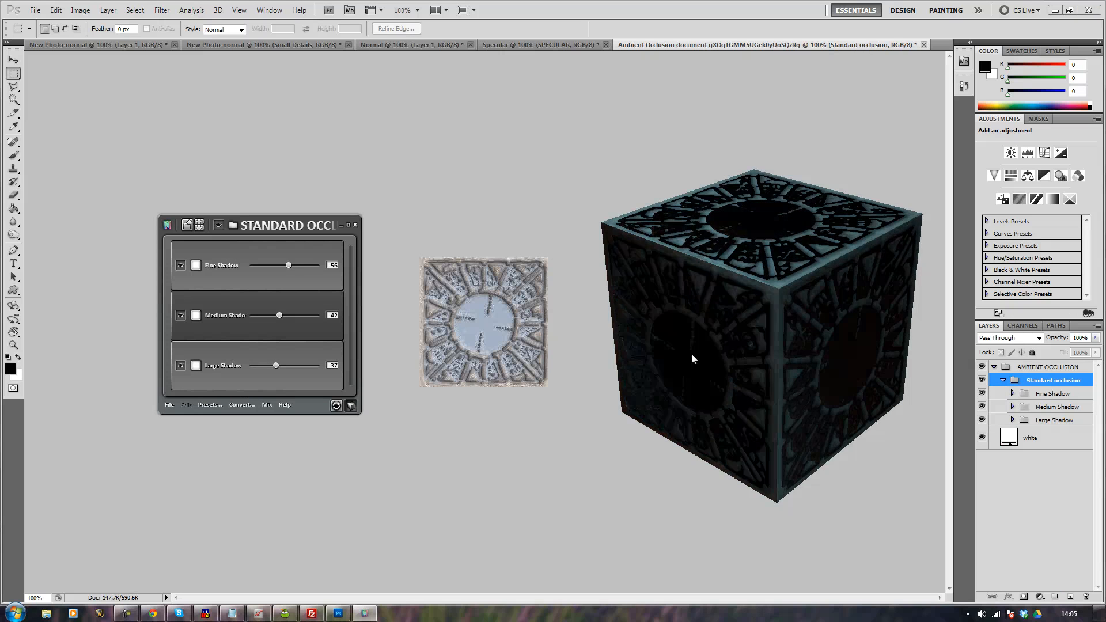
Step: Inspect the Specular and Normal documents and go back to the Small Details normal map
{"action": "left_click", "coordinate": [533, 46]}
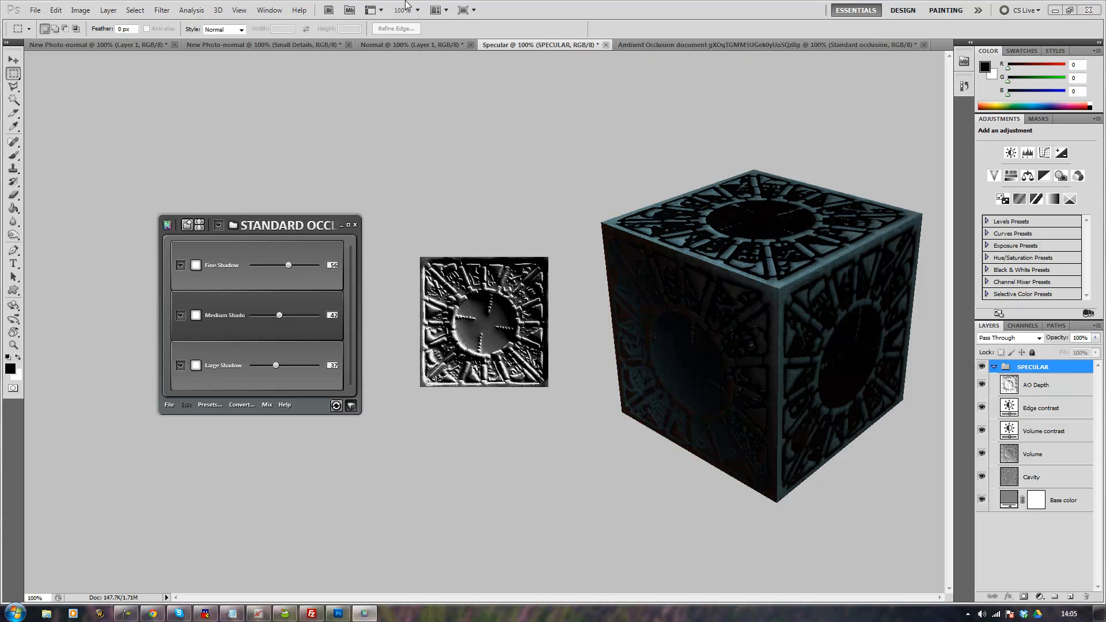
{"action": "left_click", "coordinate": [387, 46]}
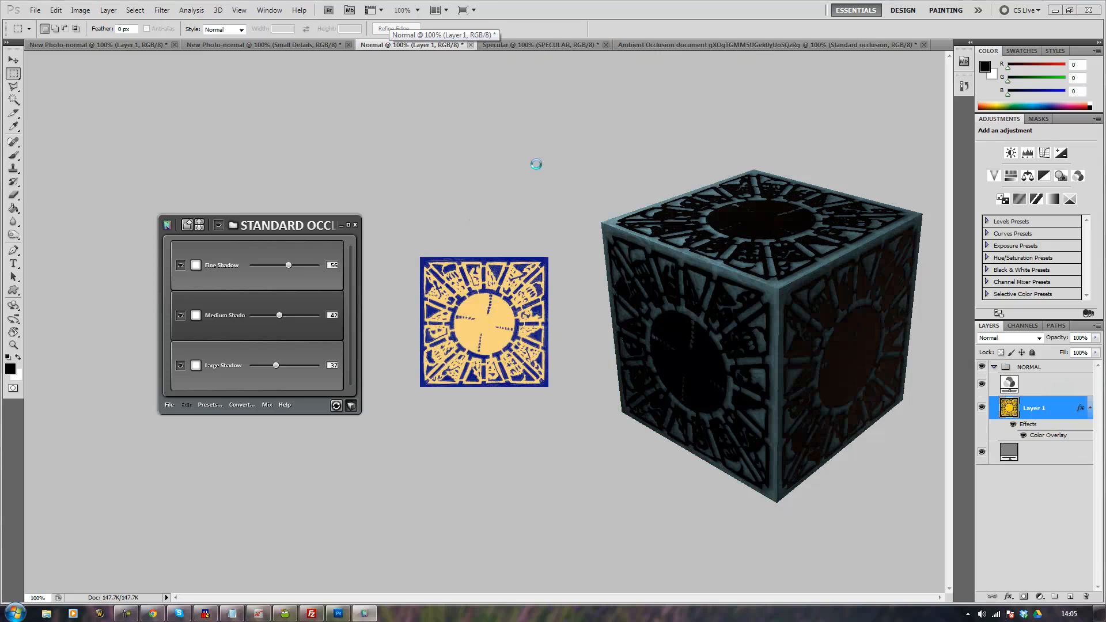
{"action": "left_click", "coordinate": [245, 42]}
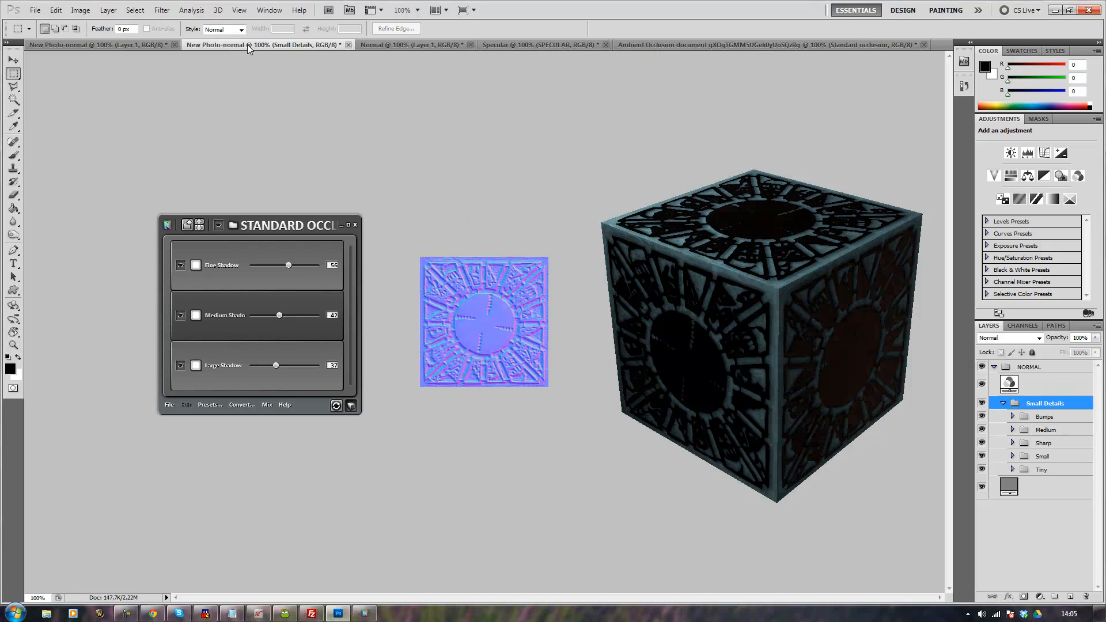
Step: Convert the puzzle box image from the clipboard into an all-round height map with Very Fine Height 30, Large Height 64 and Very Large Height 51
{"action": "left_click", "coordinate": [117, 47]}
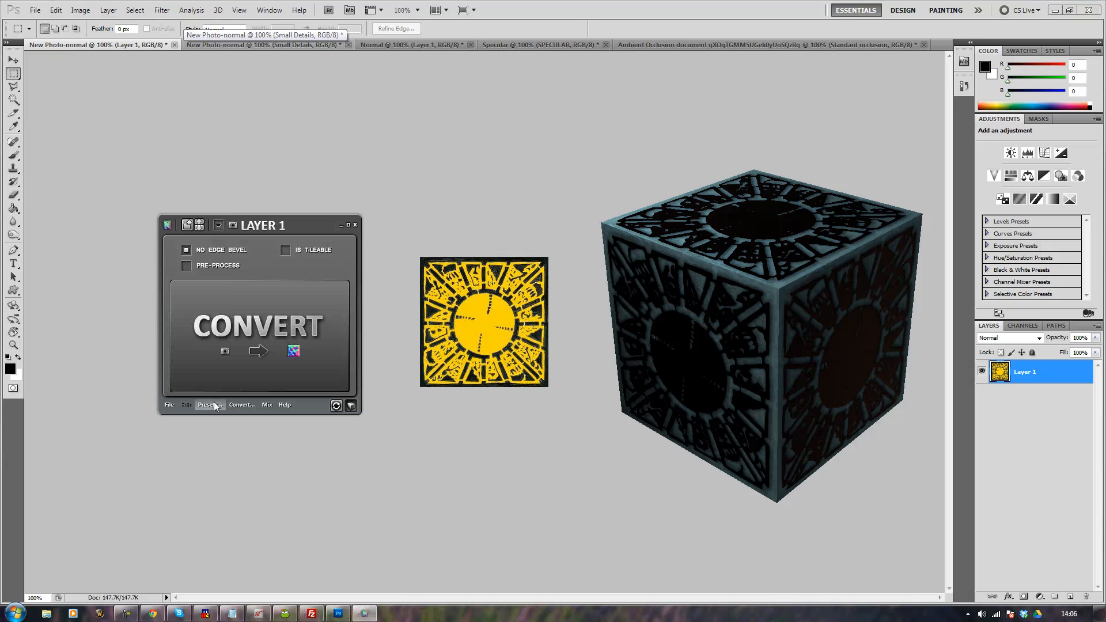
{"action": "left_click", "coordinate": [238, 405]}
{"action": "left_click", "coordinate": [351, 296]}
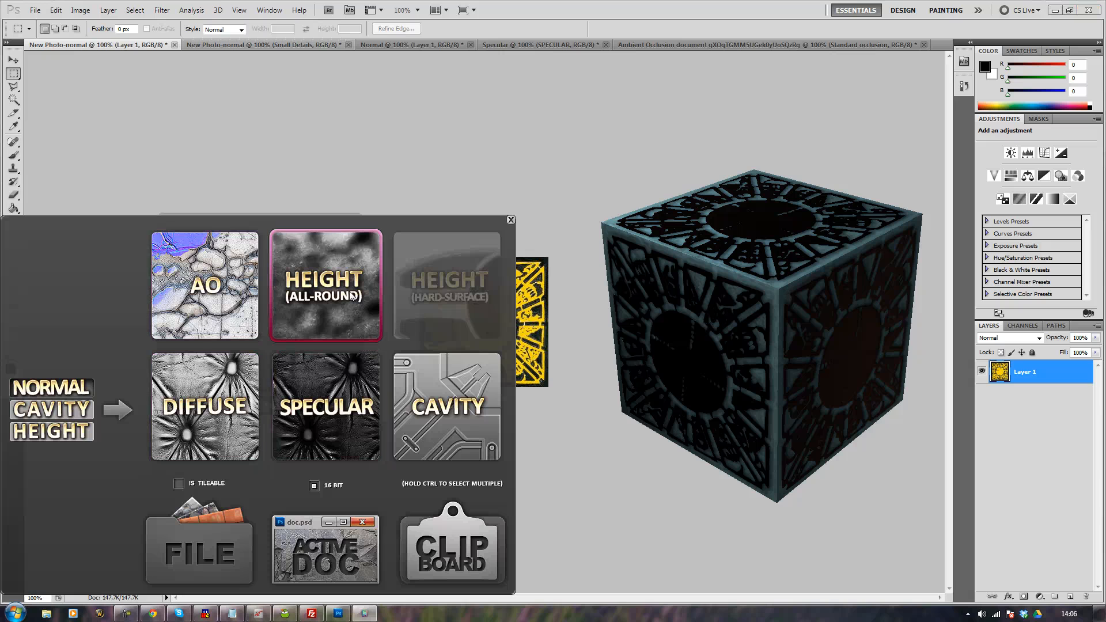
{"action": "left_click", "coordinate": [449, 553]}
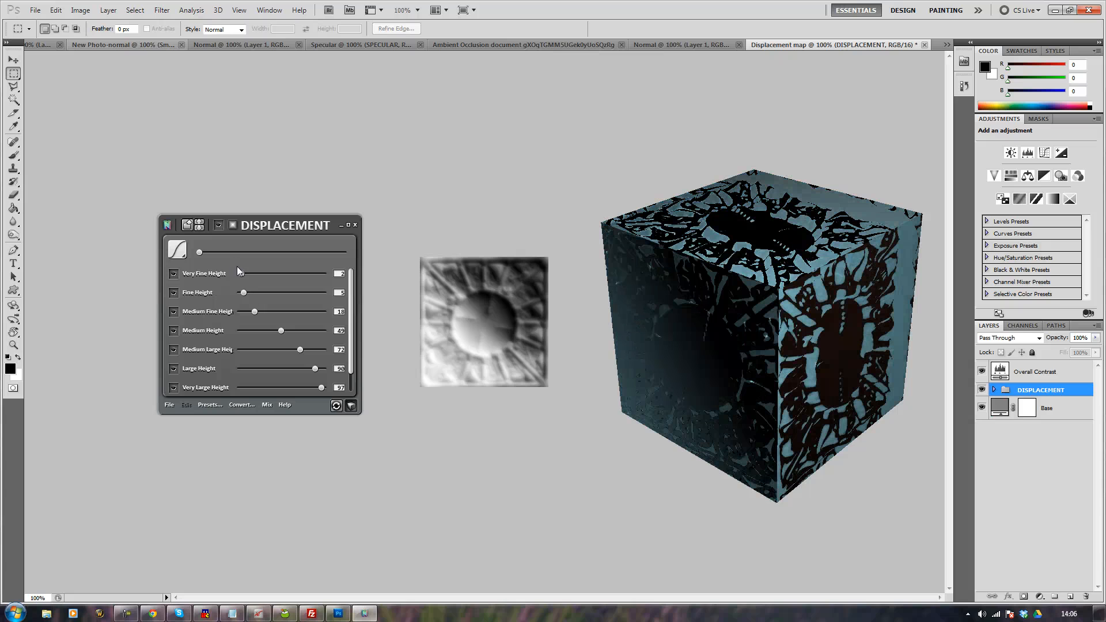
{"action": "left_click_drag", "start_coordinate": [260, 273], "coordinate": [265, 273]}
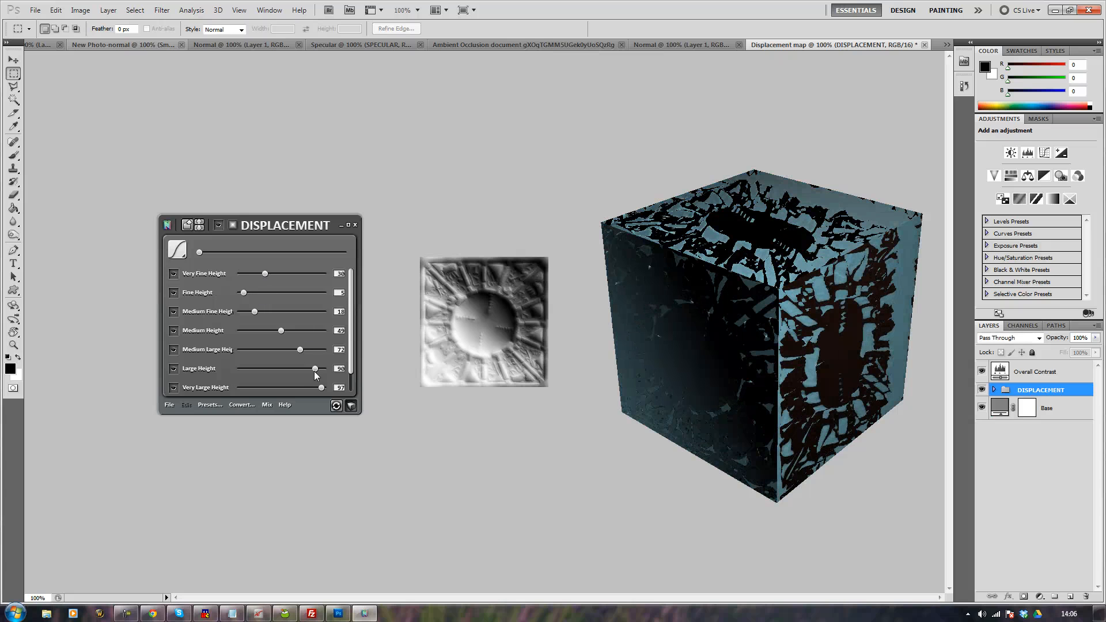
{"action": "left_click_drag", "start_coordinate": [299, 368], "coordinate": [281, 390]}
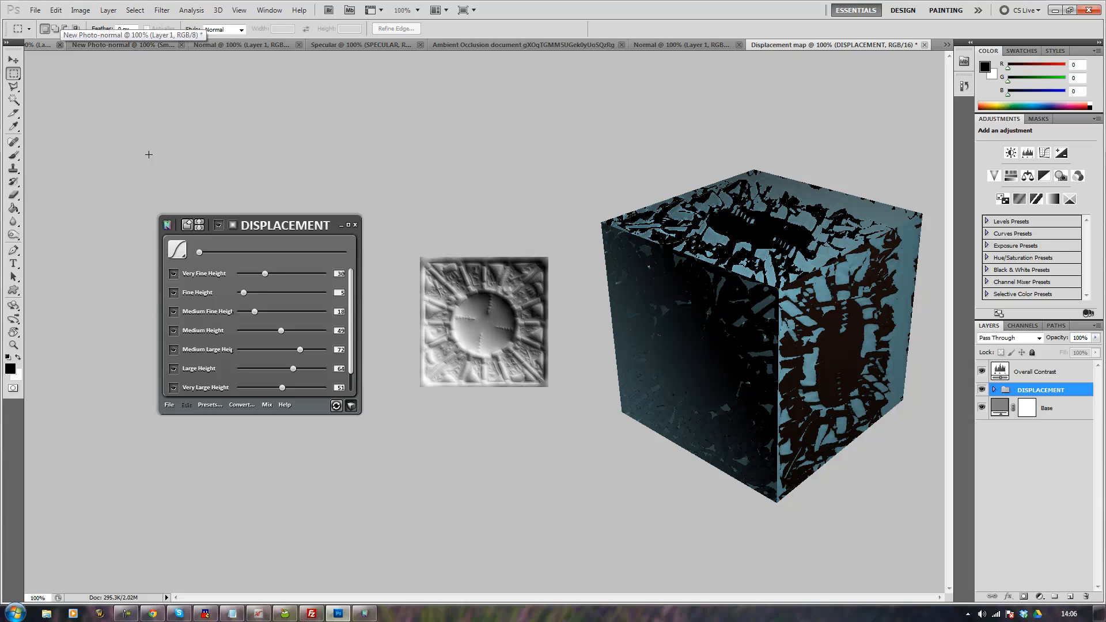
Step: Save the height map as Displacement map in Photoshop format with maximum compatibility in the tests folder, and close it
{"action": "left_click", "coordinate": [35, 10]}
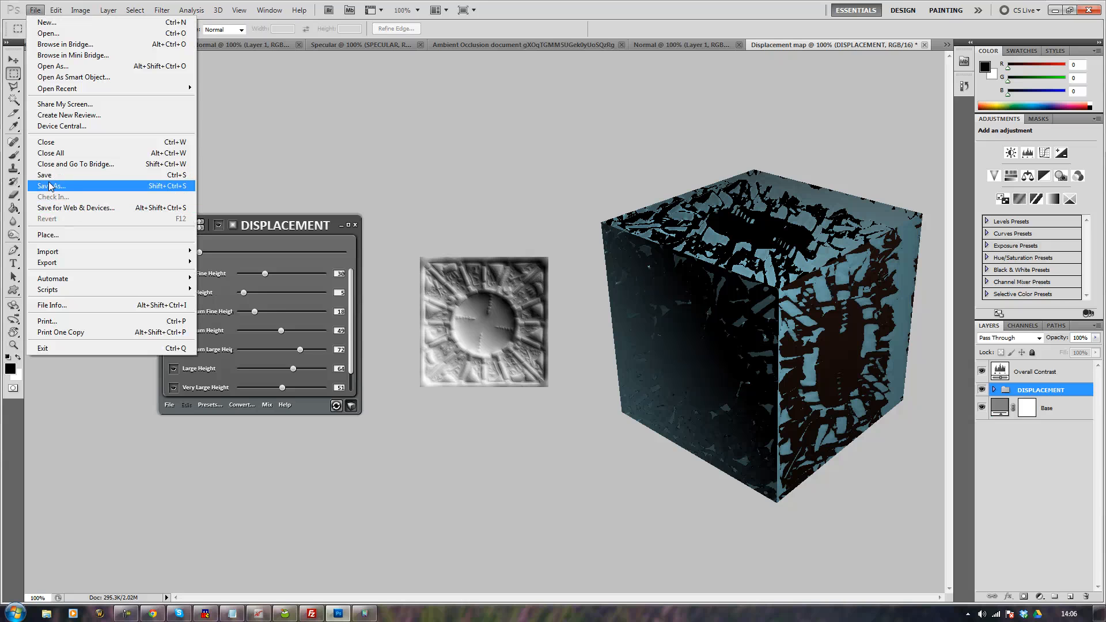
{"action": "left_click", "coordinate": [322, 119]}
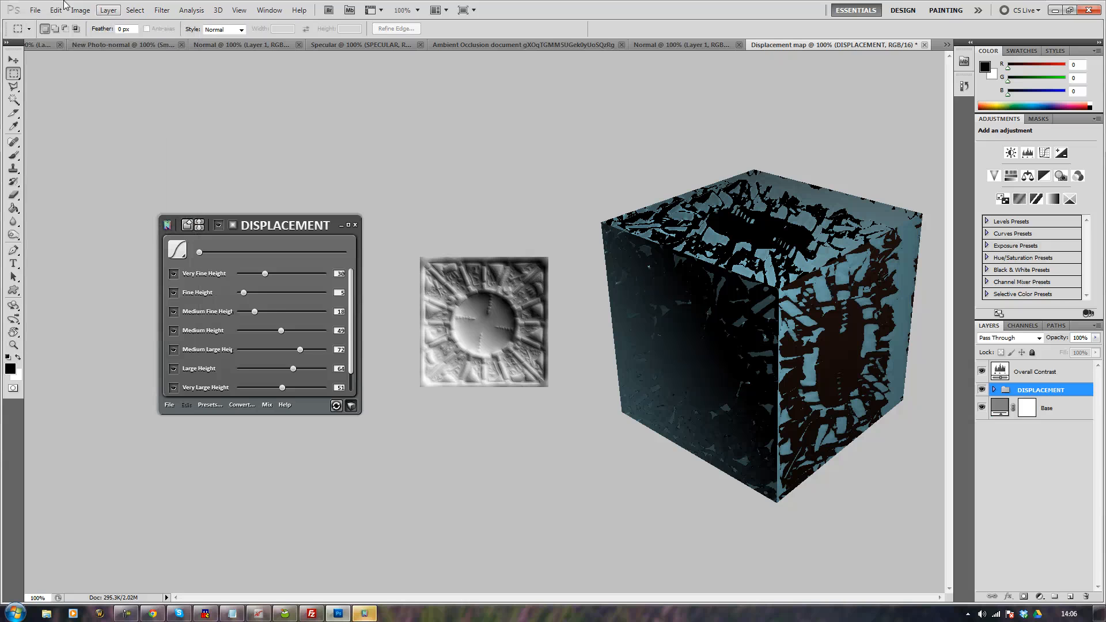
{"action": "left_click", "coordinate": [35, 9]}
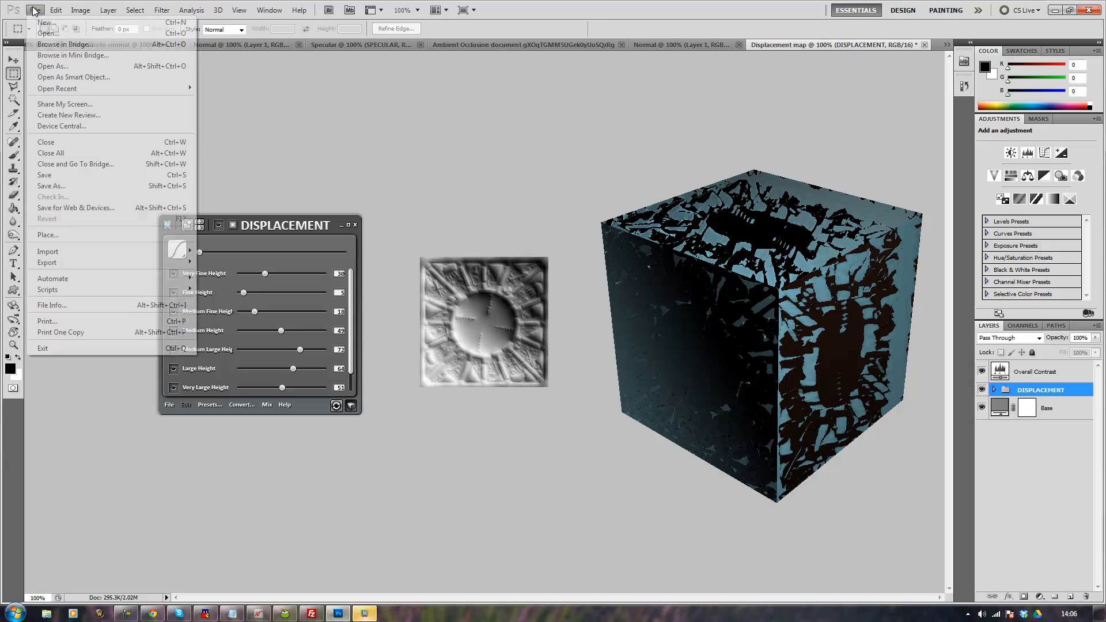
{"action": "left_click", "coordinate": [86, 186]}
{"action": "left_click_drag", "start_coordinate": [553, 88], "coordinate": [576, 64]}
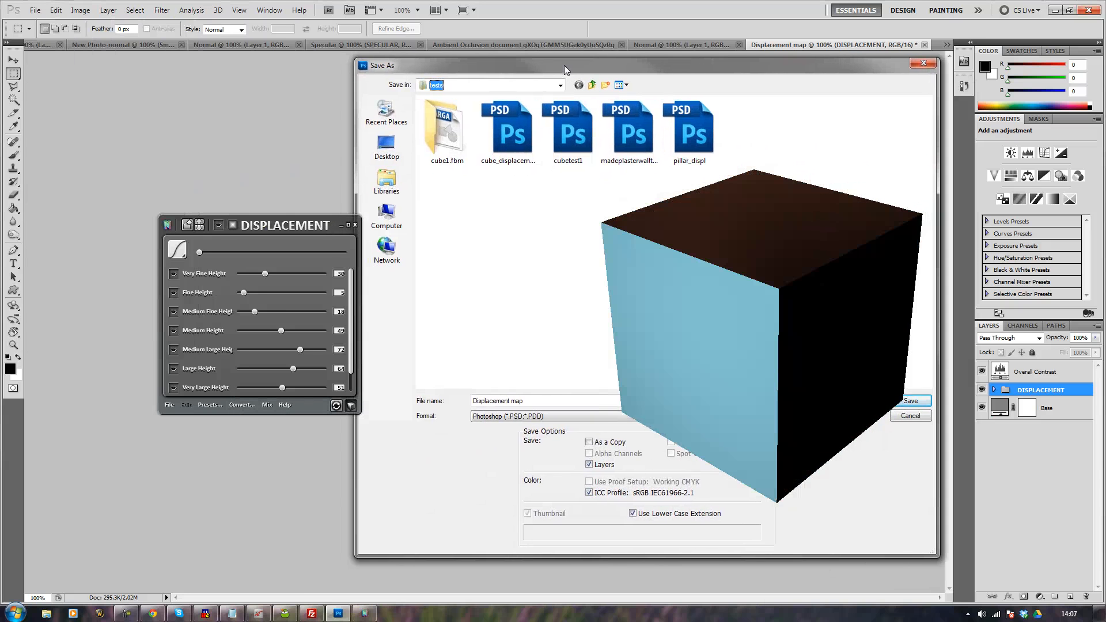
{"action": "middle_click_drag", "start_coordinate": [874, 351], "coordinate": [793, 259]}
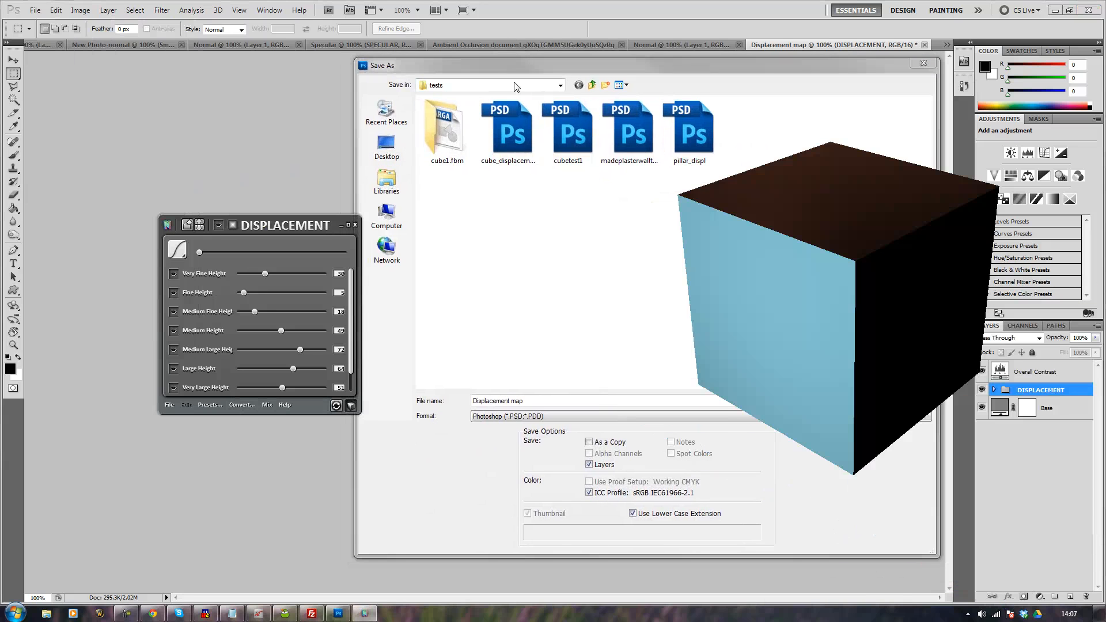
{"action": "left_click_drag", "start_coordinate": [521, 67], "coordinate": [366, 98]}
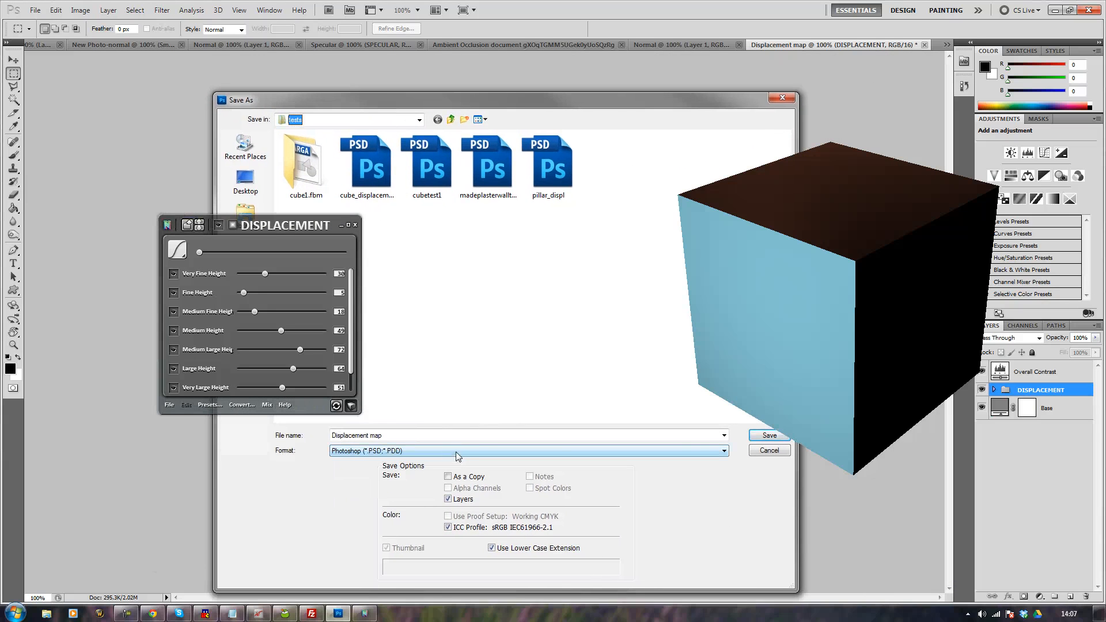
{"action": "left_click", "coordinate": [768, 436]}
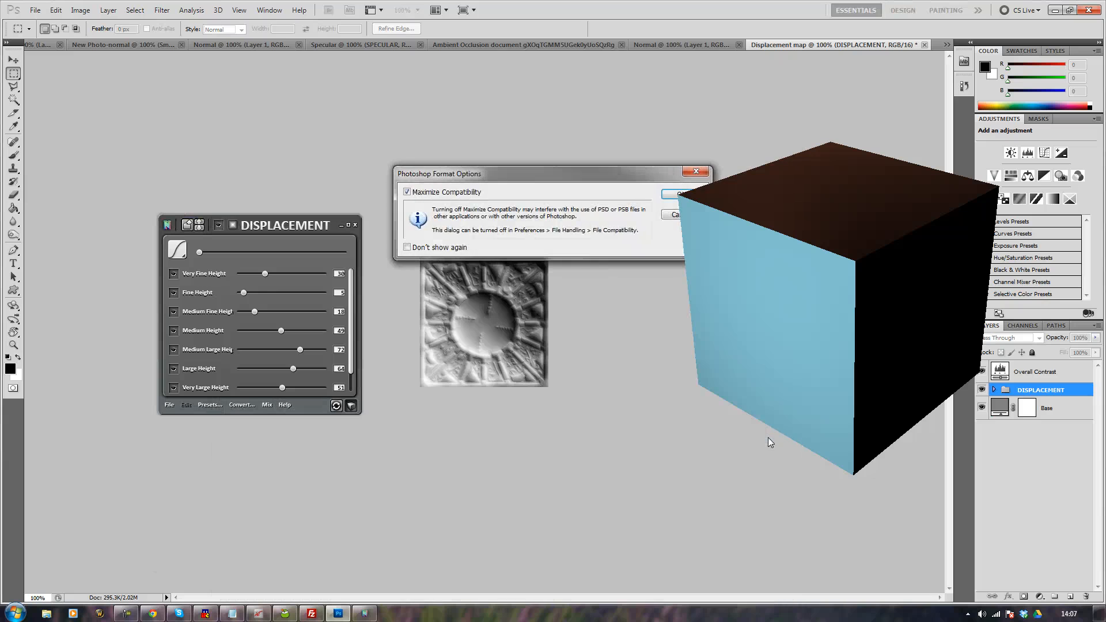
{"action": "key", "text": "Return"}
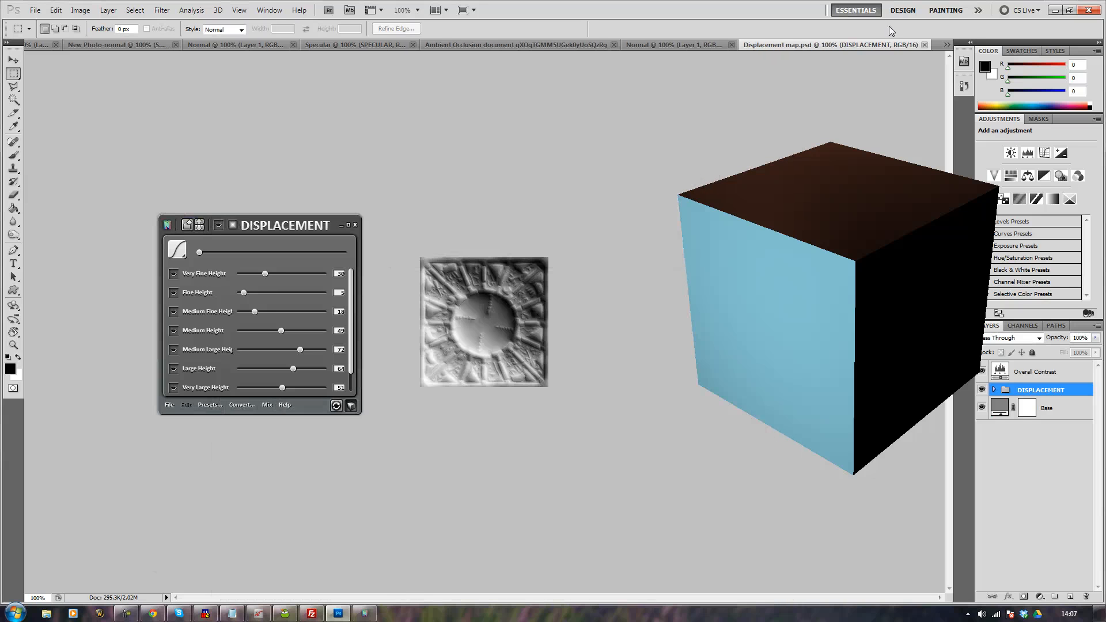
{"action": "left_click", "coordinate": [925, 44]}
Step: Close the last Normal document, saving it as a Photoshop file named Normal in the tests folder
{"action": "left_click", "coordinate": [925, 45]}
{"action": "left_click", "coordinate": [509, 232]}
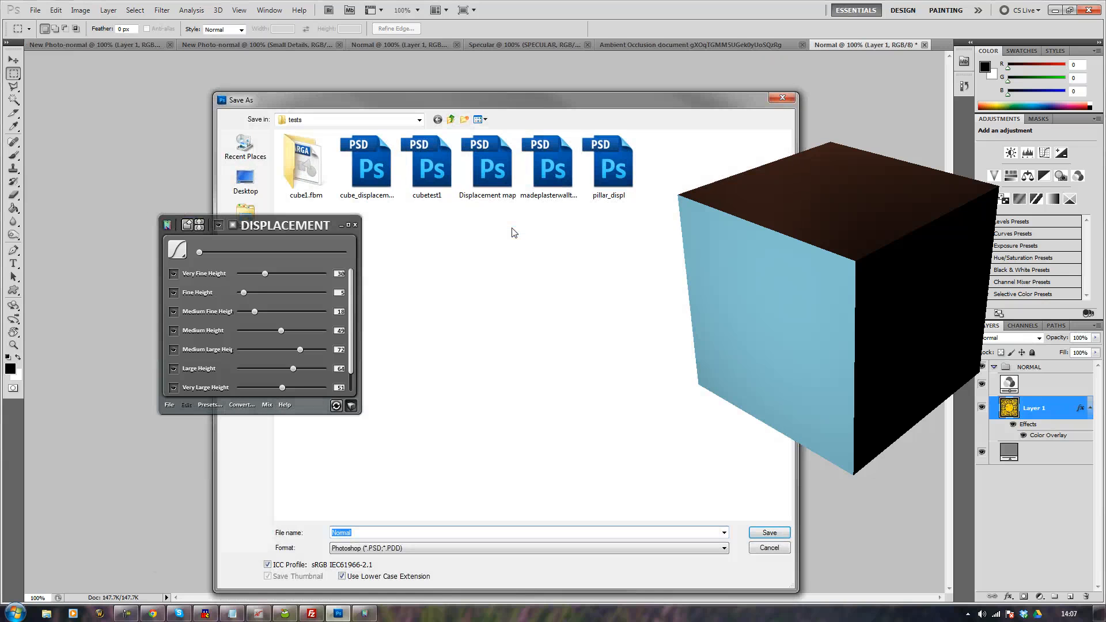
{"action": "key", "text": "Return"}
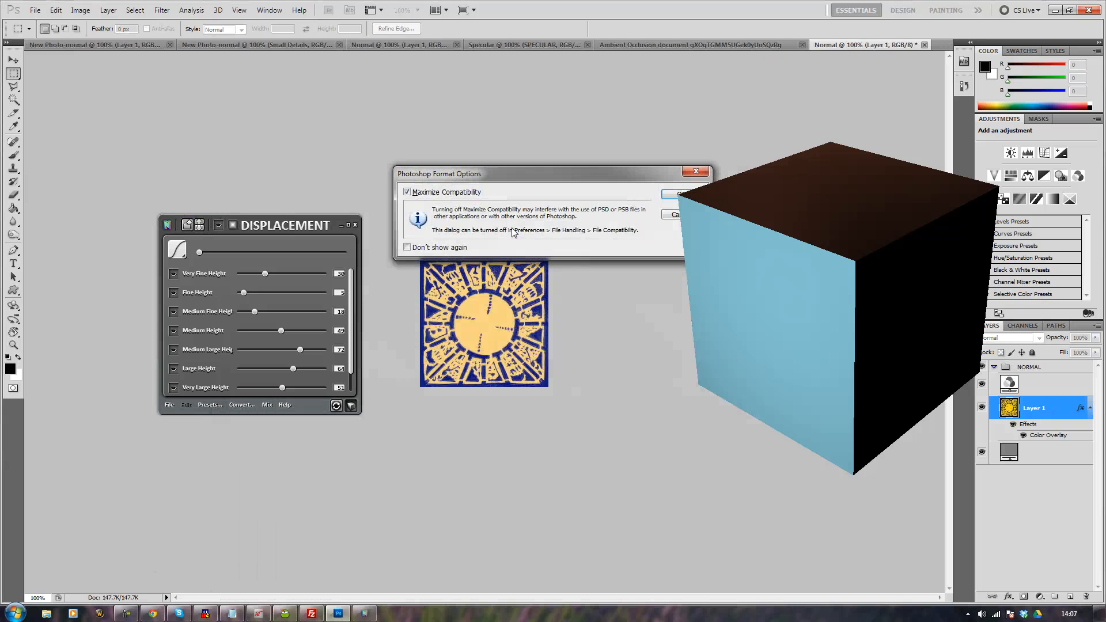
{"action": "key", "text": "Return"}
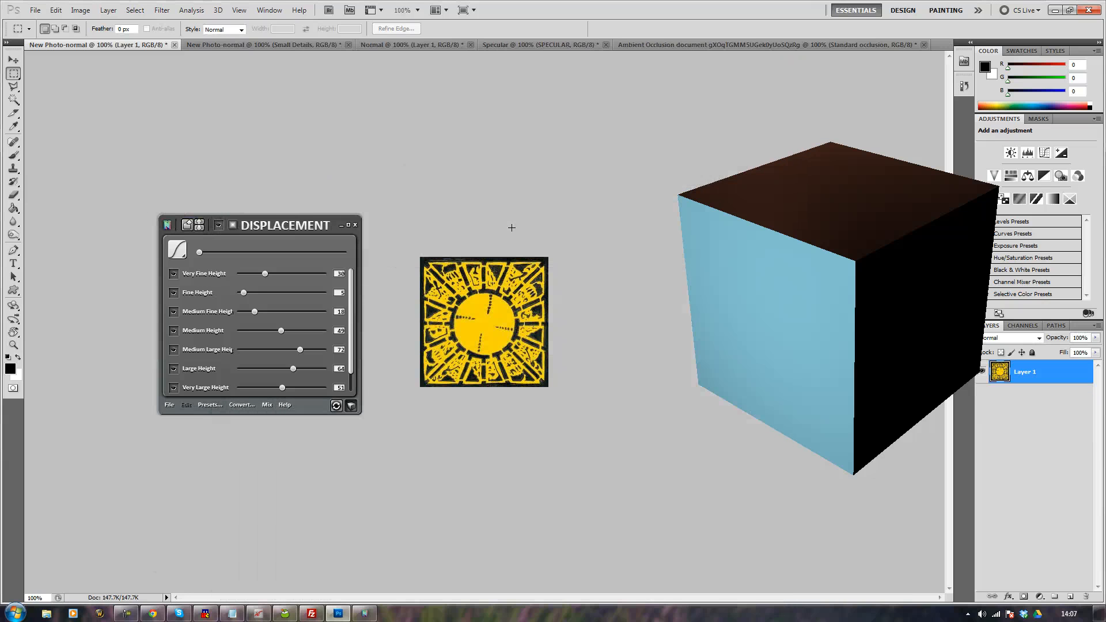
Step: Close the Ambient Occlusion document, saving it under its existing name as a Photoshop file in the tests folder
{"action": "left_click", "coordinate": [924, 44]}
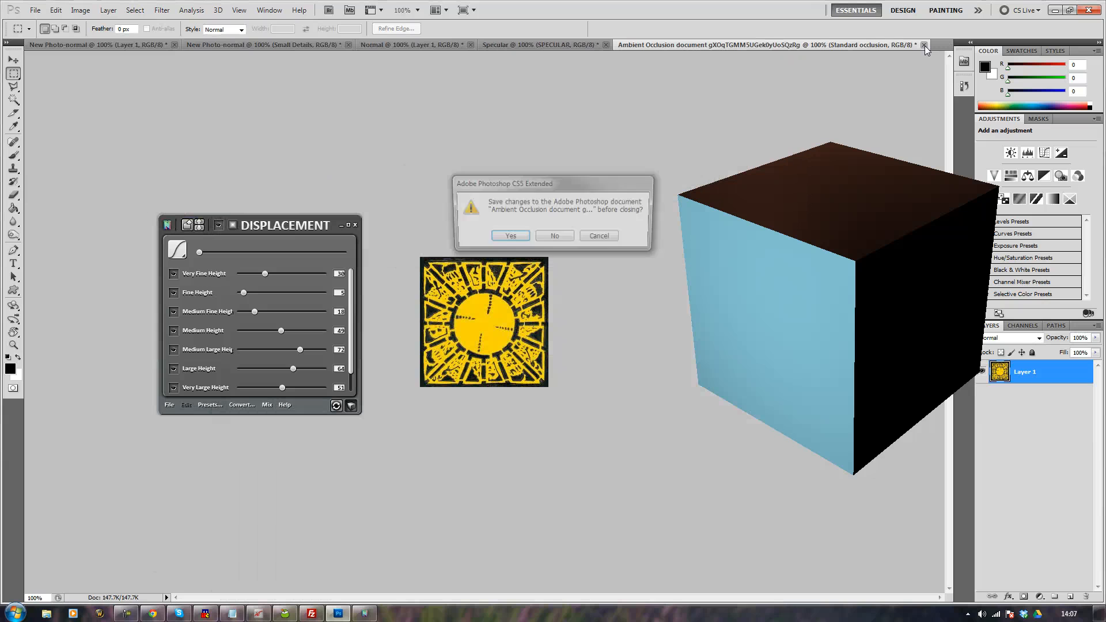
{"action": "left_click", "coordinate": [508, 237]}
{"action": "key", "text": "Return"}
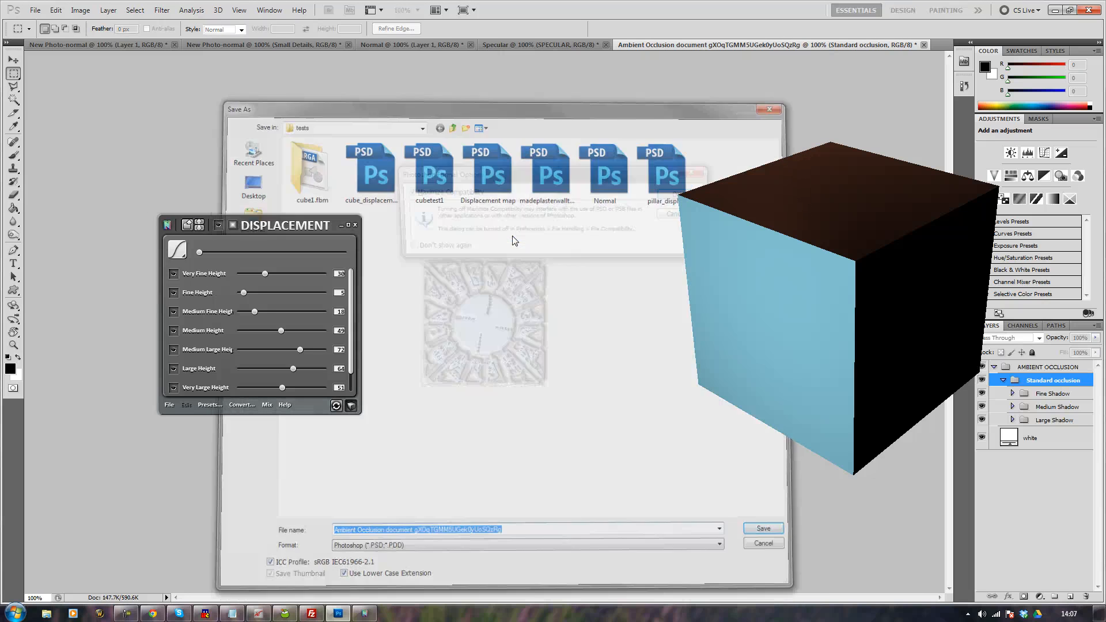
{"action": "key", "text": "Return"}
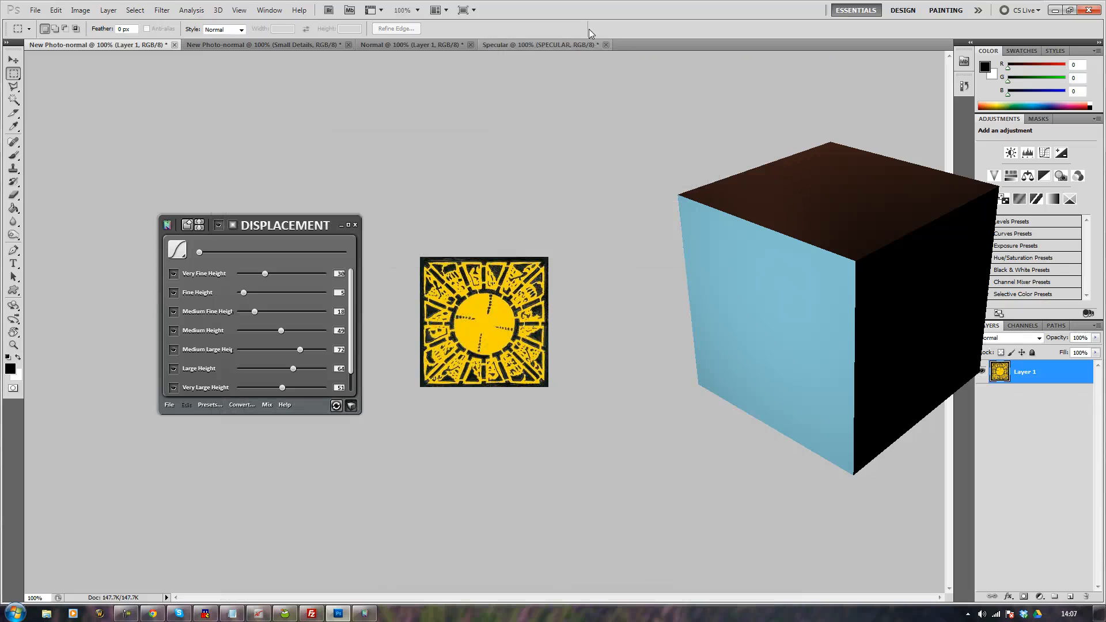
Step: Close the Specular document, saving it as a Photoshop file named Specular in the tests folder
{"action": "left_click", "coordinate": [606, 45]}
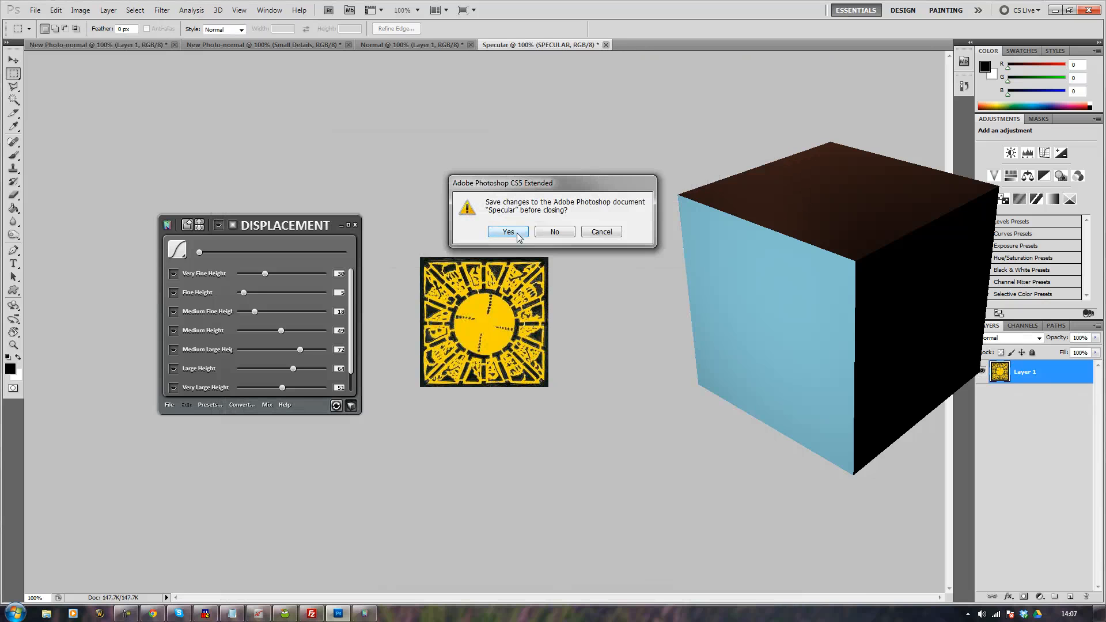
{"action": "left_click", "coordinate": [519, 240]}
{"action": "key", "text": "Return"}
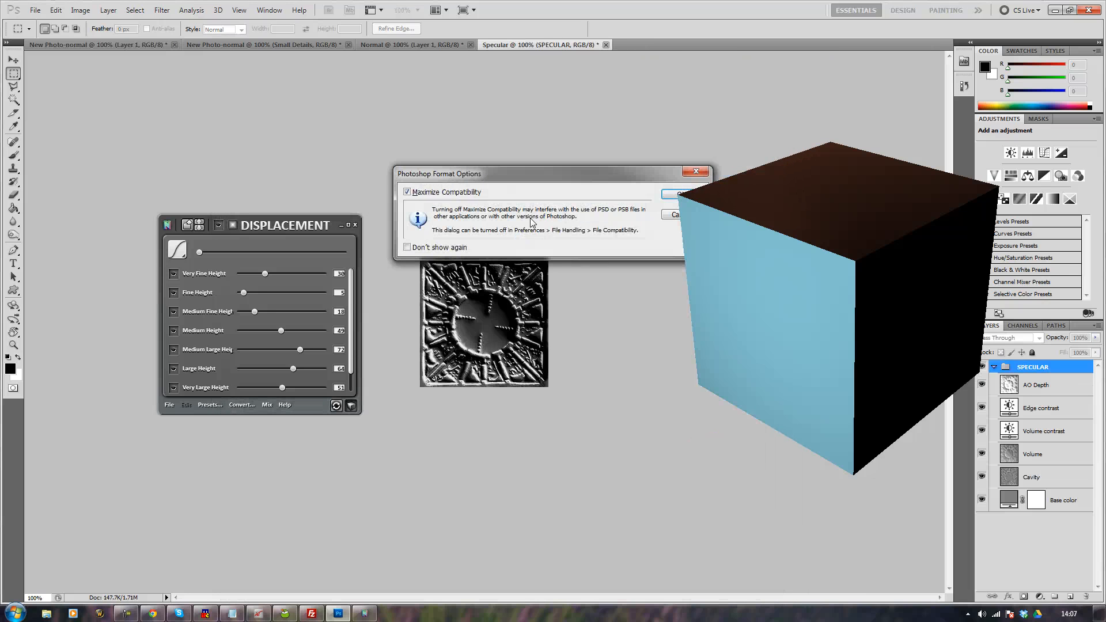
{"action": "key", "text": "Return"}
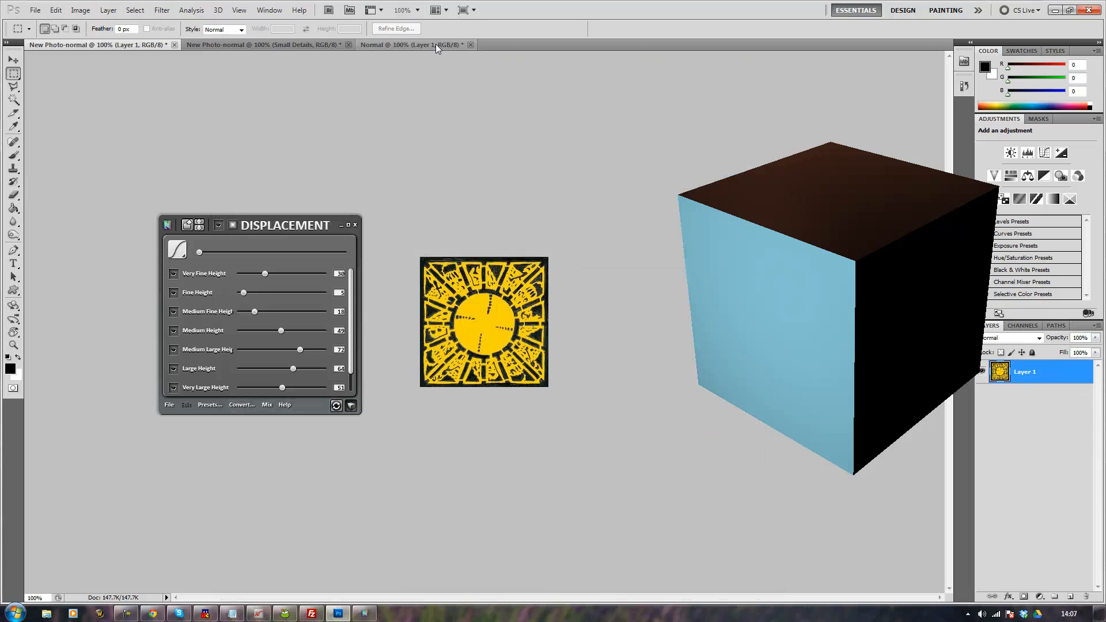
Step: Close the remaining Normal document with the colour overlay without saving its changes
{"action": "left_click", "coordinate": [435, 44]}
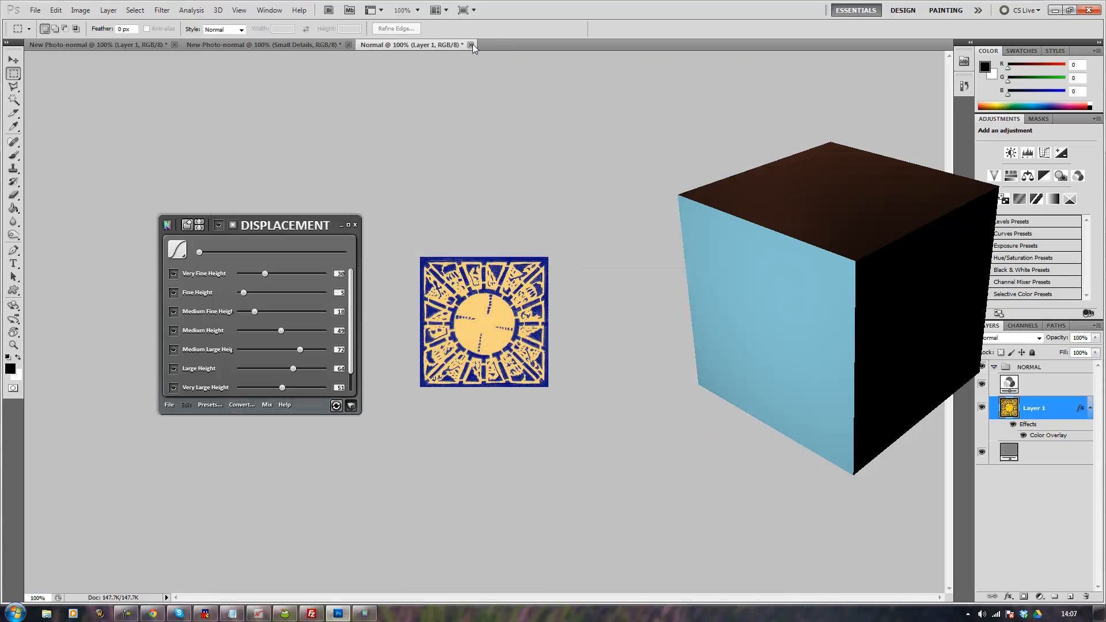
{"action": "left_click", "coordinate": [471, 45]}
{"action": "left_click", "coordinate": [557, 231]}
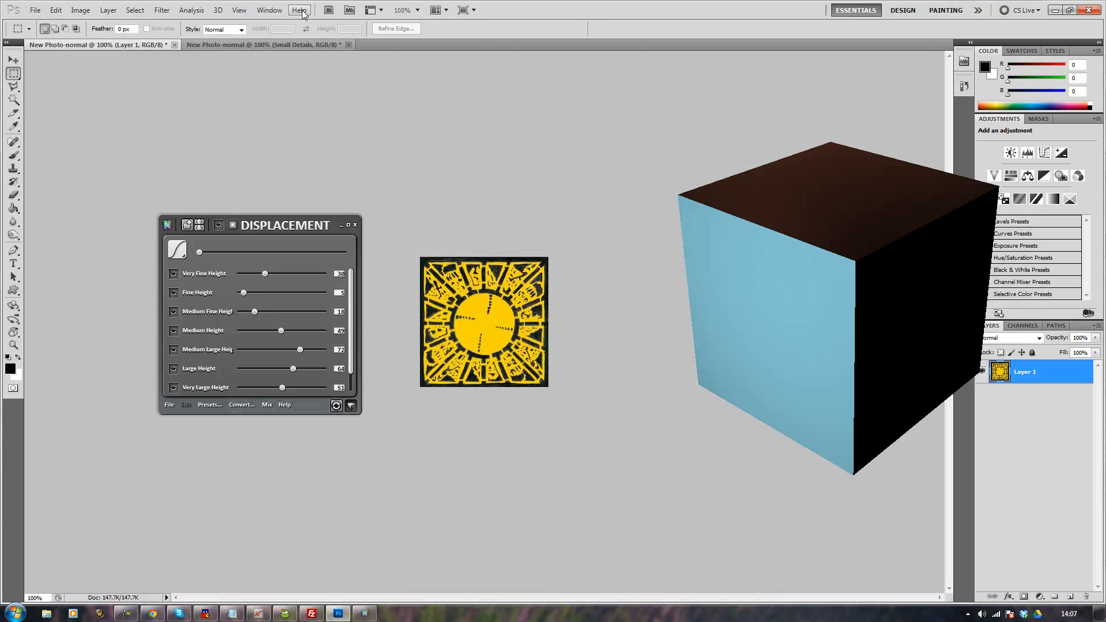
Step: Close the Small Details normal map, saving it as a Photoshop file named realnormal
{"action": "left_click", "coordinate": [284, 44]}
{"action": "left_click", "coordinate": [348, 44]}
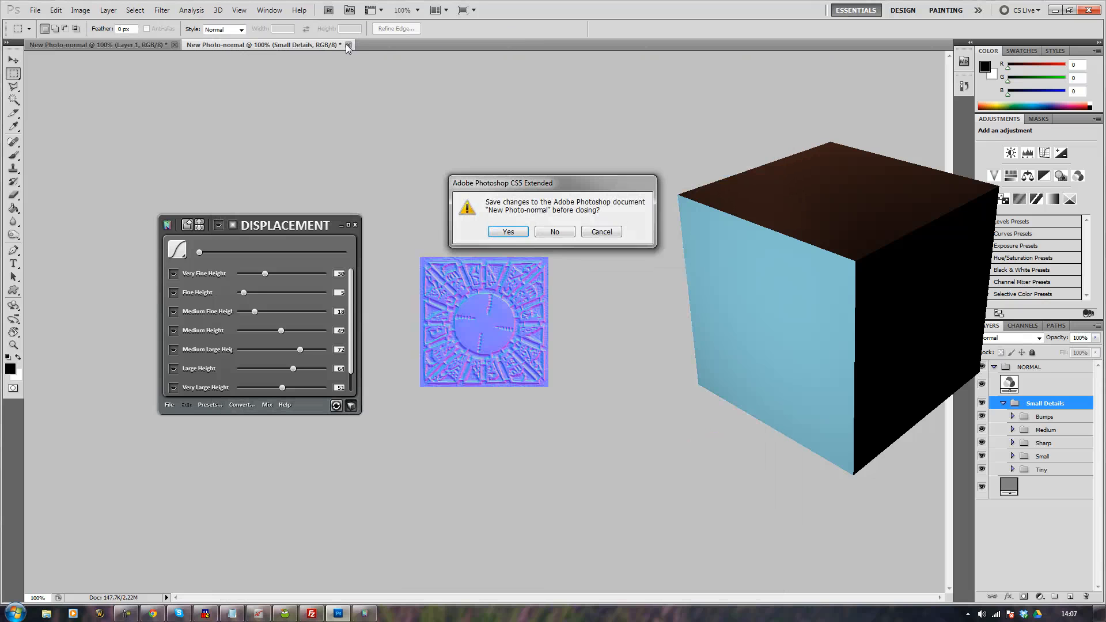
{"action": "key", "text": "Return"}
{"action": "type", "text": "realnormal"}
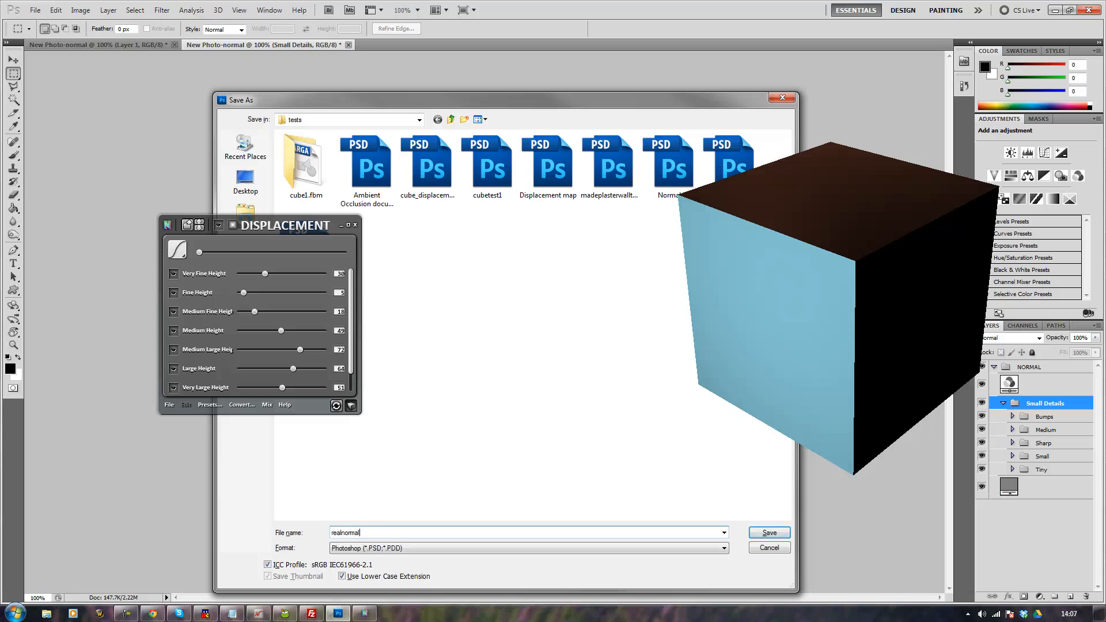
{"action": "key", "text": "Return"}
{"action": "key", "text": "Return"}
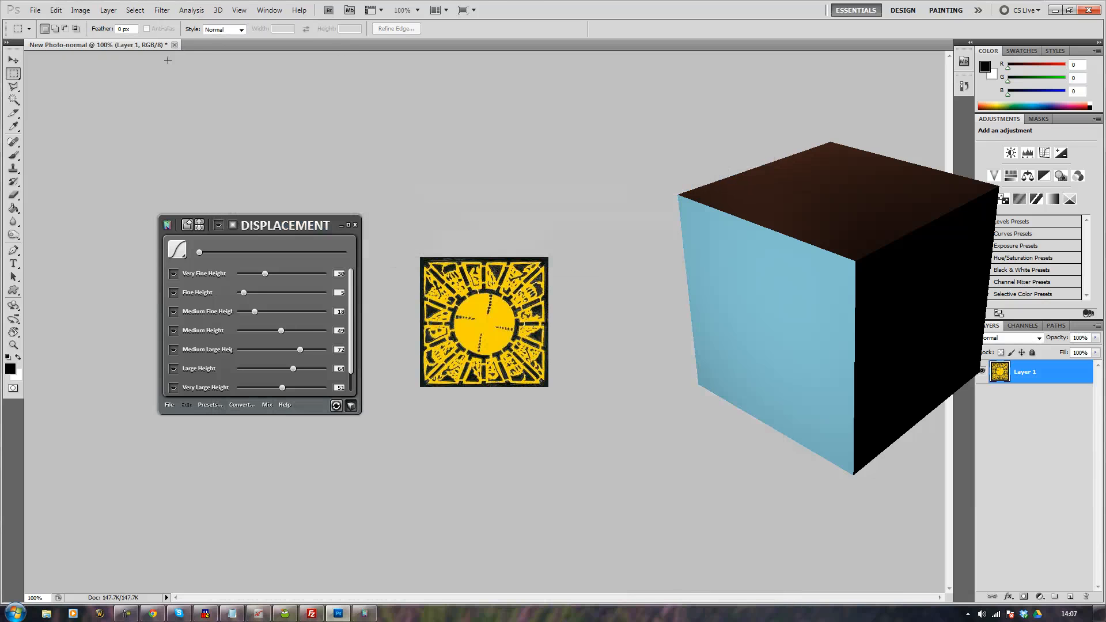
Step: Close the original yellow puzzle box image, saving it as a Photoshop file named diffuse
{"action": "left_click", "coordinate": [175, 45]}
{"action": "key", "text": "Return"}
{"action": "type", "text": "diplac"}
{"action": "key", "text": "Return"}
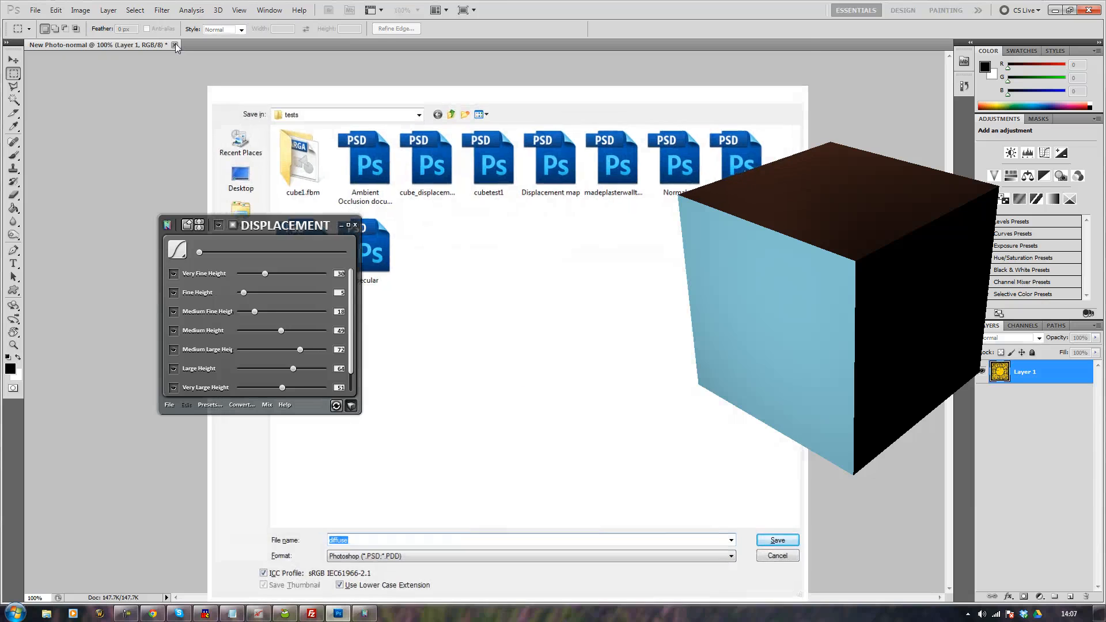
{"action": "key", "text": "Return"}
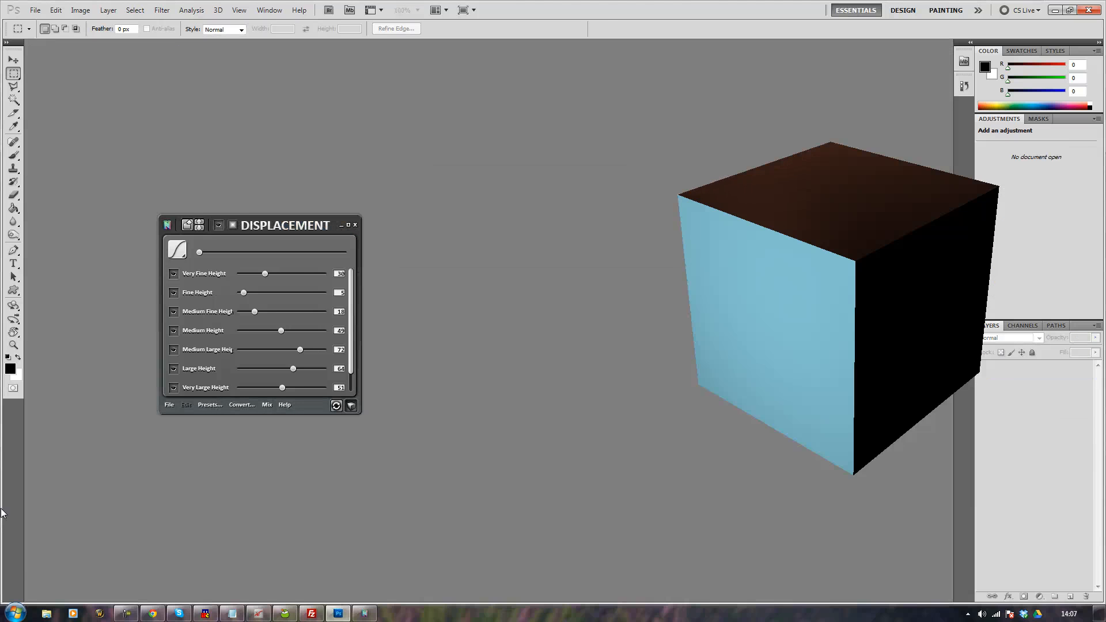
Step: Start Autodesk 3ds Max 2013 64-bit as administrator and close nDo2
{"action": "left_click", "coordinate": [14, 612]}
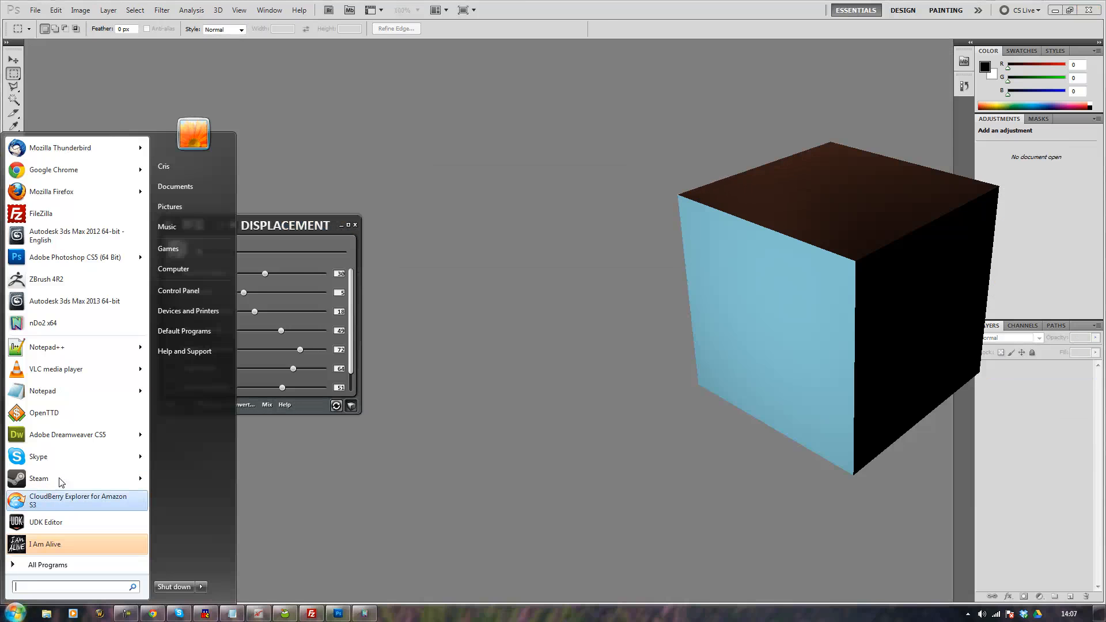
{"action": "right_click", "coordinate": [74, 306]}
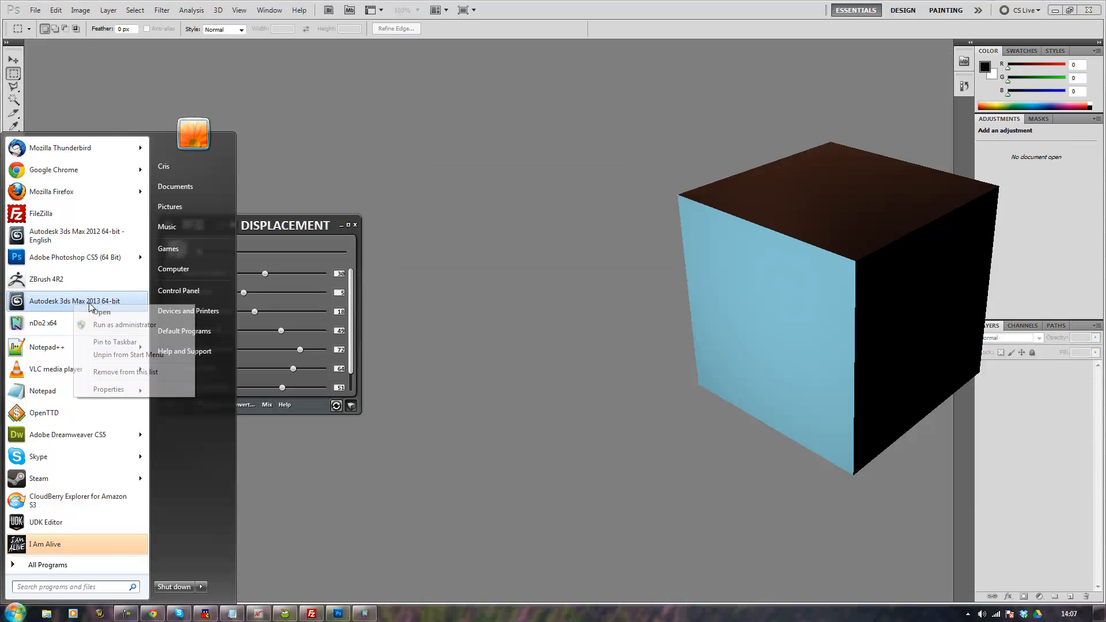
{"action": "left_click", "coordinate": [108, 326]}
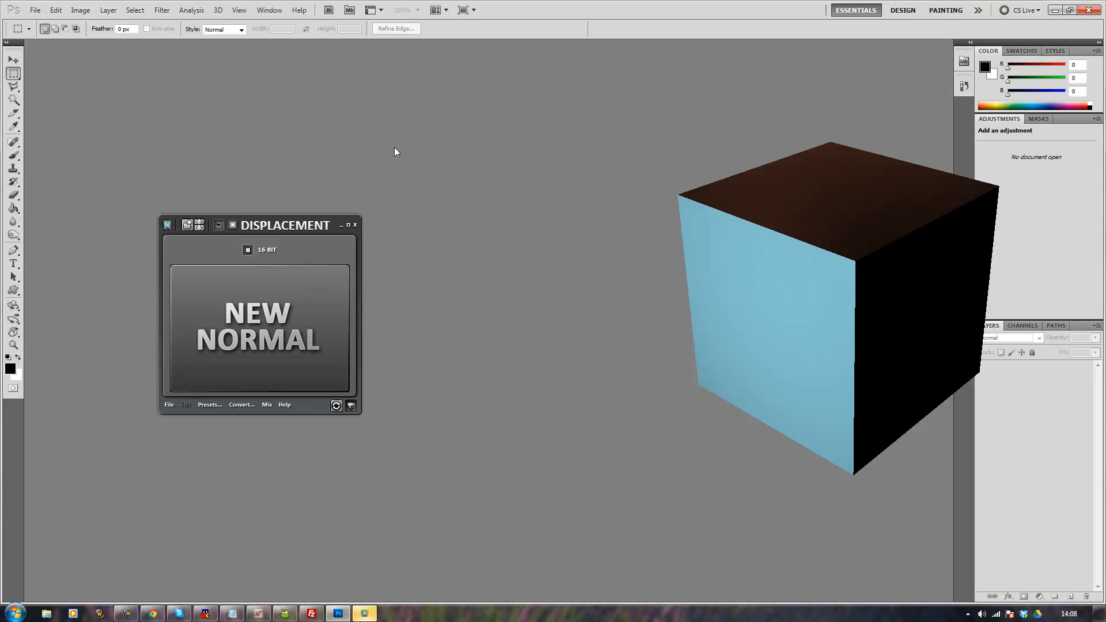
{"action": "left_click", "coordinate": [355, 225]}
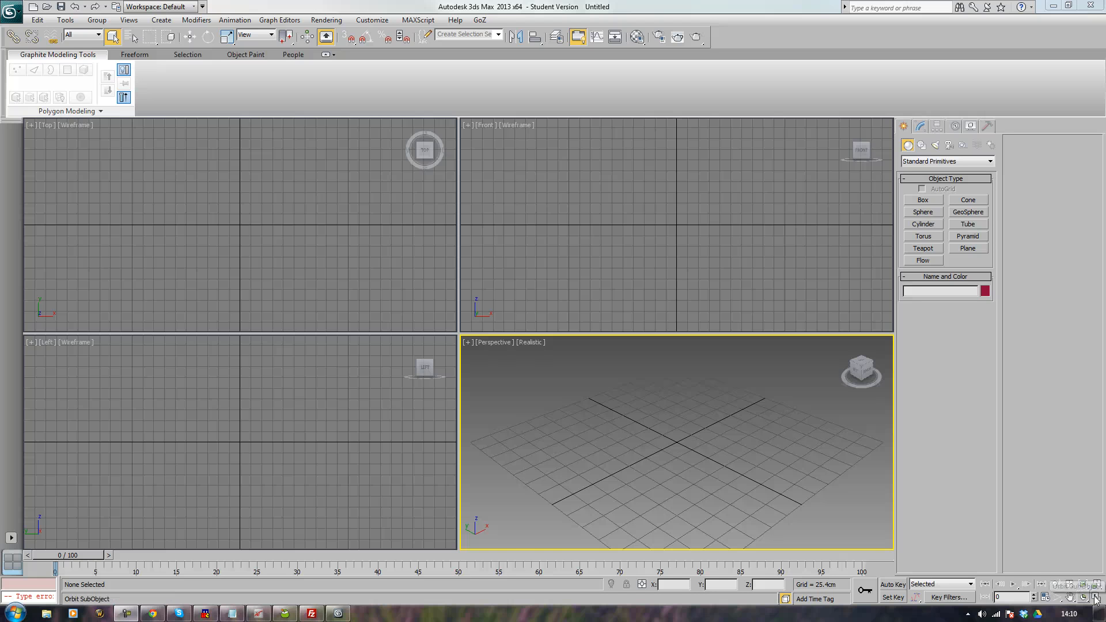
Step: Maximise the perspective view and create a box on the grid, about 163 cm long, 168 cm wide and 145 cm high
{"action": "left_click", "coordinate": [1063, 584]}
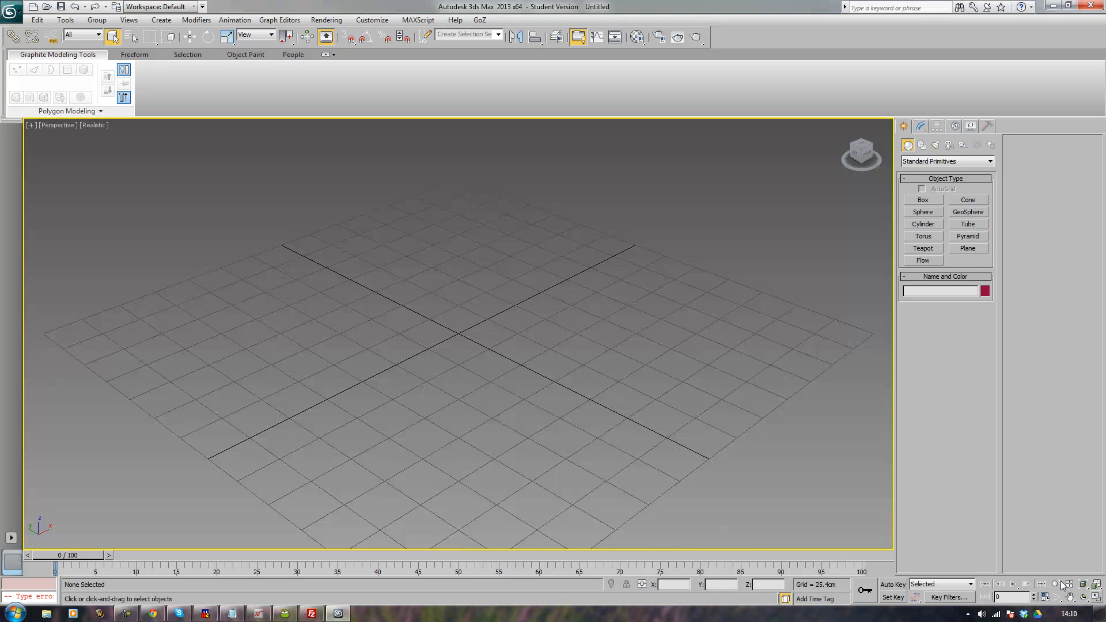
{"action": "left_click", "coordinate": [922, 200]}
{"action": "left_click_drag", "start_coordinate": [432, 269], "coordinate": [415, 490]}
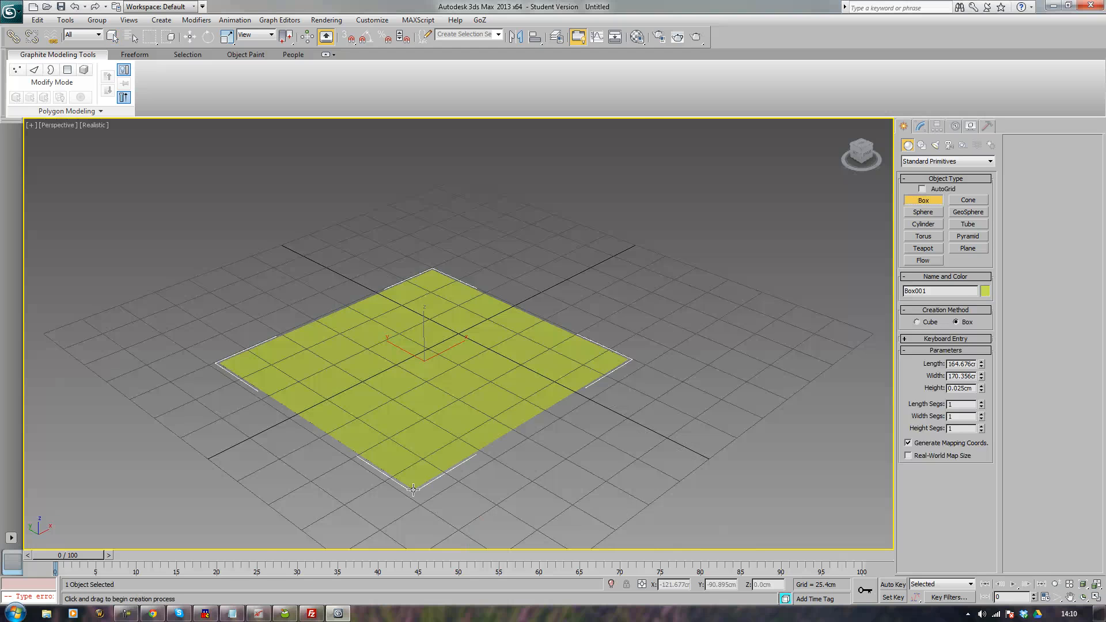
{"action": "left_click", "coordinate": [350, 228]}
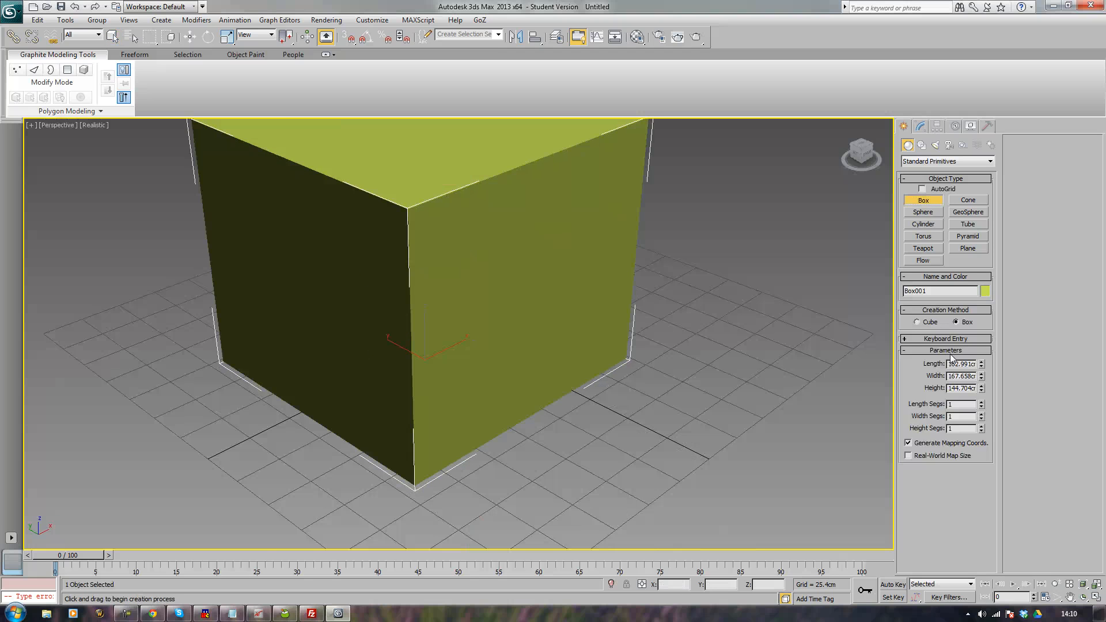
Step: Set the box's length, width and height to 100 cm each and finish box creation
{"action": "double_click", "coordinate": [965, 363]}
{"action": "type", "text": "100"}
{"action": "key", "text": "Tab"}
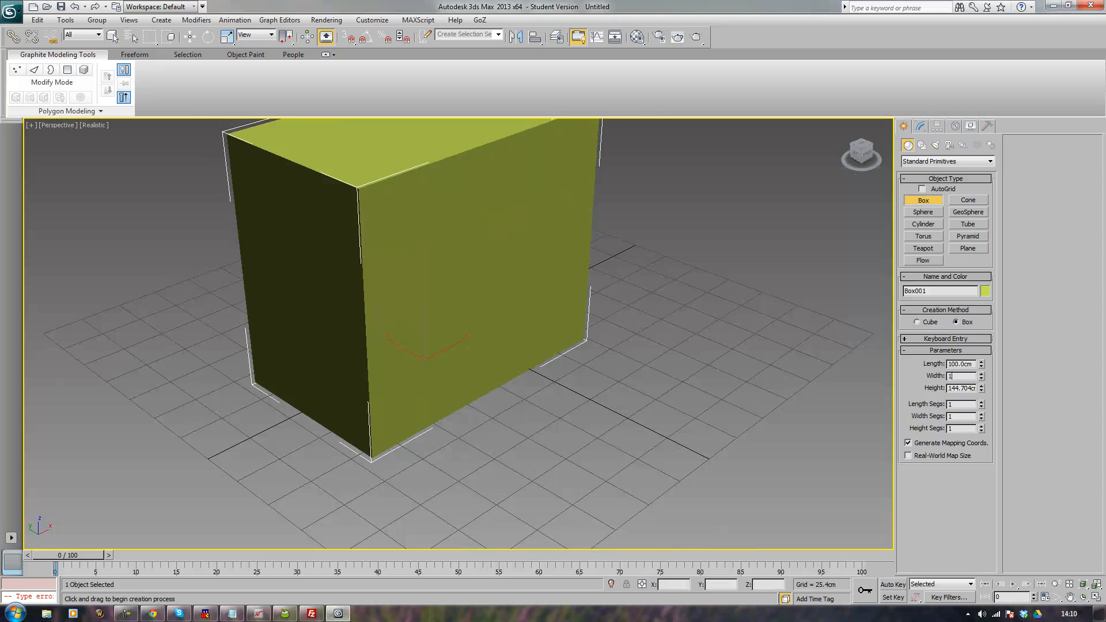
{"action": "type", "text": "100"}
{"action": "key", "text": "Tab"}
{"action": "type", "text": "100"}
{"action": "key", "text": "Tab"}
{"action": "middle_click_drag", "start_coordinate": [383, 323], "coordinate": [502, 359]}
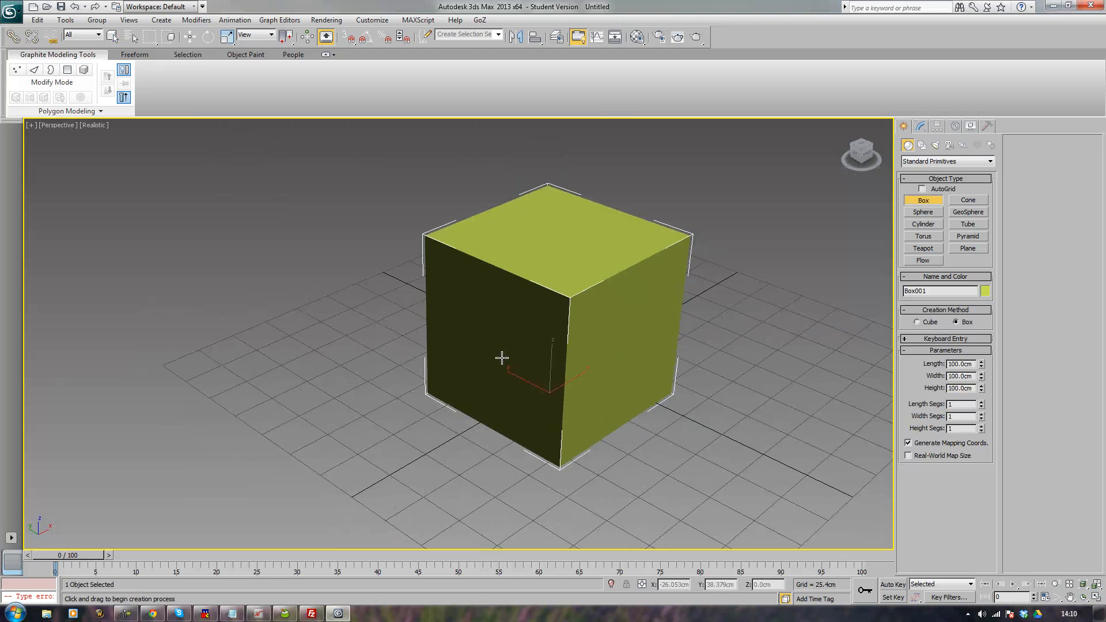
{"action": "right_click", "coordinate": [502, 360]}
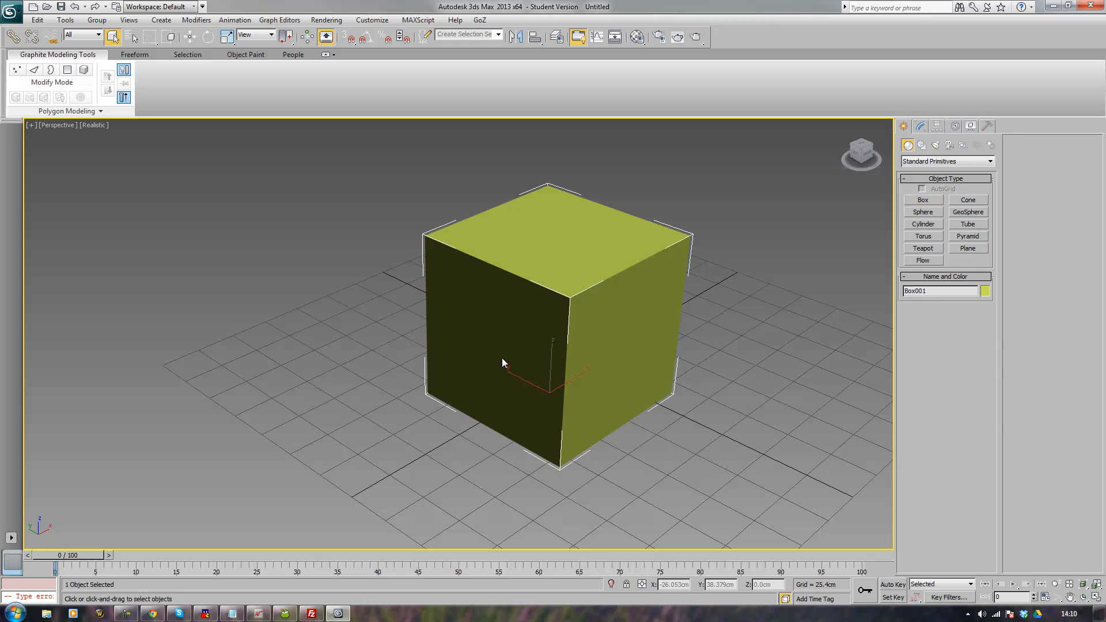
Step: Convert the box to an Editable Poly and assign the 01 - Default material to it
{"action": "right_click", "coordinate": [545, 385]}
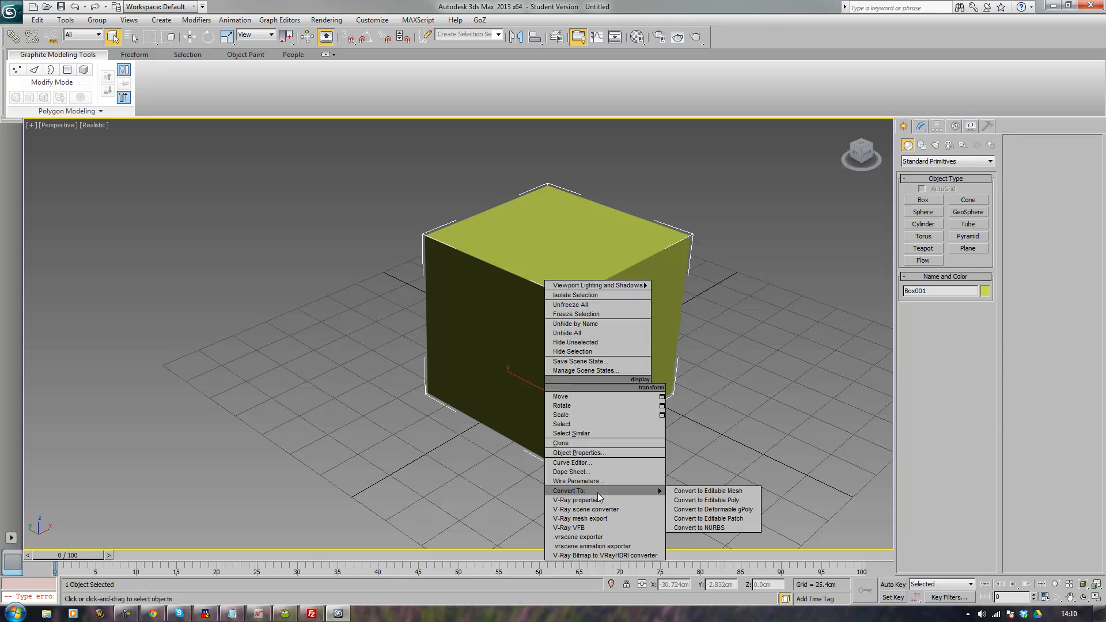
{"action": "left_click", "coordinate": [704, 496]}
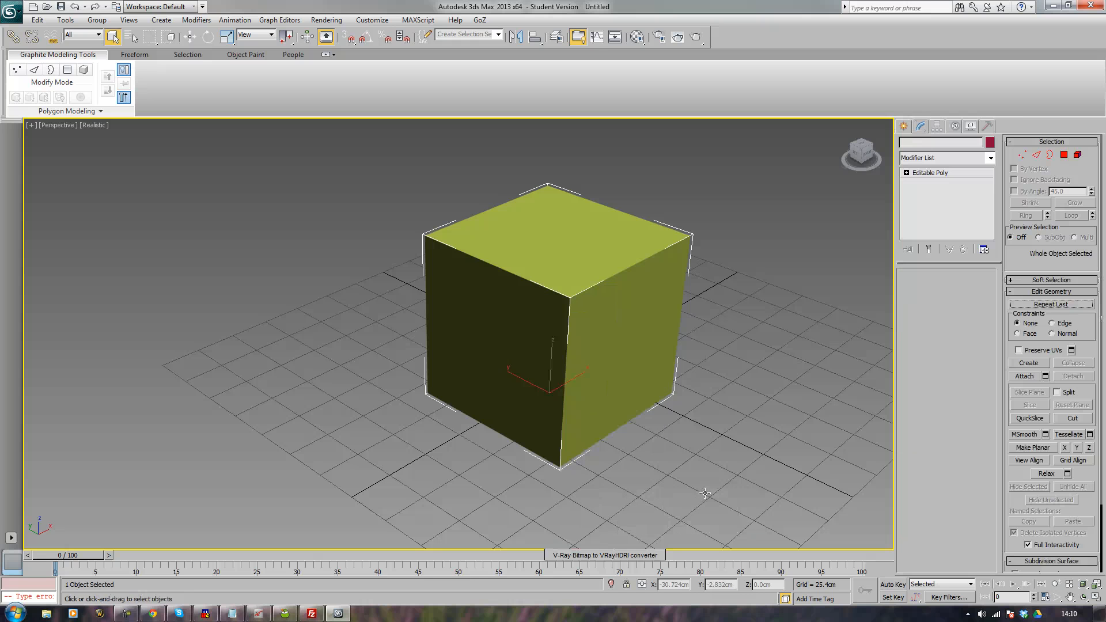
{"action": "key", "text": "m"}
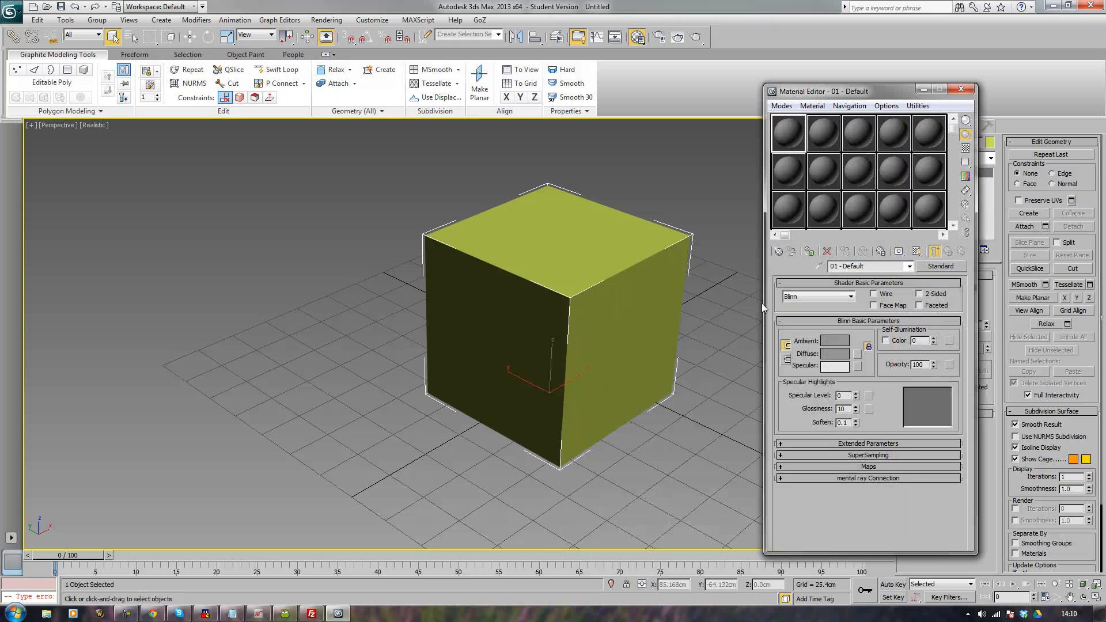
{"action": "left_click_drag", "start_coordinate": [797, 143], "coordinate": [623, 278]}
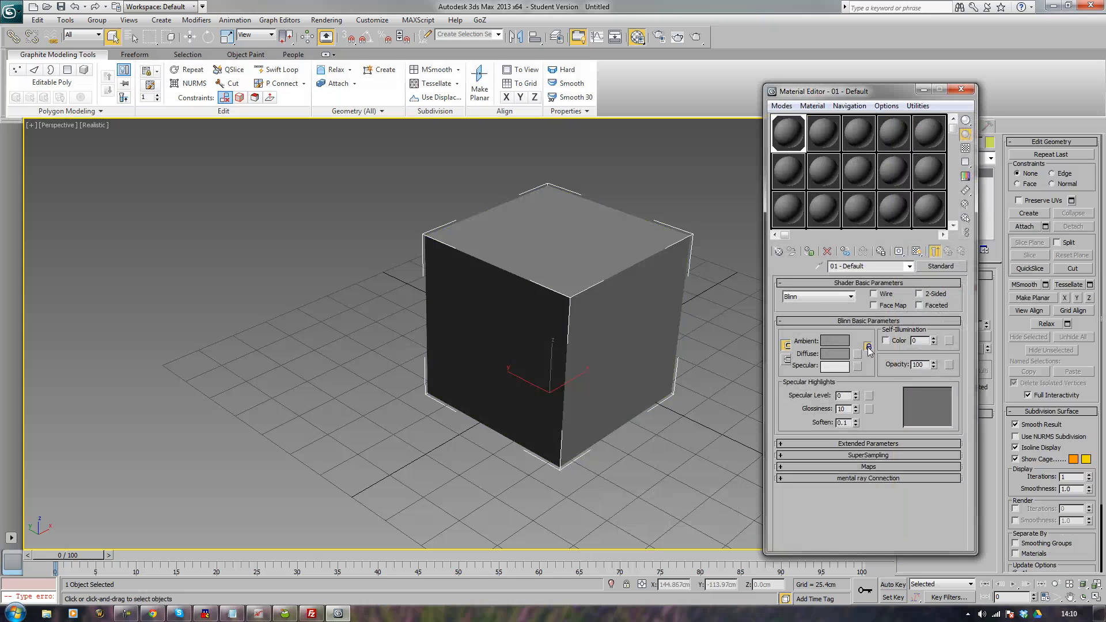
Step: Load diffuse.psd from the desktop's tests folder as the material's diffuse bitmap, using collapsed layers
{"action": "left_click", "coordinate": [857, 354]}
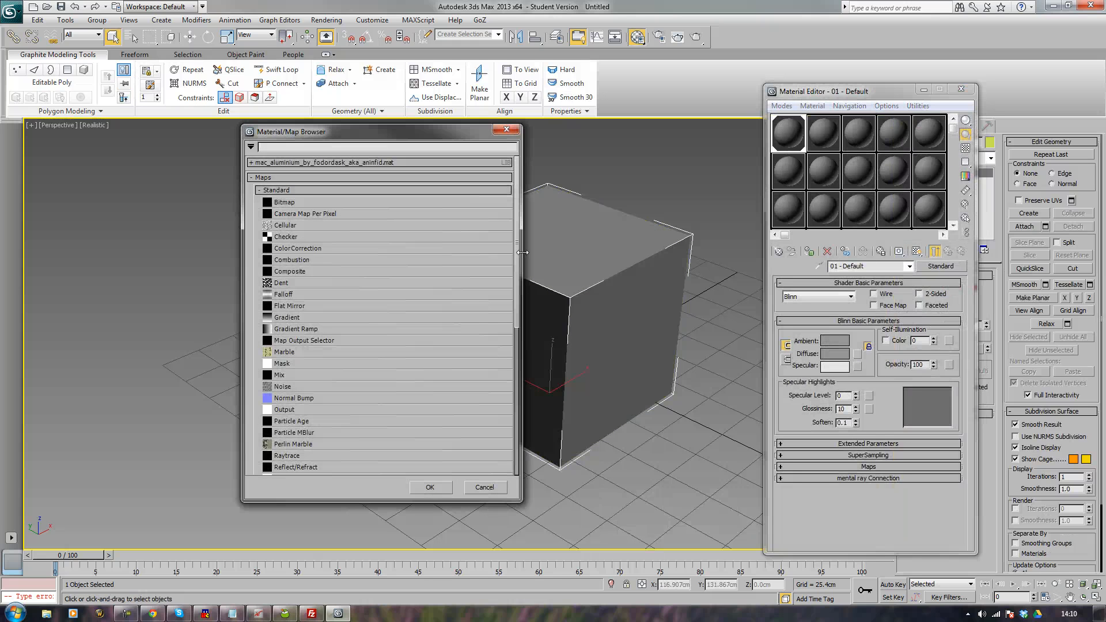
{"action": "double_click", "coordinate": [347, 202]}
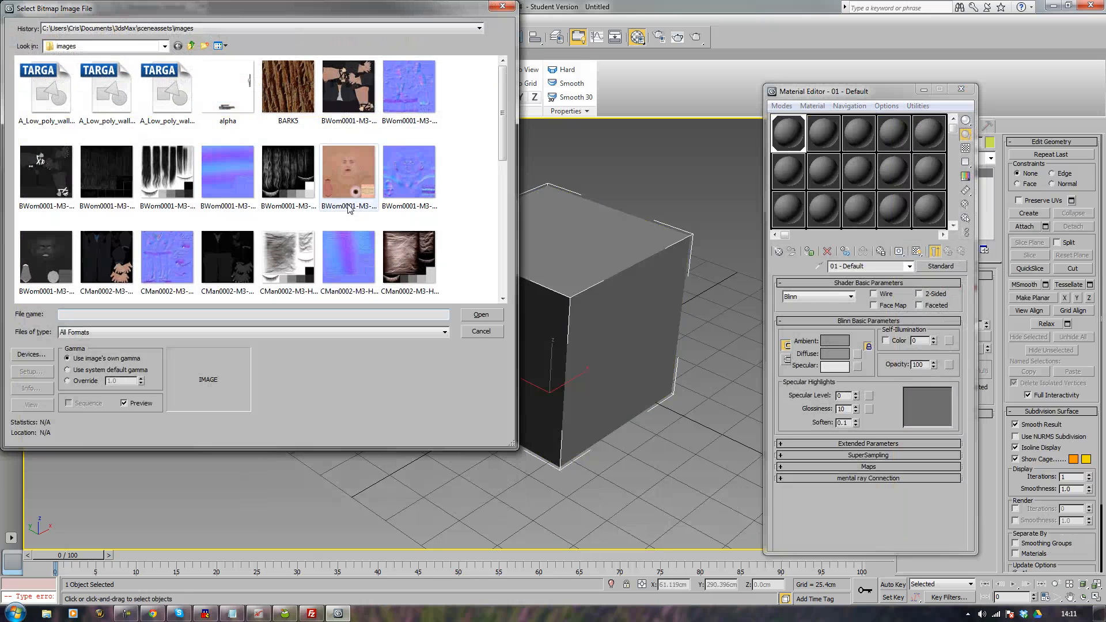
{"action": "left_click", "coordinate": [192, 46]}
{"action": "left_click", "coordinate": [192, 46]}
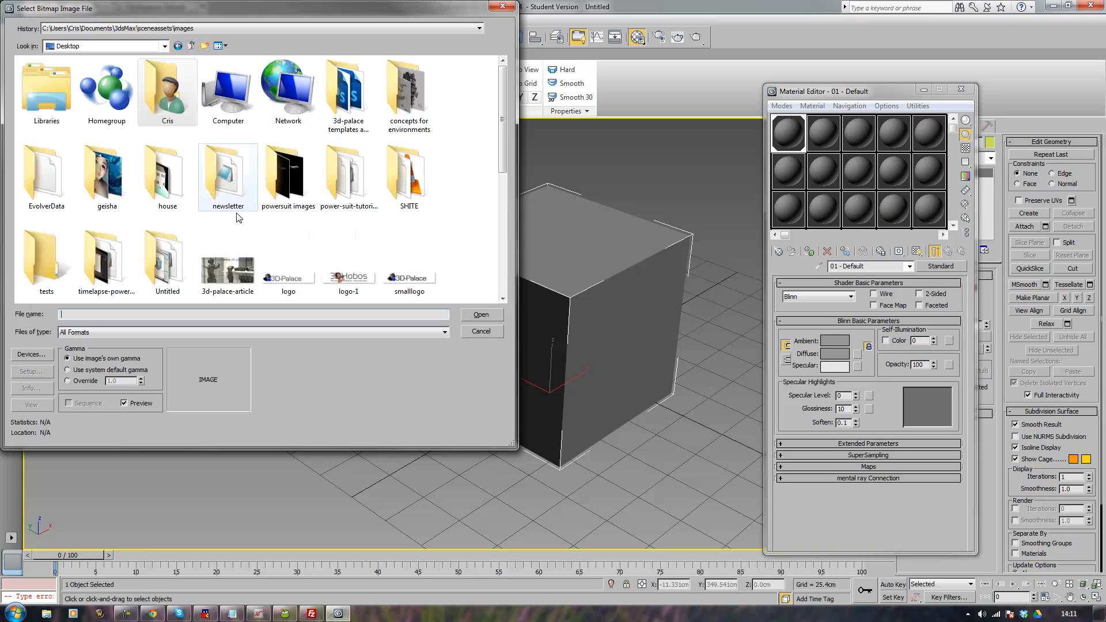
{"action": "double_click", "coordinate": [62, 268]}
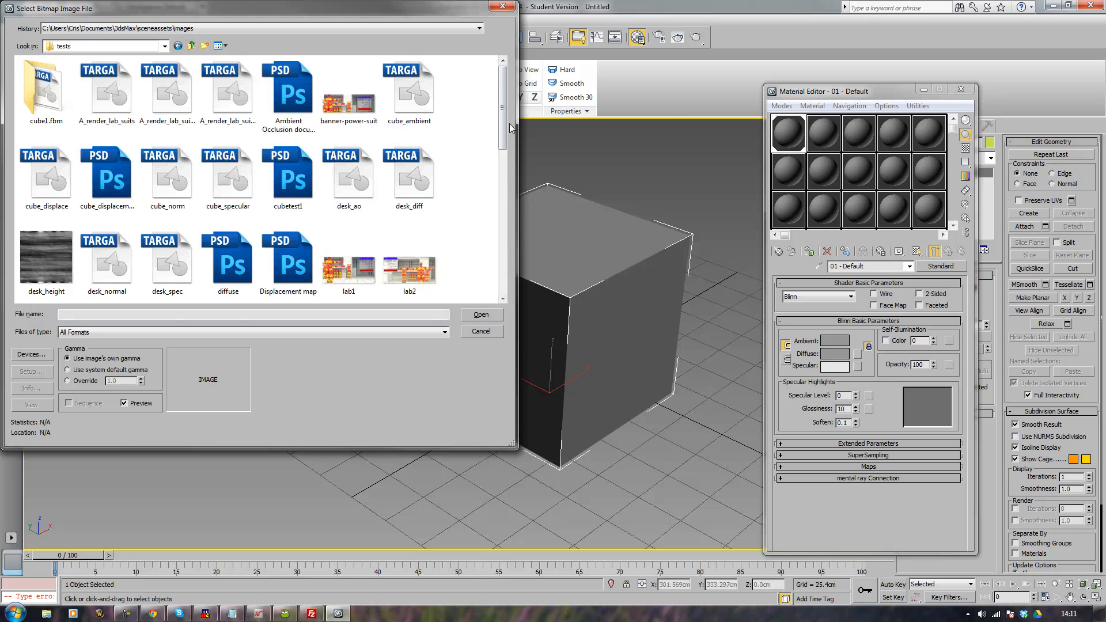
{"action": "left_click_drag", "start_coordinate": [505, 130], "coordinate": [499, 187]}
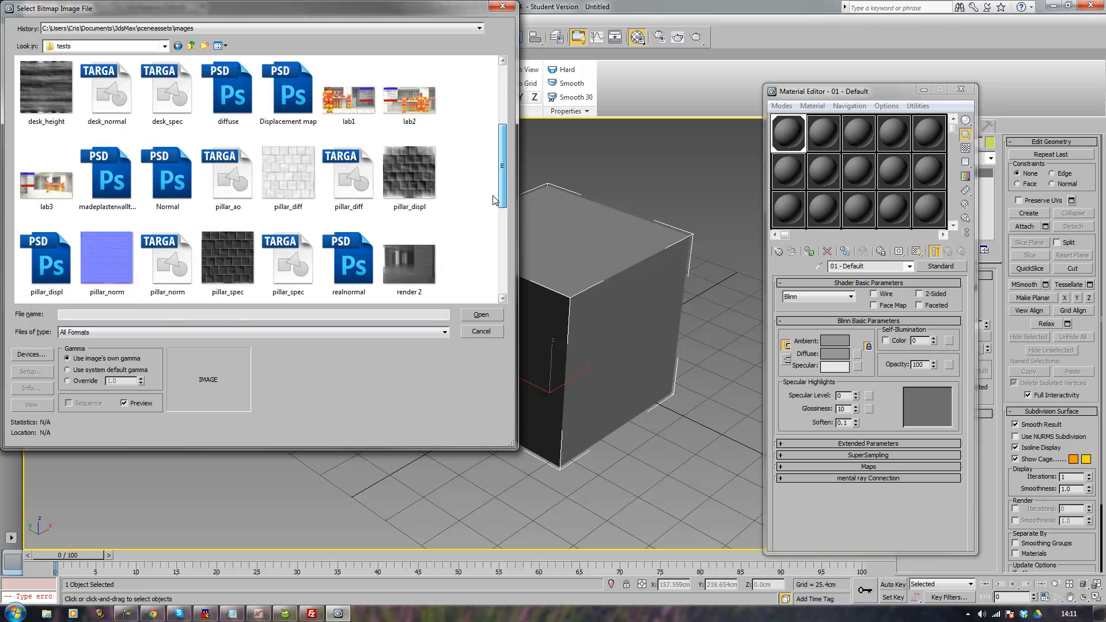
{"action": "scroll", "coordinate": [404, 184], "scroll_direction": "up", "scroll_amount": 2}
{"action": "left_click", "coordinate": [288, 172]}
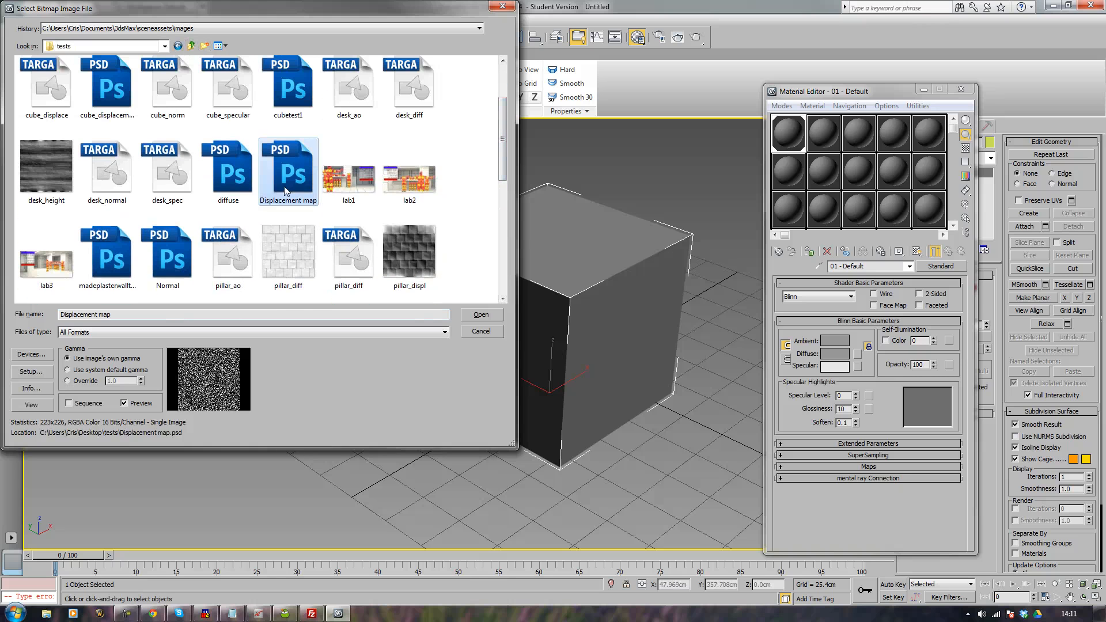
{"action": "left_click", "coordinate": [219, 174]}
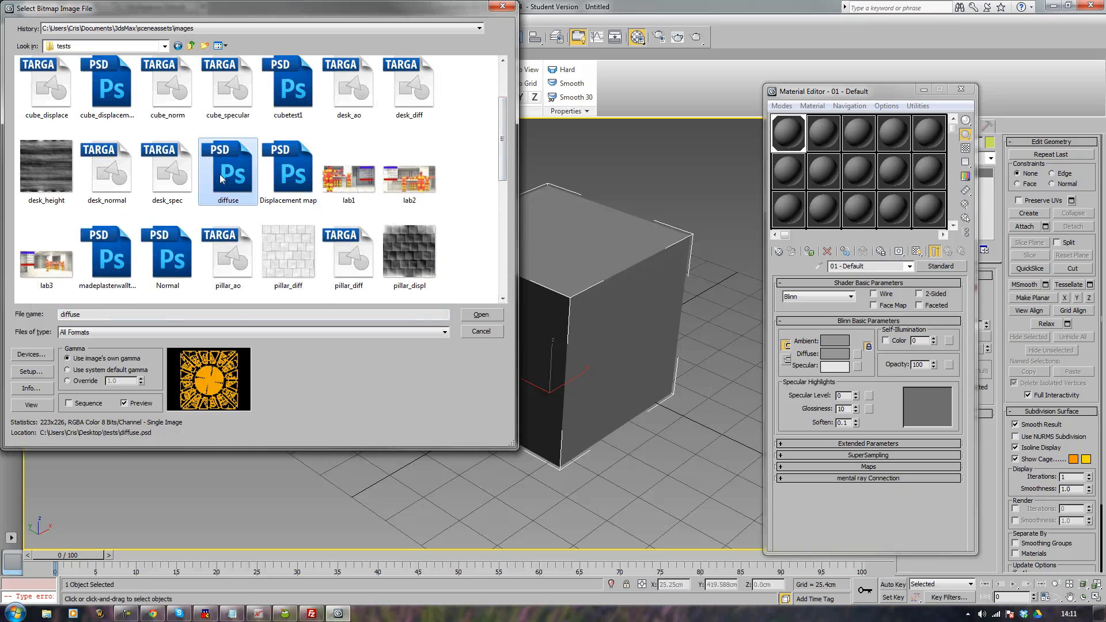
{"action": "left_click", "coordinate": [476, 317]}
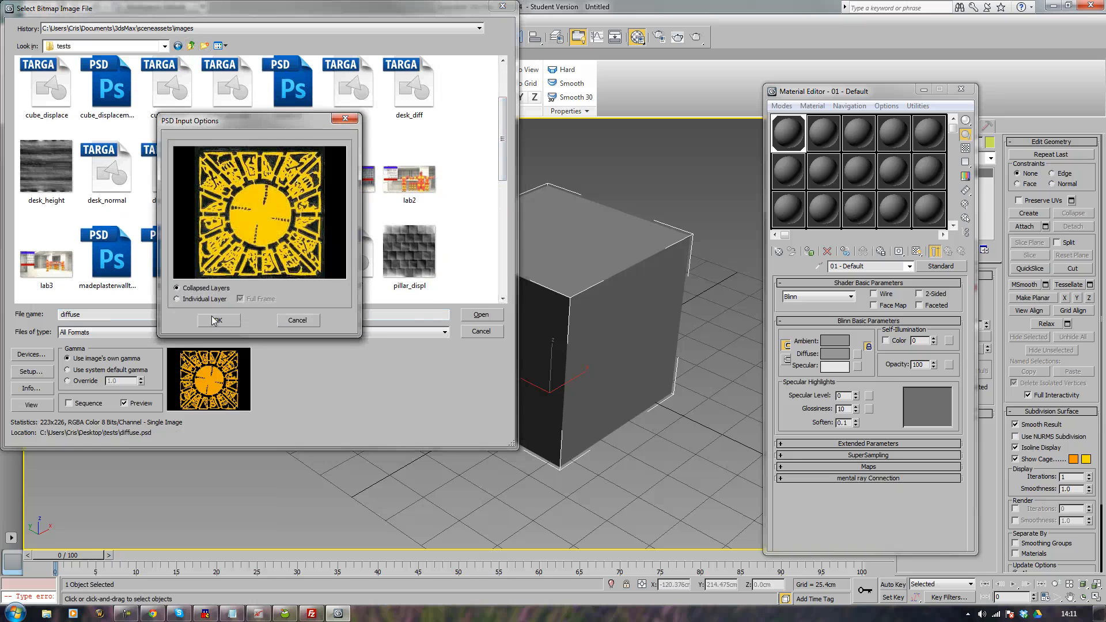
{"action": "left_click", "coordinate": [216, 321]}
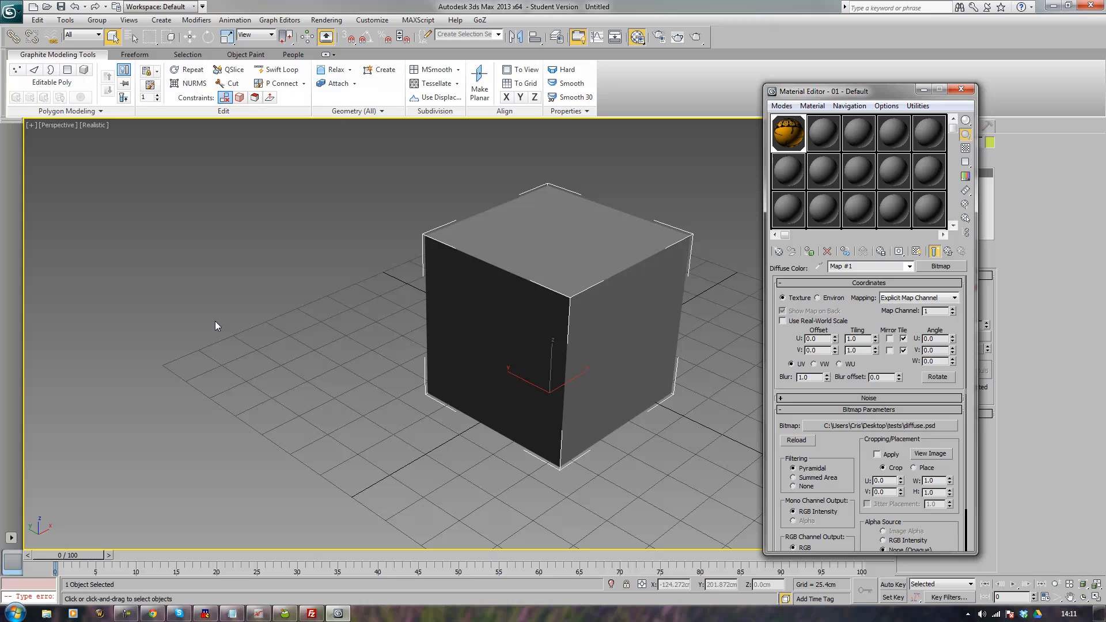
Step: Show the diffuse map on the box in the viewport and test-render the perspective view
{"action": "left_click", "coordinate": [917, 252]}
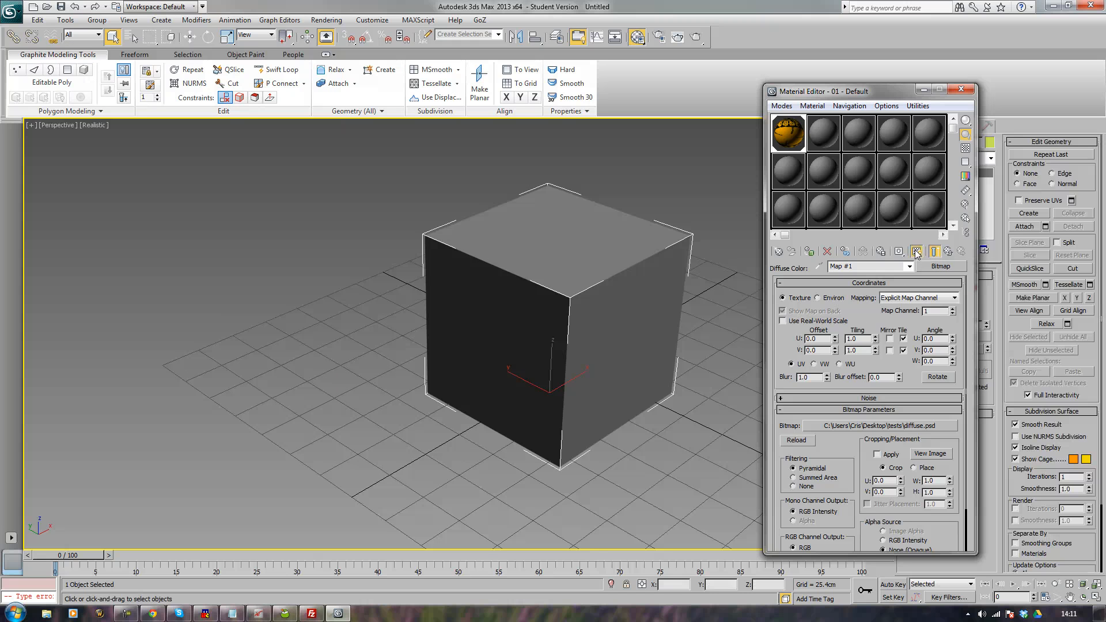
{"action": "middle_click_drag", "start_coordinate": [604, 266], "coordinate": [581, 282]}
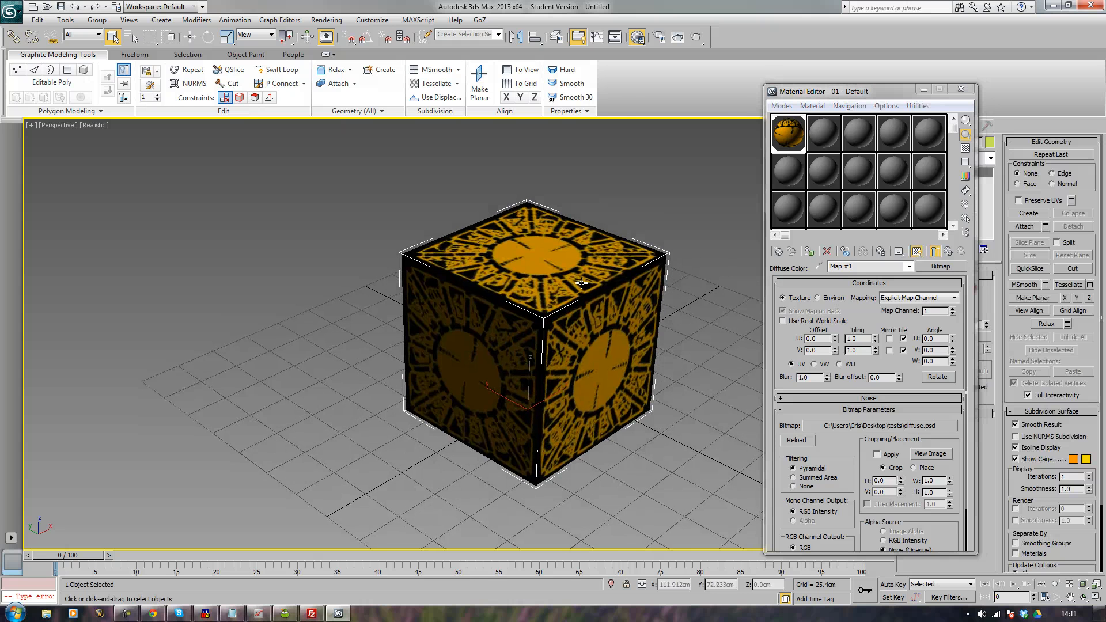
{"action": "key", "text": "shift+q"}
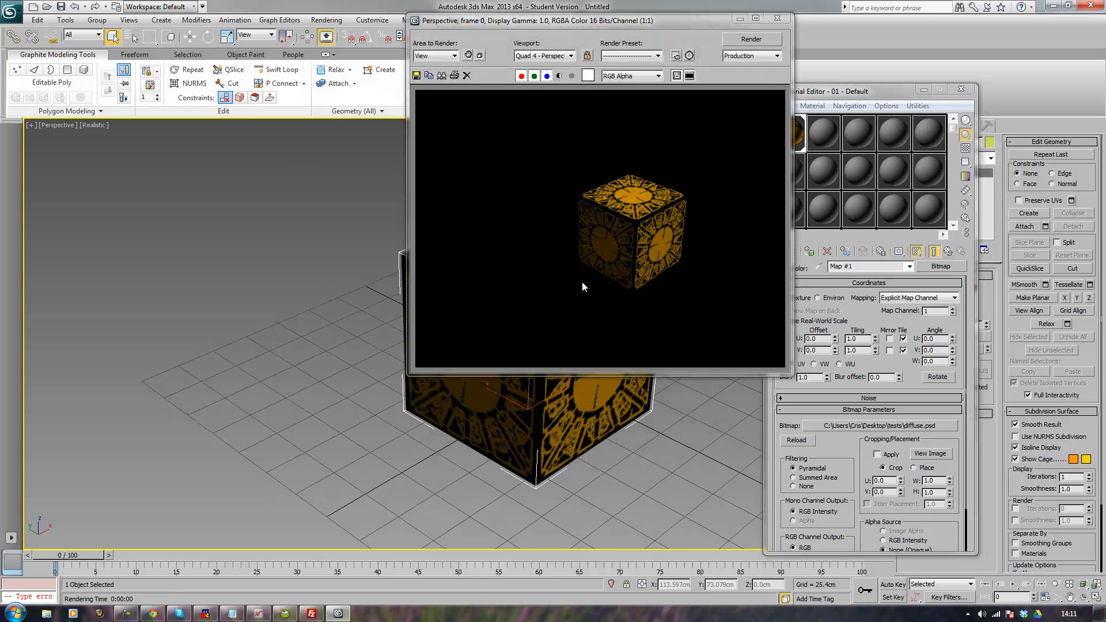
{"action": "left_click", "coordinate": [777, 19]}
Step: Open an enlarged preview of the material sample with a checkered background and arrange it beside the box
{"action": "left_click_drag", "start_coordinate": [896, 96], "coordinate": [950, 96]}
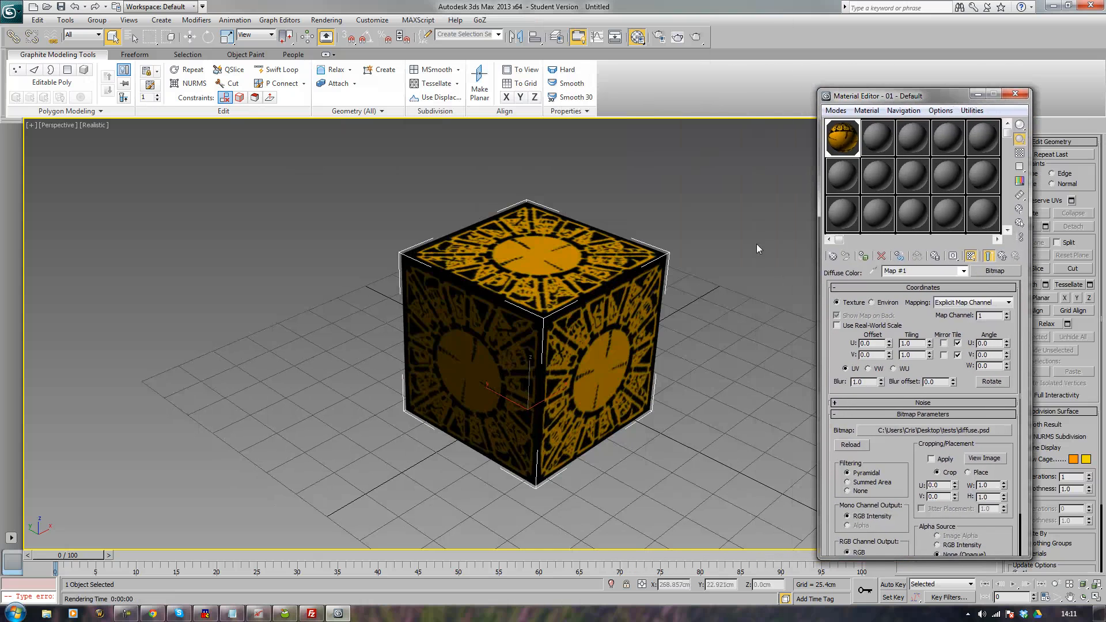
{"action": "double_click", "coordinate": [855, 148]}
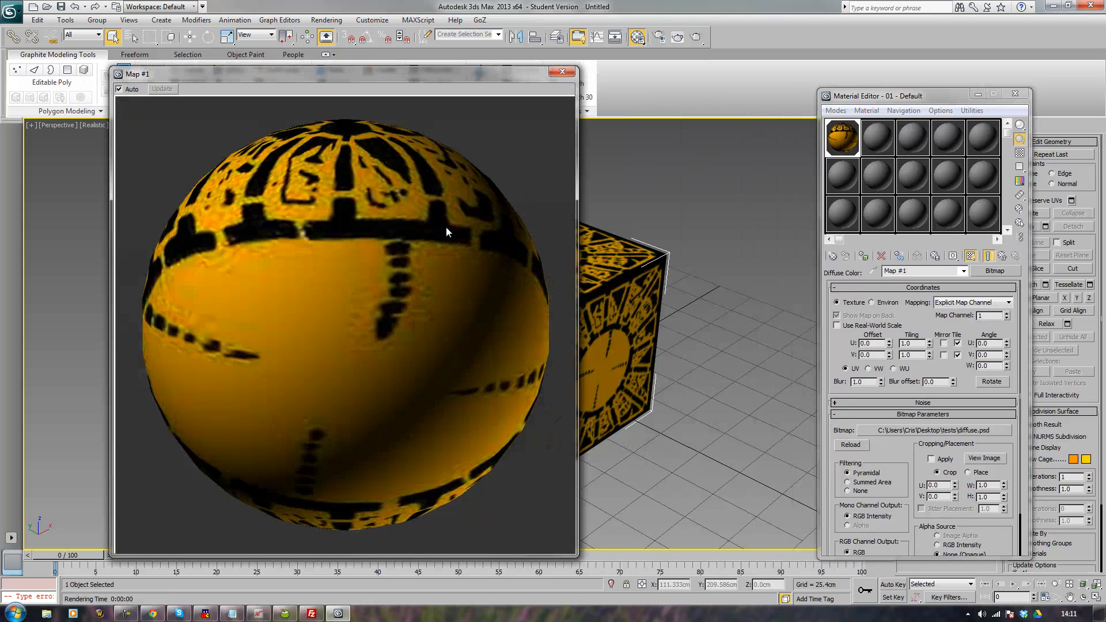
{"action": "left_click", "coordinate": [1020, 153]}
{"action": "left_click_drag", "start_coordinate": [512, 76], "coordinate": [441, 60]}
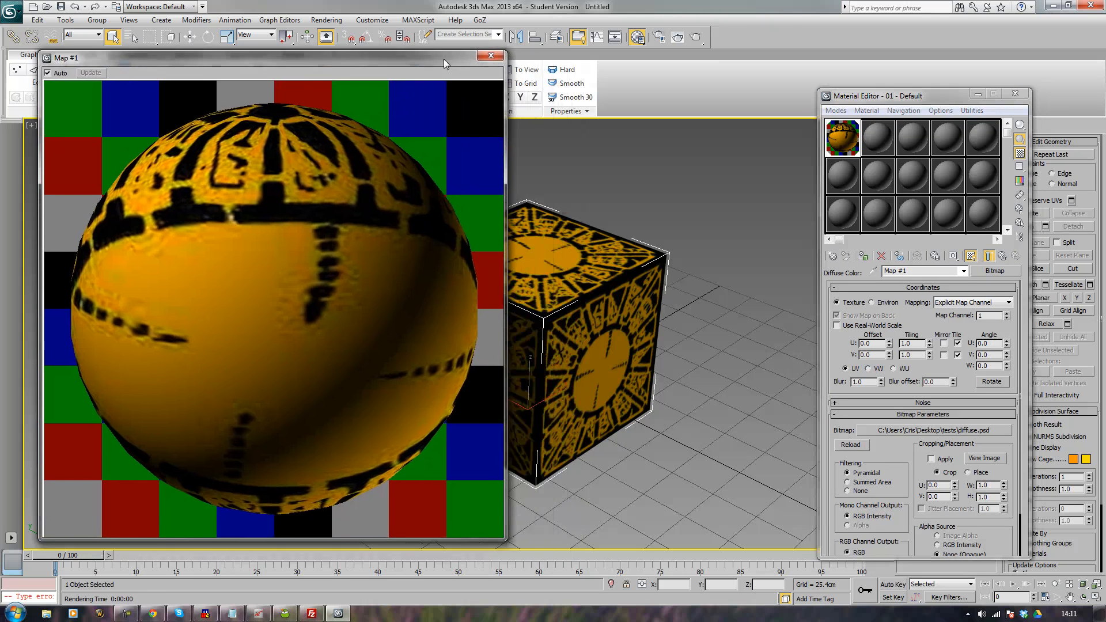
{"action": "middle_click_drag", "start_coordinate": [665, 258], "coordinate": [793, 260]}
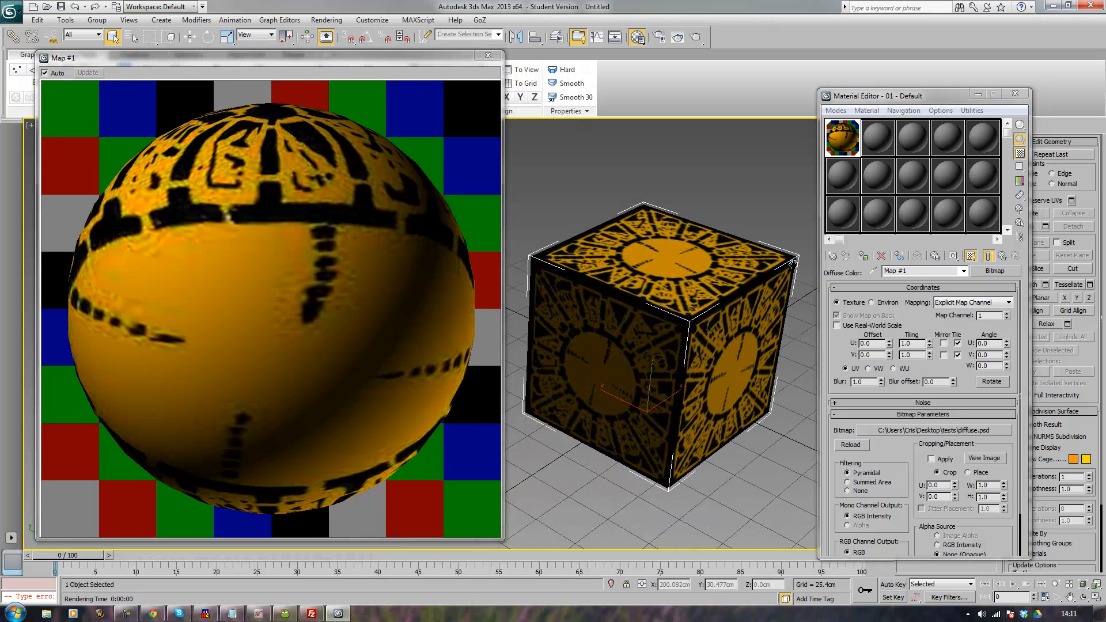
Step: Return to the parent material and set its Specular Level to 75
{"action": "left_click", "coordinate": [1002, 256]}
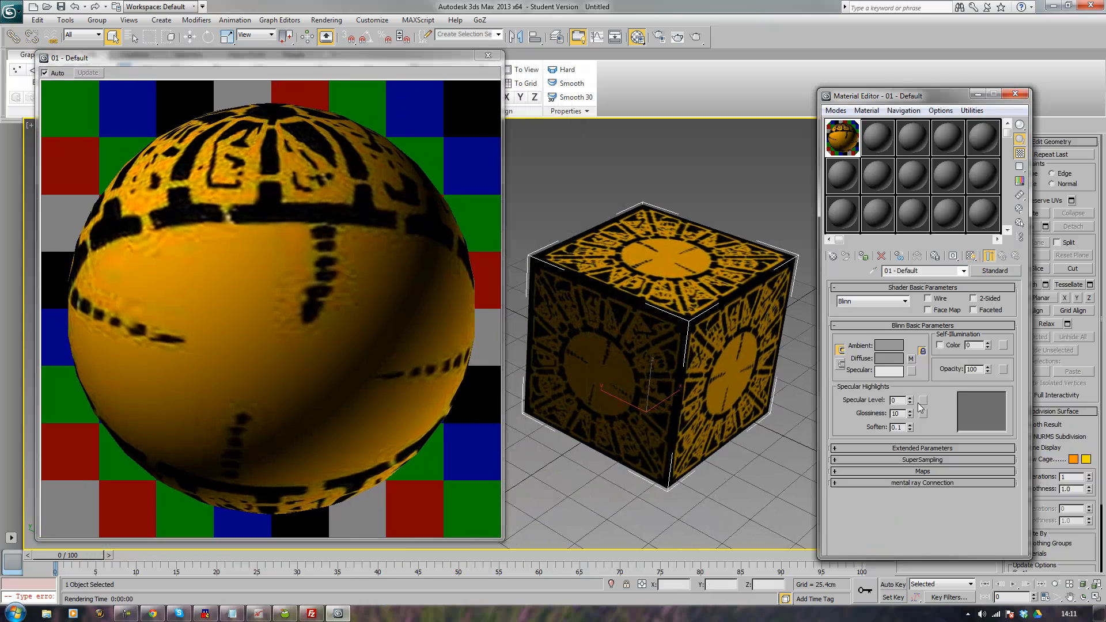
{"action": "left_click_drag", "start_coordinate": [910, 401], "coordinate": [919, 357]}
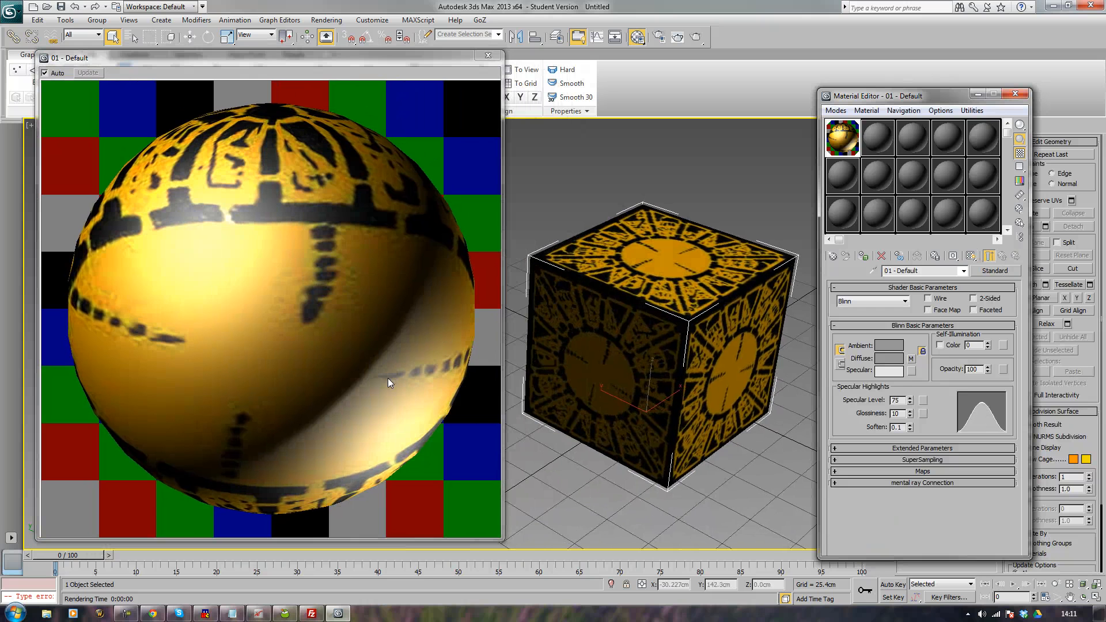
{"action": "left_click", "coordinate": [922, 399]}
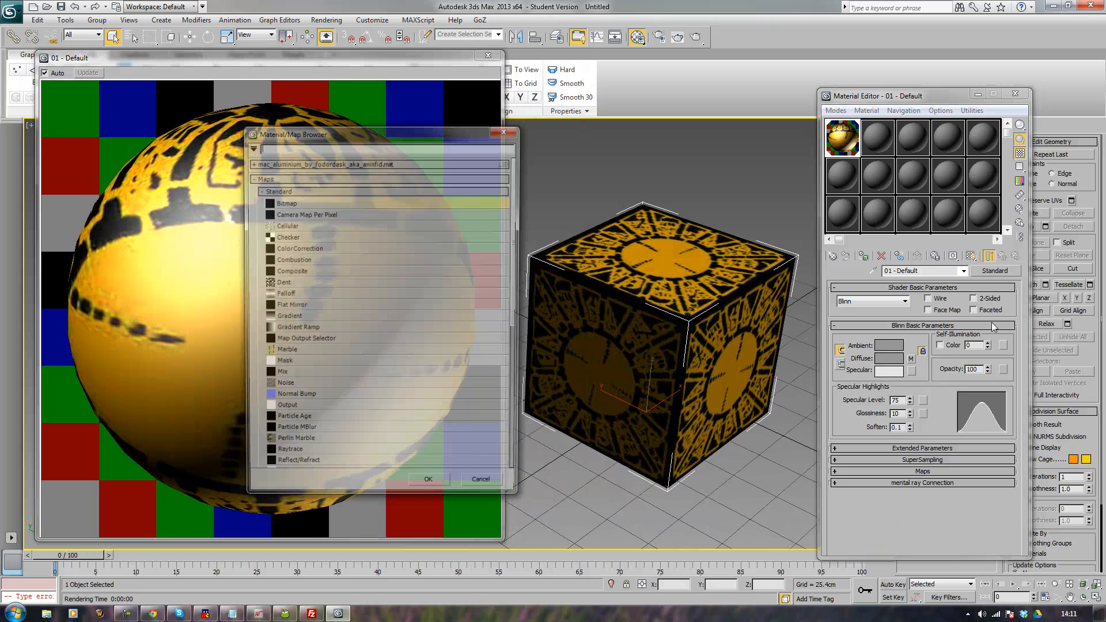
{"action": "left_click", "coordinate": [507, 131]}
Step: Expand the material's map list and choose a Bitmap for the Specular Level channel
{"action": "left_click", "coordinate": [859, 472]}
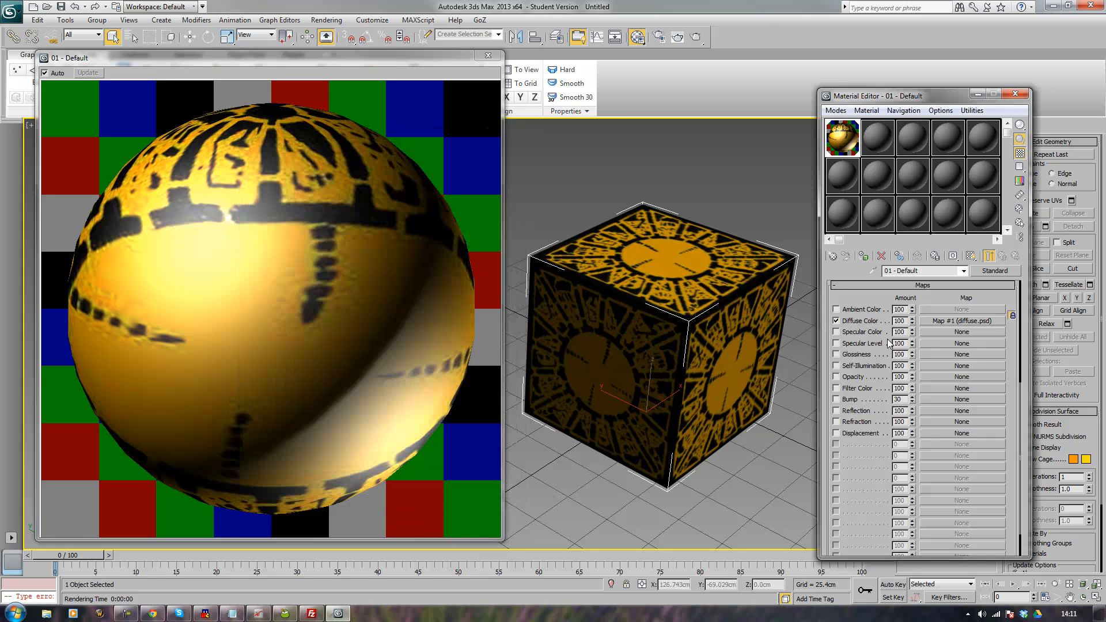
{"action": "left_click", "coordinate": [931, 344]}
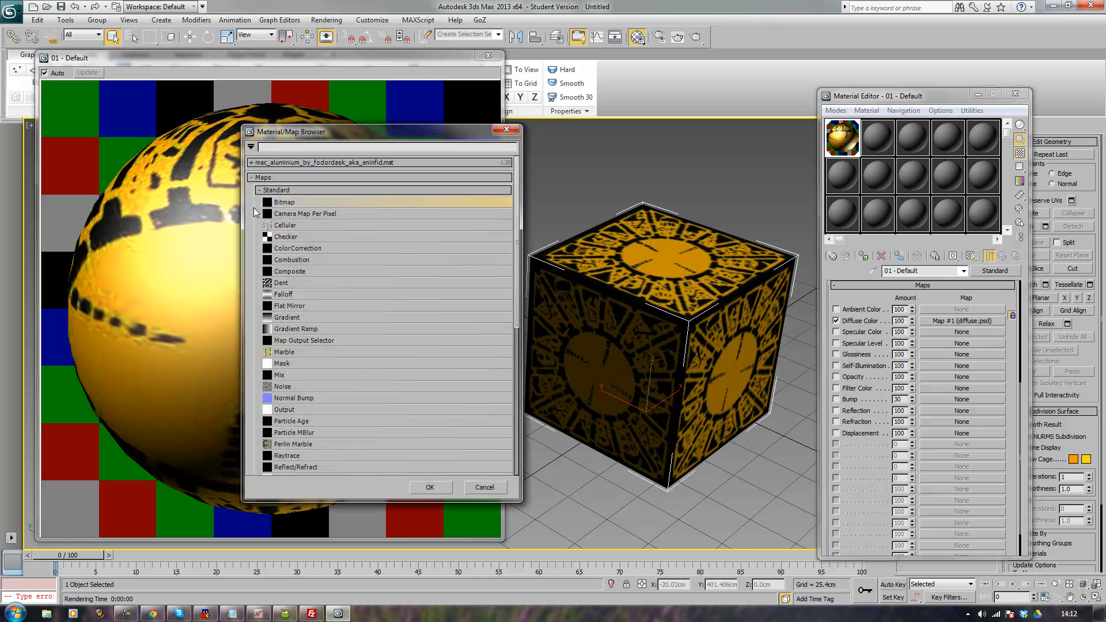
{"action": "double_click", "coordinate": [289, 203]}
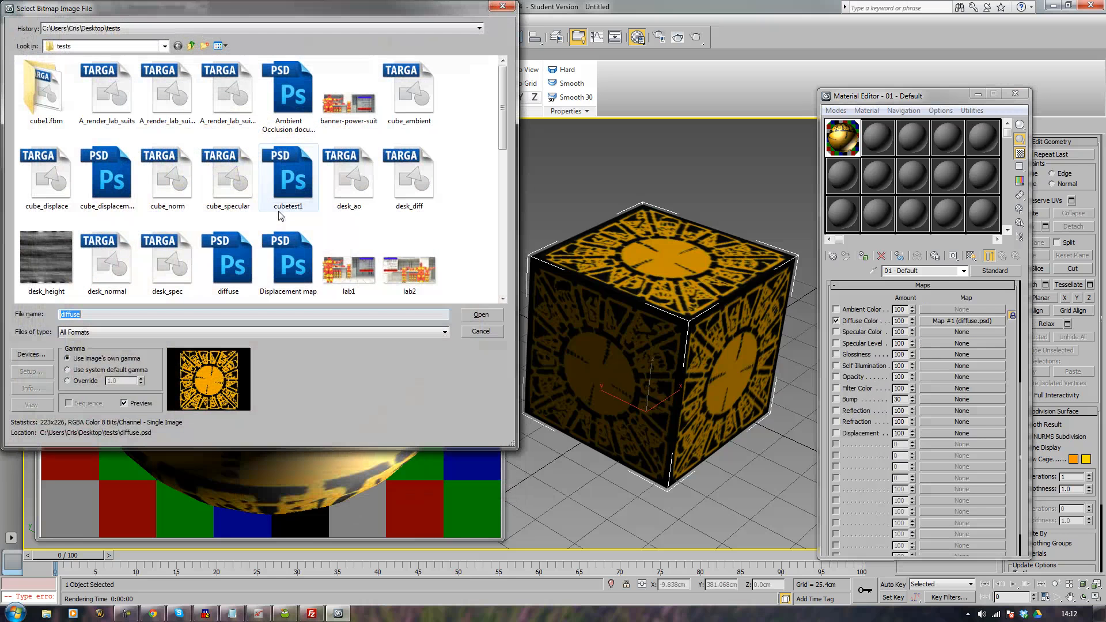
Step: List the files in the tests folder with details, sorted by date with the newest first
{"action": "left_click", "coordinate": [273, 257]}
{"action": "scroll", "coordinate": [273, 257], "scroll_direction": "down", "scroll_amount": 2}
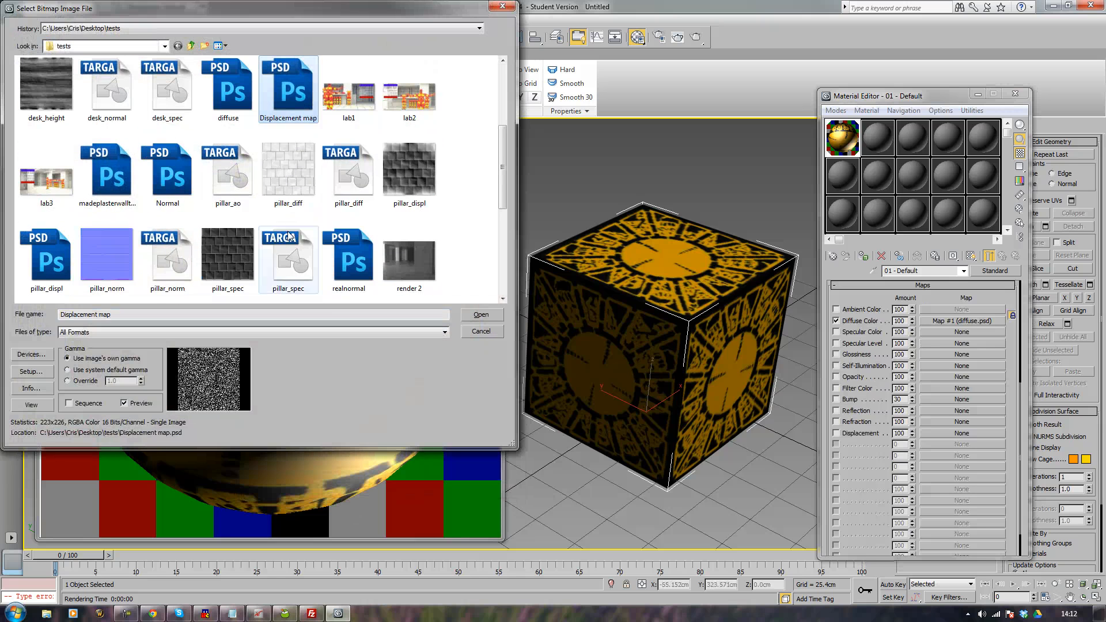
{"action": "left_click", "coordinate": [226, 46]}
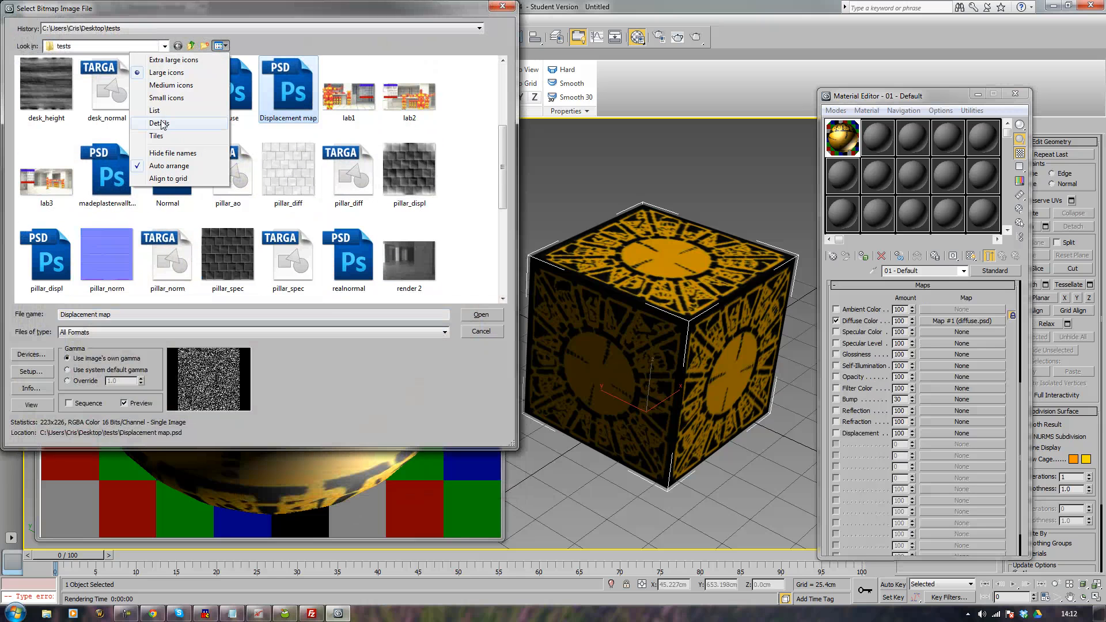
{"action": "left_click", "coordinate": [242, 72]}
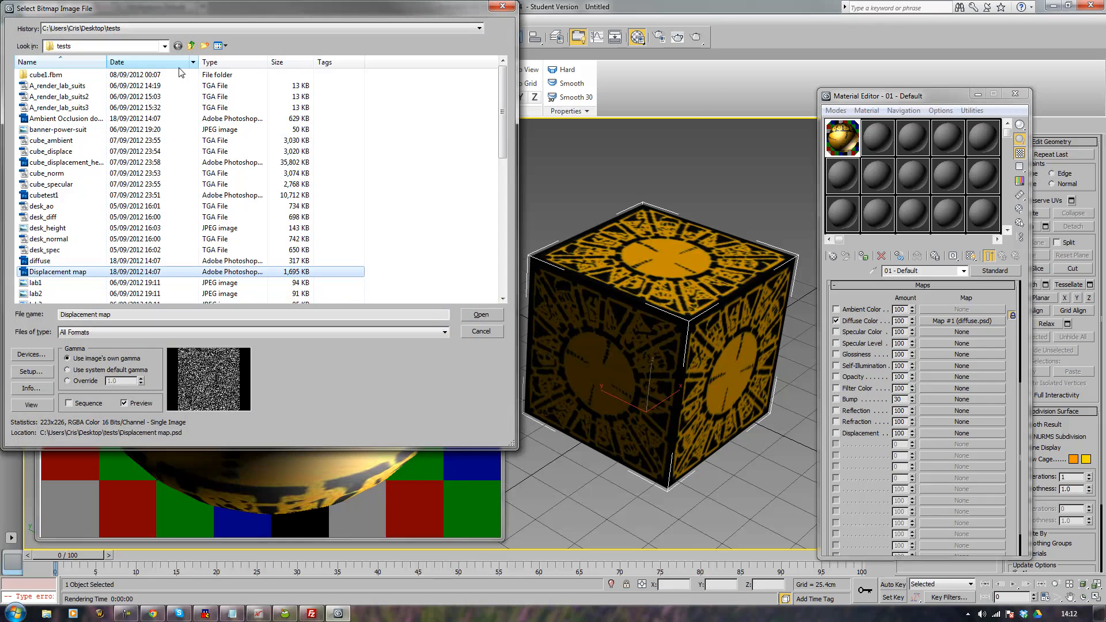
{"action": "left_click", "coordinate": [160, 63]}
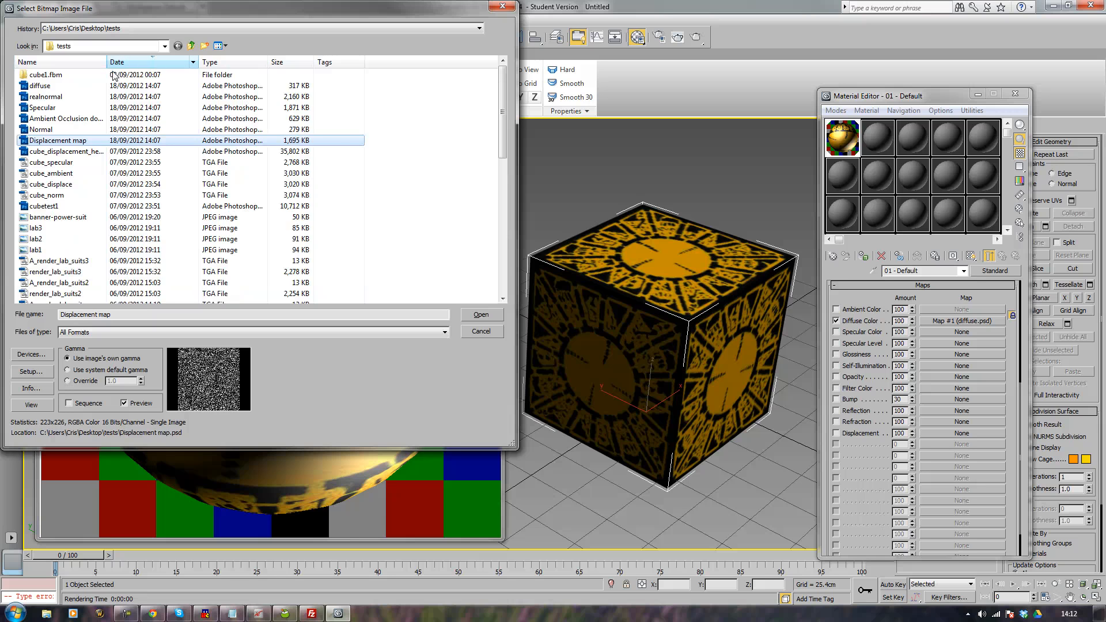
Step: Load Specular.psd as the specular level bitmap, using collapsed layers
{"action": "left_click", "coordinate": [150, 108]}
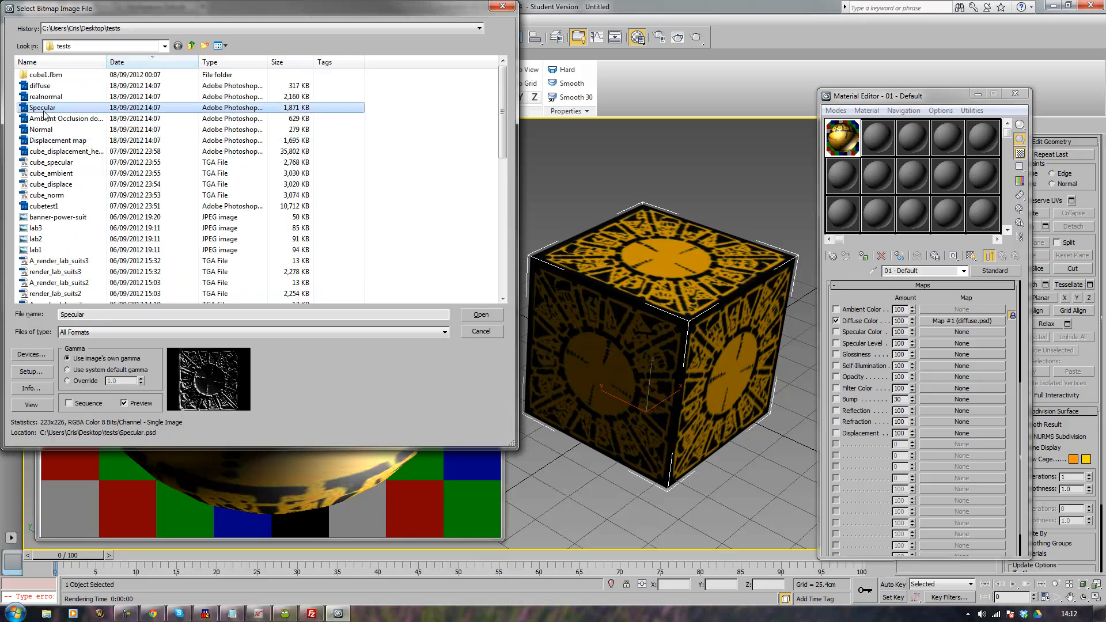
{"action": "left_click", "coordinate": [480, 315]}
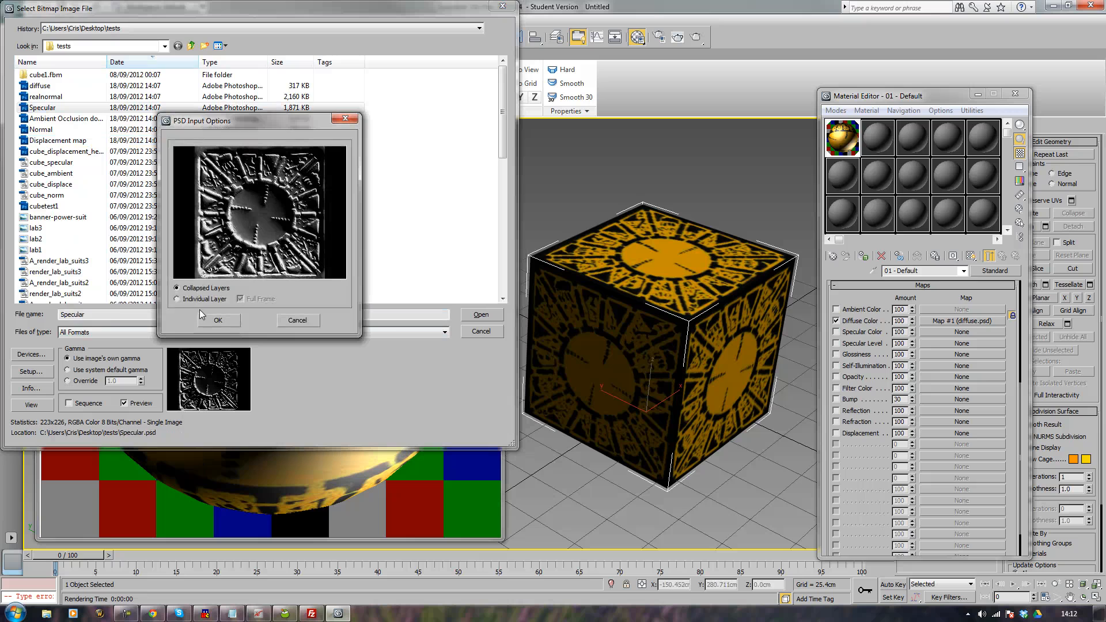
{"action": "left_click", "coordinate": [214, 321]}
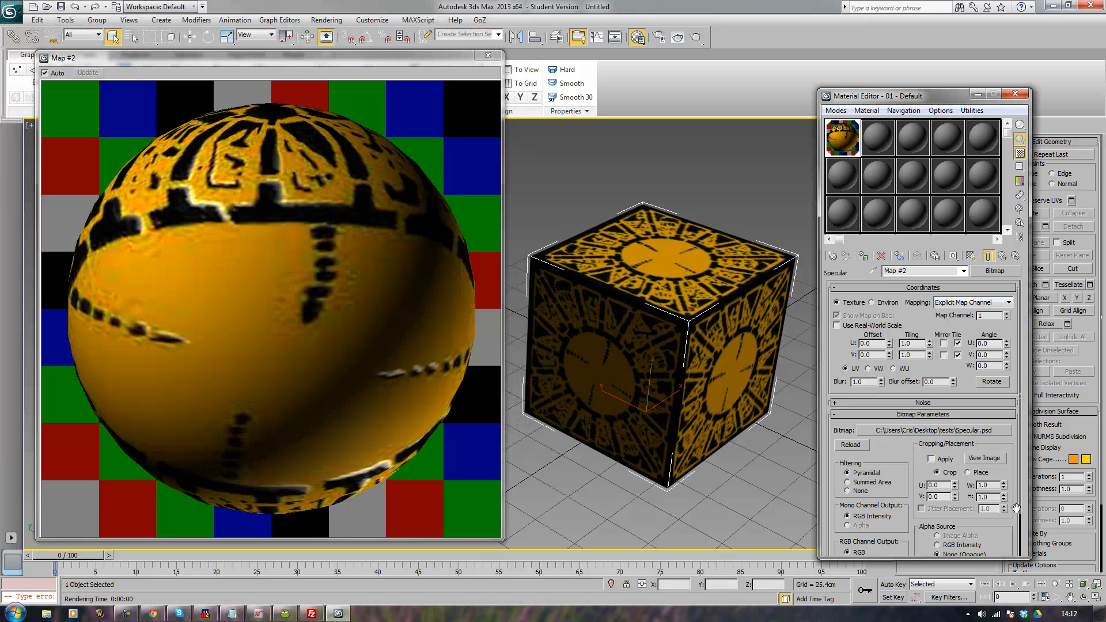
Step: Turn on Invert in the output settings of the specular level bitmap
{"action": "scroll", "coordinate": [1015, 509], "scroll_direction": "down", "scroll_amount": 3}
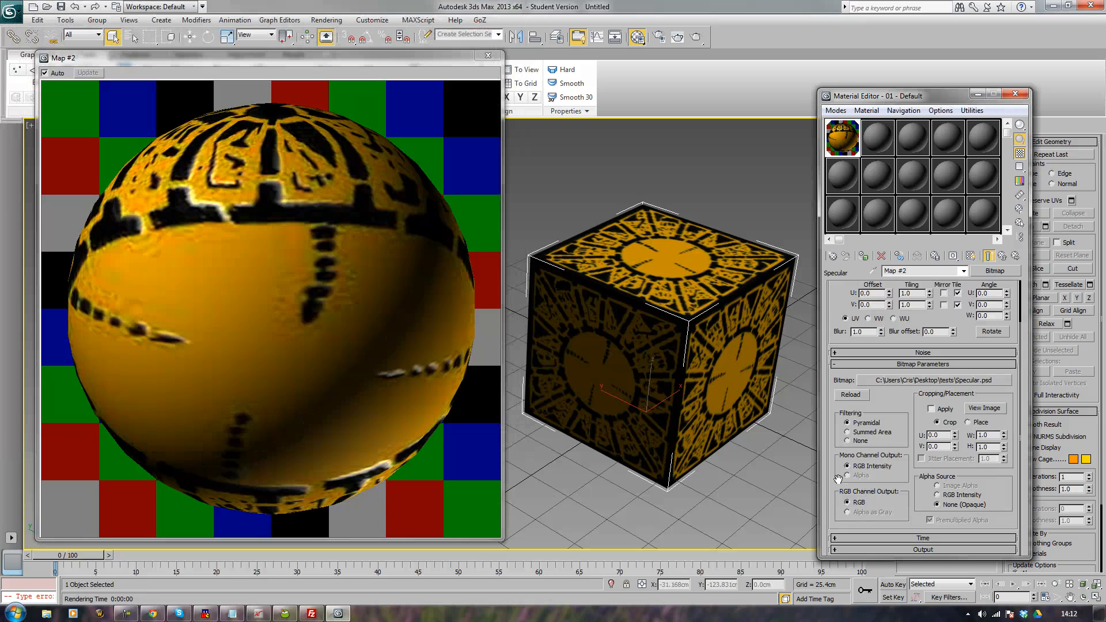
{"action": "left_click", "coordinate": [870, 549]}
{"action": "left_click", "coordinate": [839, 307]}
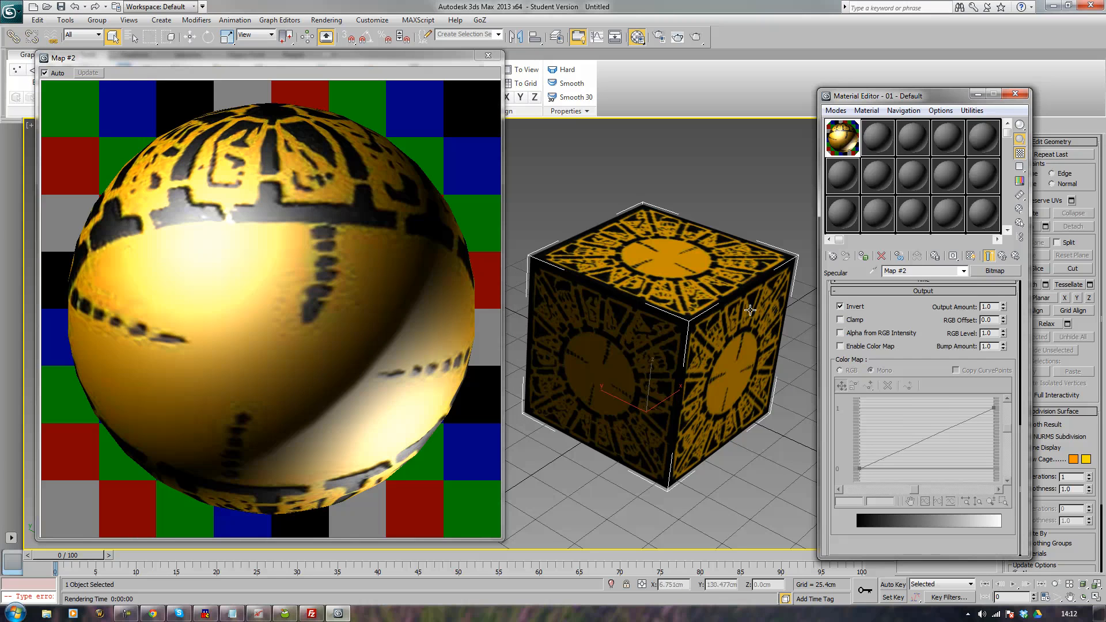
{"action": "left_click_drag", "start_coordinate": [1015, 303], "coordinate": [999, 617]}
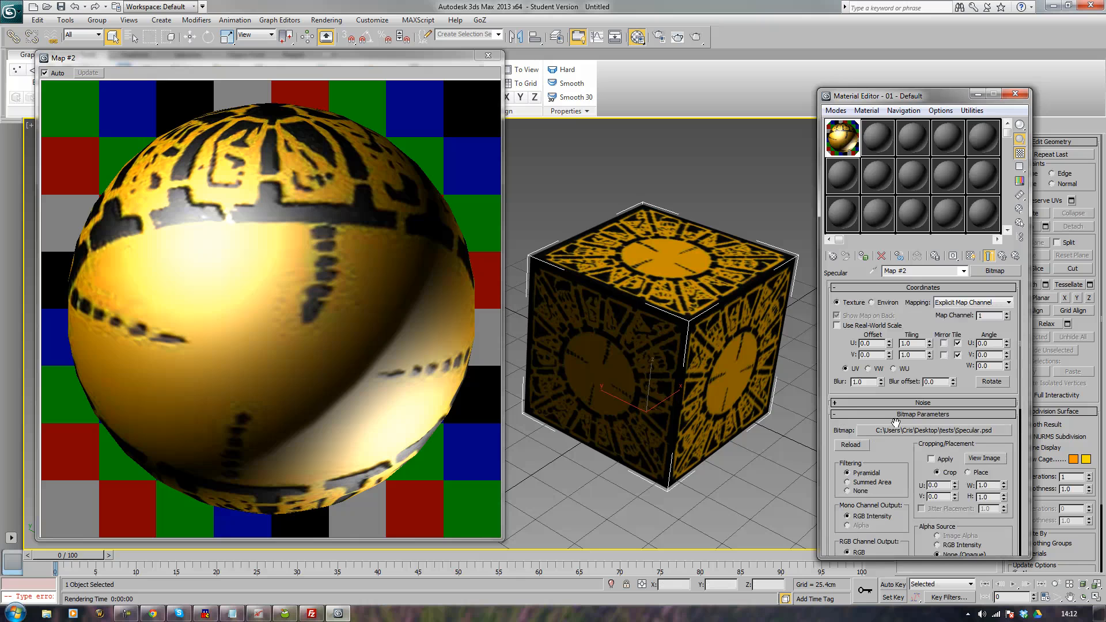
Step: Assign NVIDIA mental ray as the production renderer and close the render setup
{"action": "key", "text": "F10"}
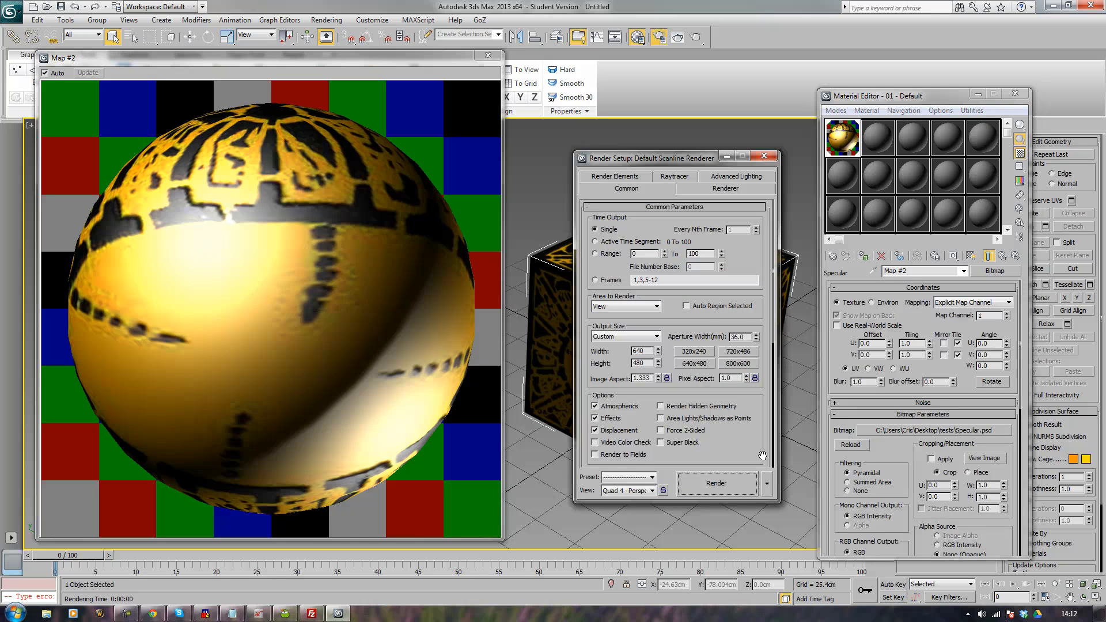
{"action": "left_click_drag", "start_coordinate": [761, 453], "coordinate": [737, 161]}
{"action": "left_click", "coordinate": [672, 461]}
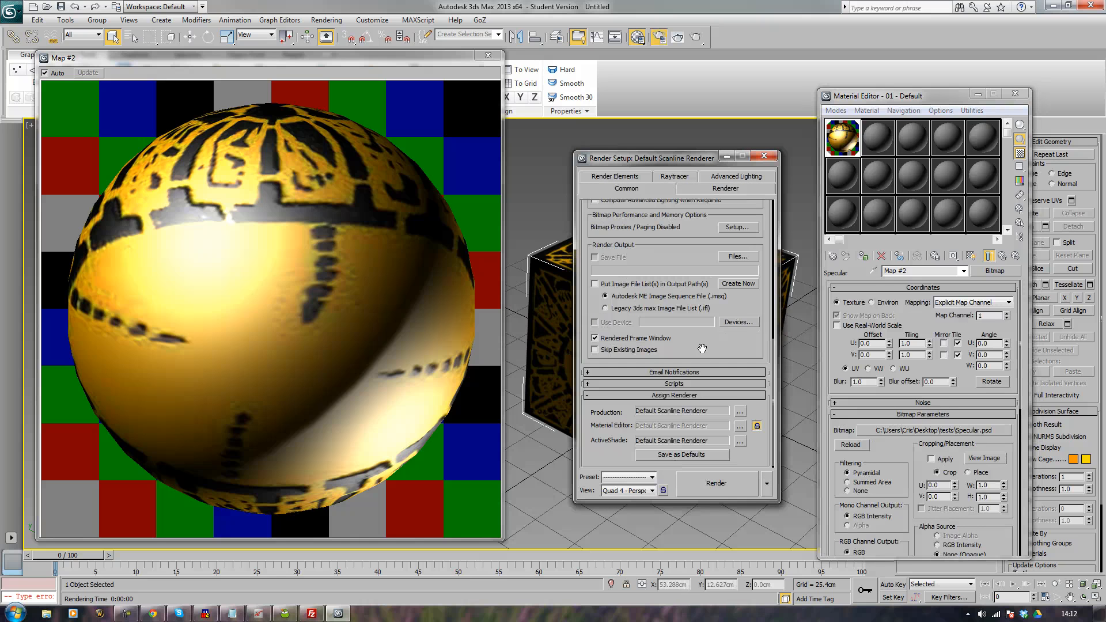
{"action": "left_click", "coordinate": [739, 411]}
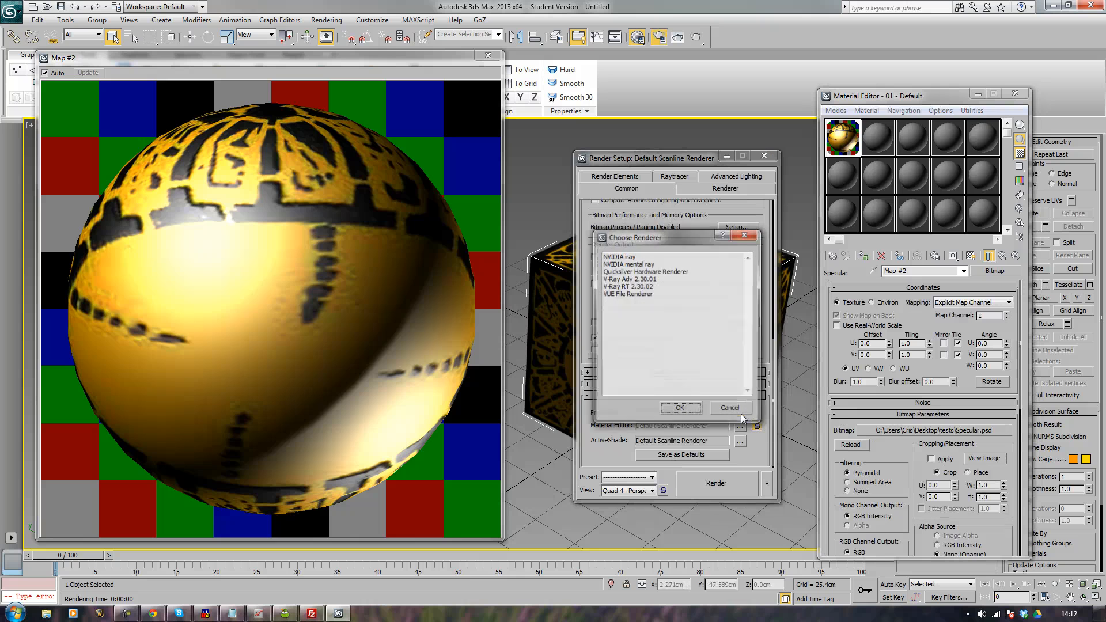
{"action": "double_click", "coordinate": [620, 264]}
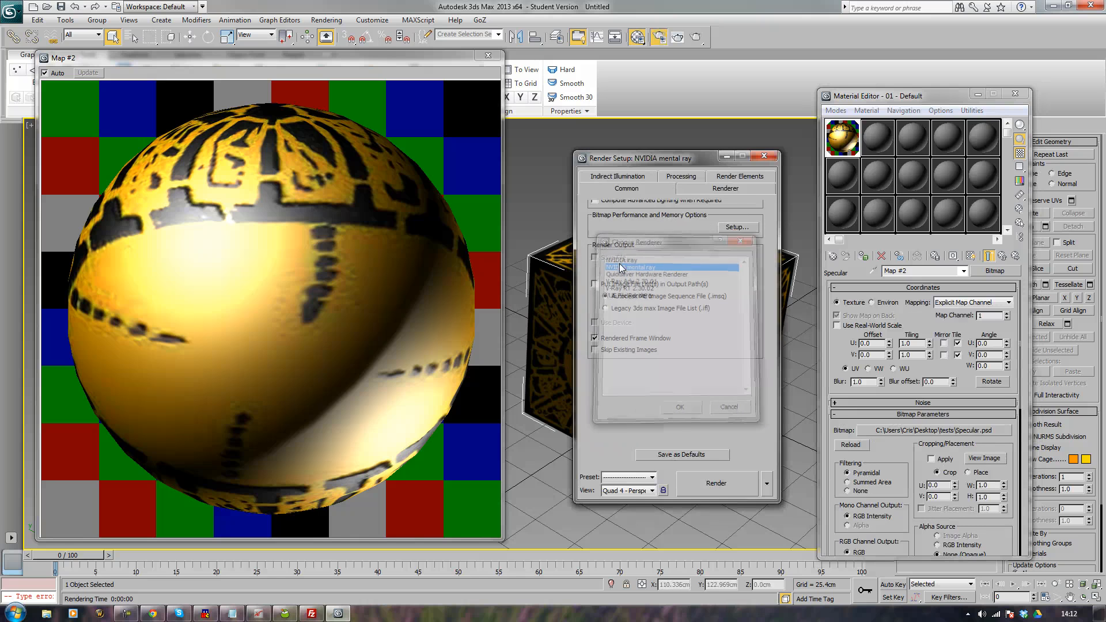
{"action": "left_click", "coordinate": [770, 158]}
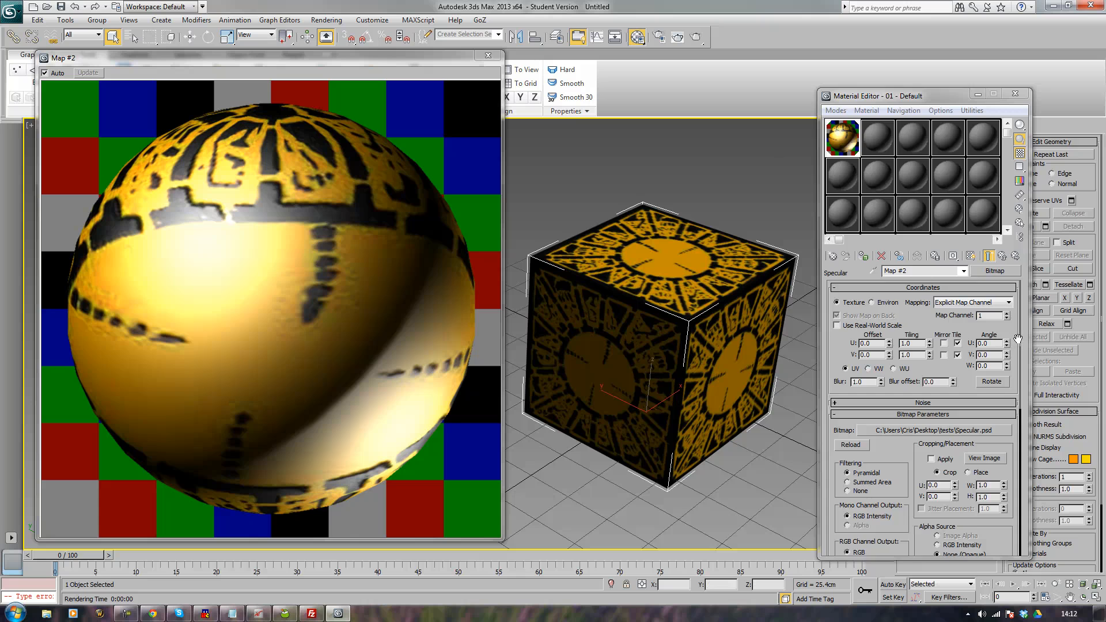
Step: Return to the parent material and choose a Bitmap for the Bump channel
{"action": "left_click_drag", "start_coordinate": [1015, 334], "coordinate": [965, 487]}
{"action": "left_click", "coordinate": [1002, 256]}
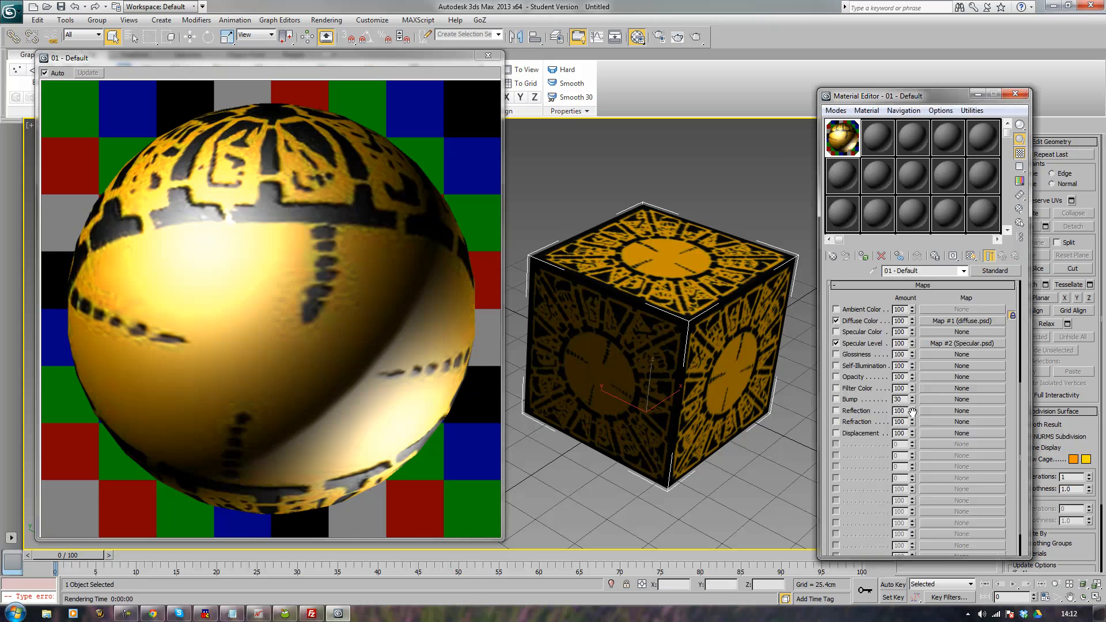
{"action": "left_click", "coordinate": [935, 398]}
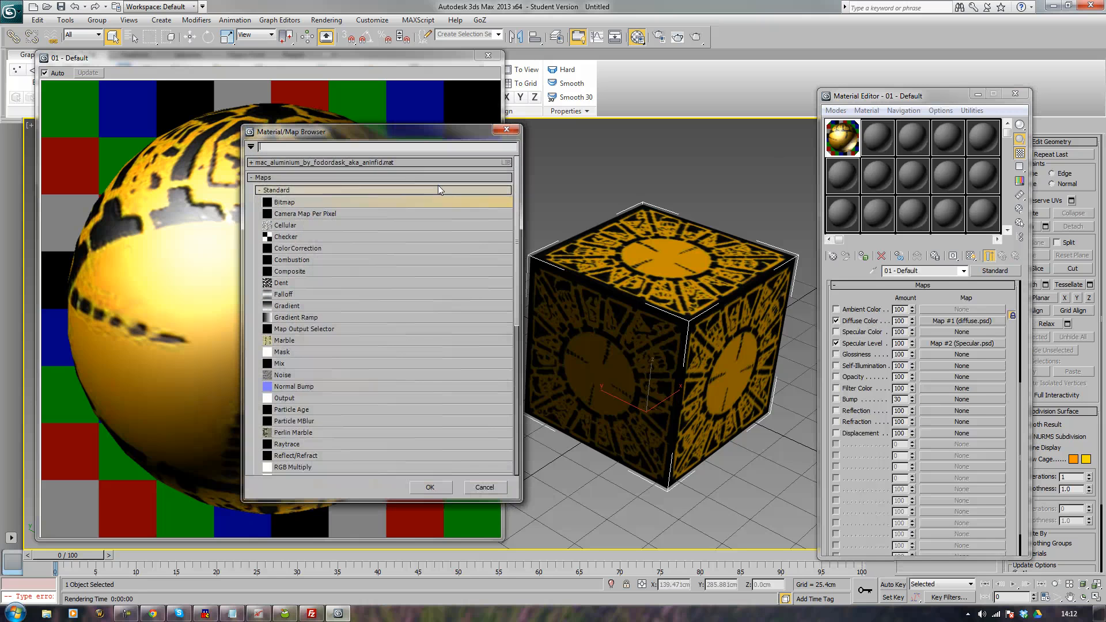
{"action": "double_click", "coordinate": [295, 204]}
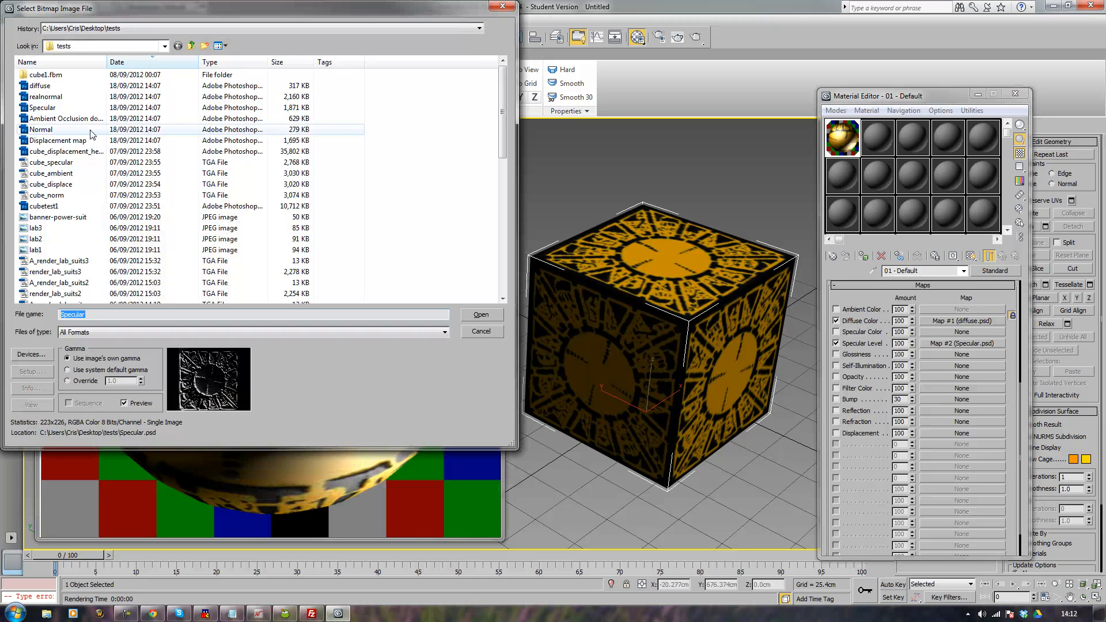
Step: Preview the displacement, normal, ambient occlusion and specular image files to compare them as bump map candidates
{"action": "left_click", "coordinate": [60, 141]}
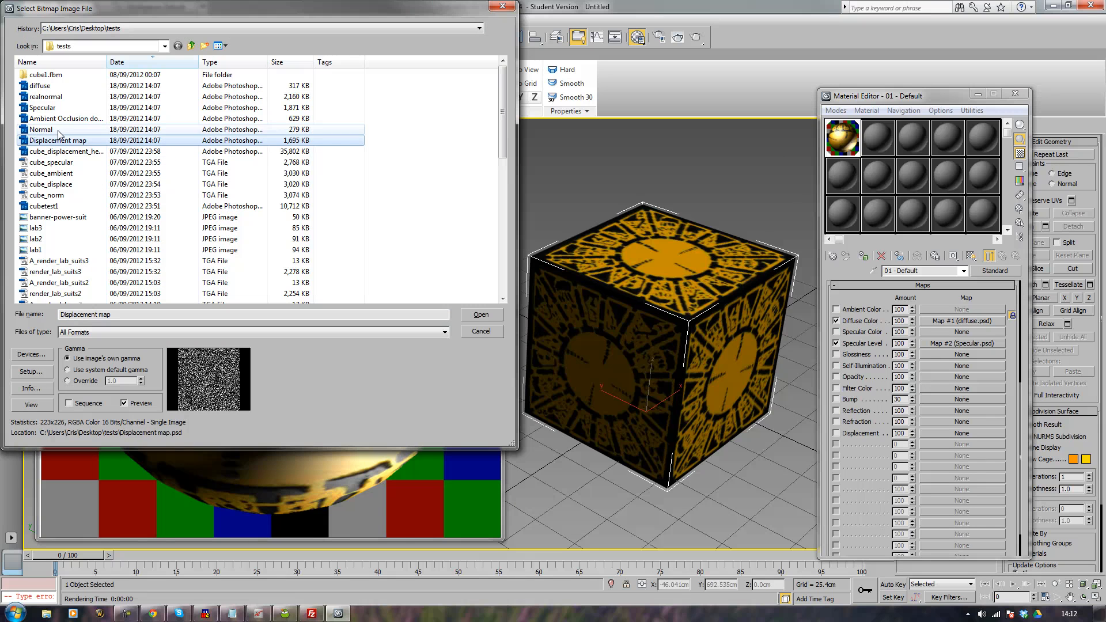
{"action": "left_click", "coordinate": [58, 129]}
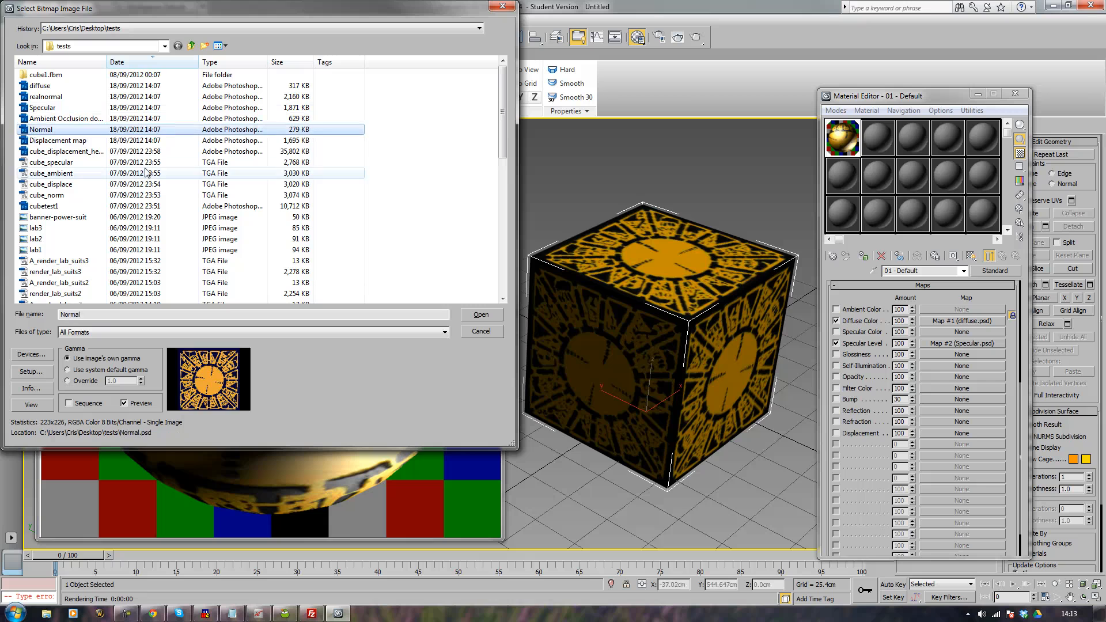
{"action": "key", "text": "Down"}
{"action": "key", "text": "Up"}
{"action": "key", "text": "Up"}
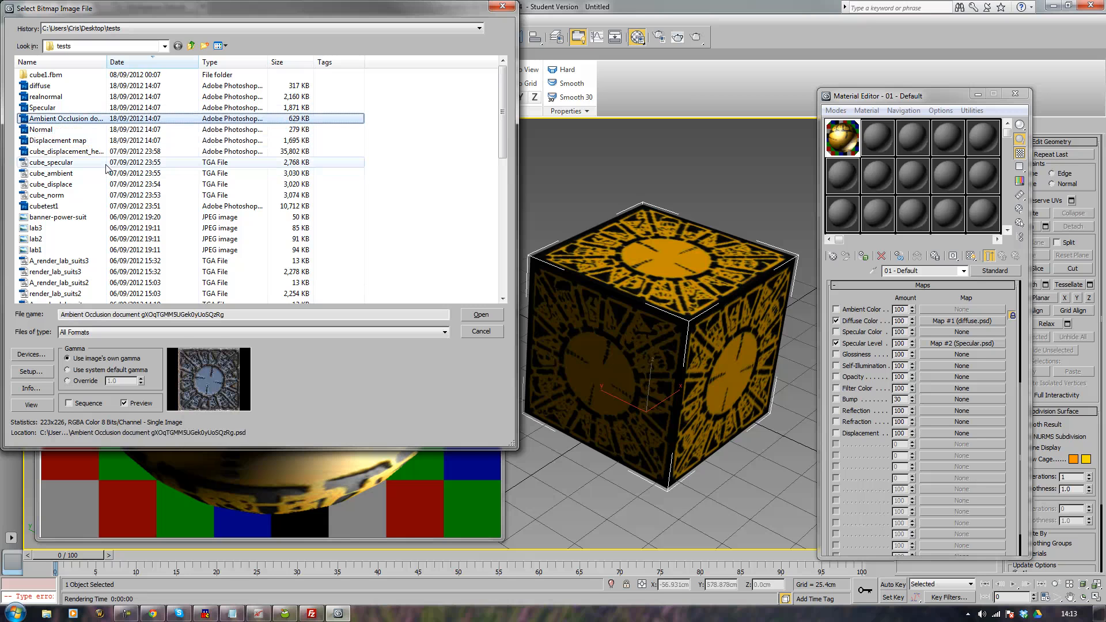
{"action": "key", "text": "Up"}
{"action": "key", "text": "Up"}
{"action": "key", "text": "Down"}
{"action": "key", "text": "Down"}
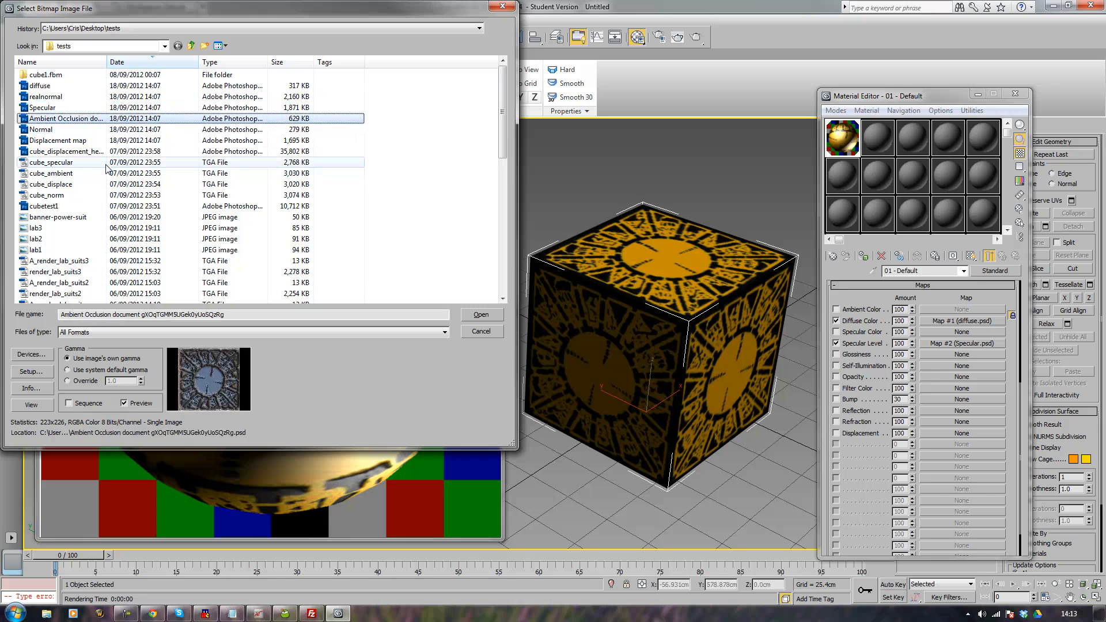
Step: Load Specular.psd as the bump bitmap, using collapsed layers
{"action": "key", "text": "Up"}
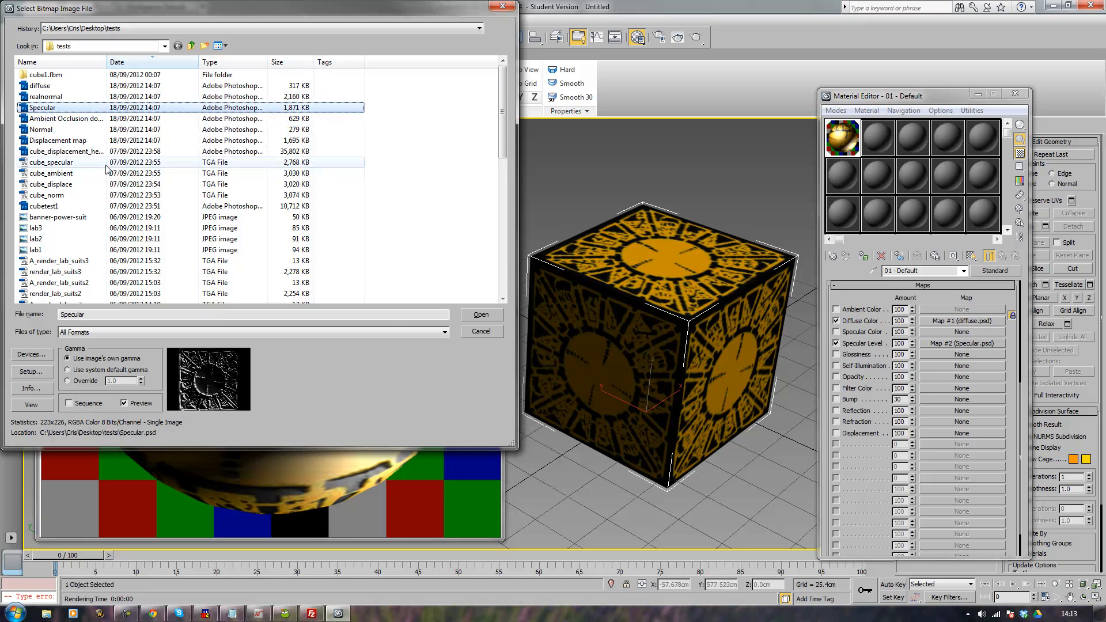
{"action": "key", "text": "Return"}
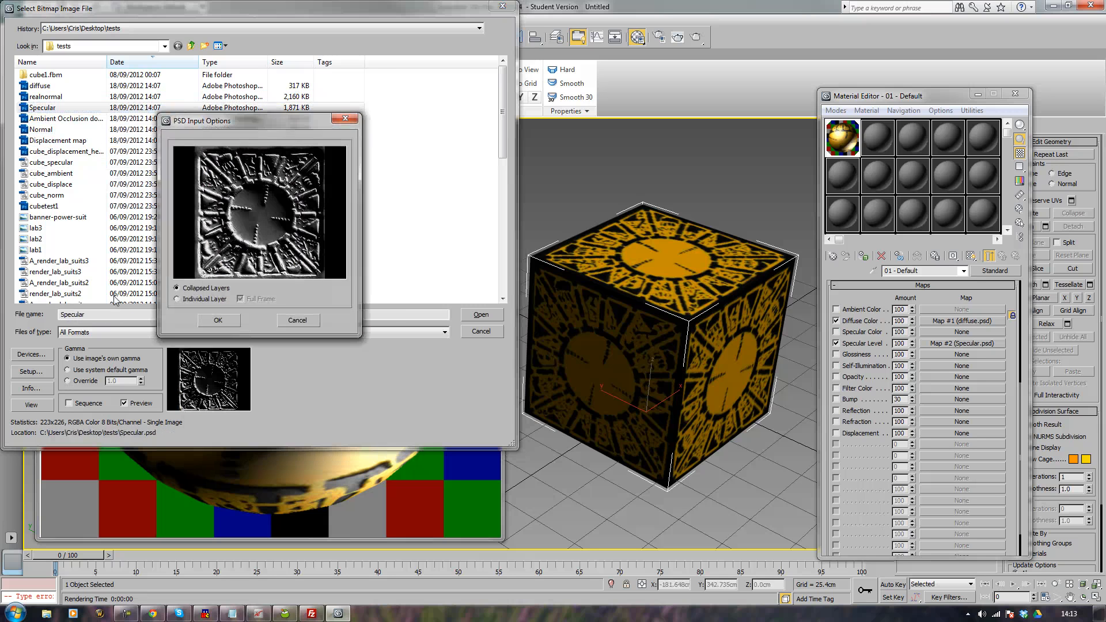
{"action": "left_click", "coordinate": [228, 320]}
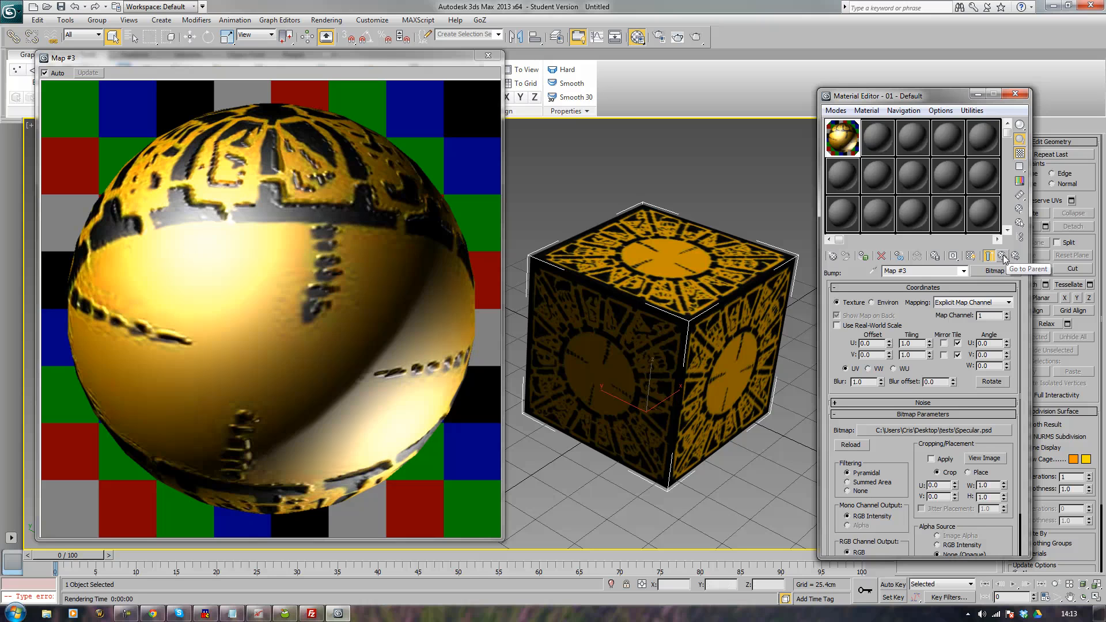
Step: Turn on Invert in the output settings of the bump bitmap
{"action": "scroll", "coordinate": [898, 497], "scroll_direction": "down", "scroll_amount": 3}
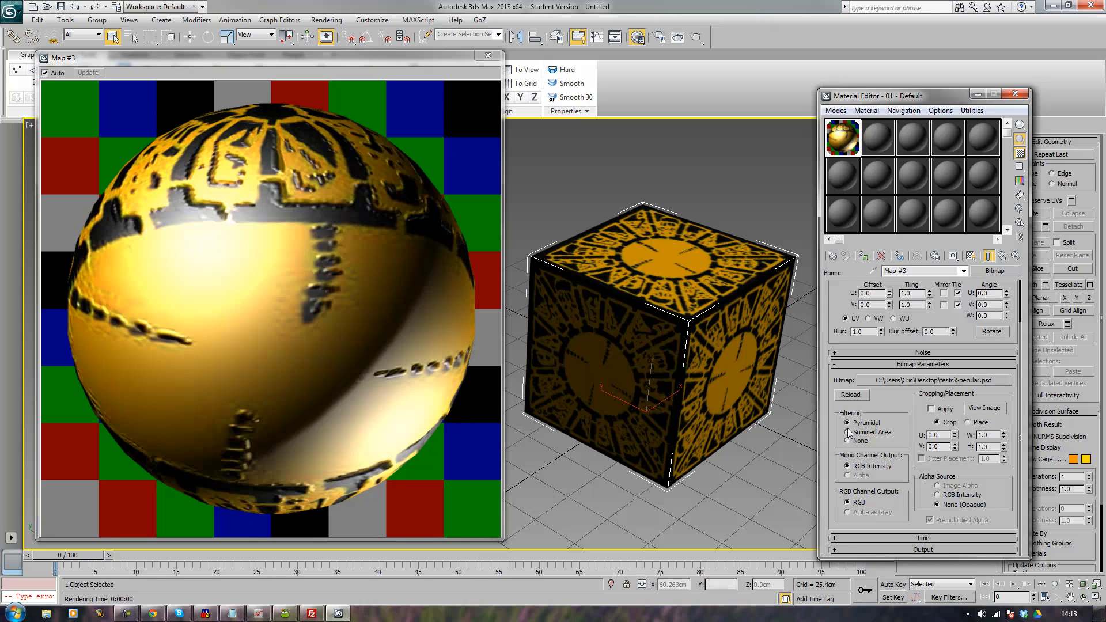
{"action": "left_click", "coordinate": [838, 548]}
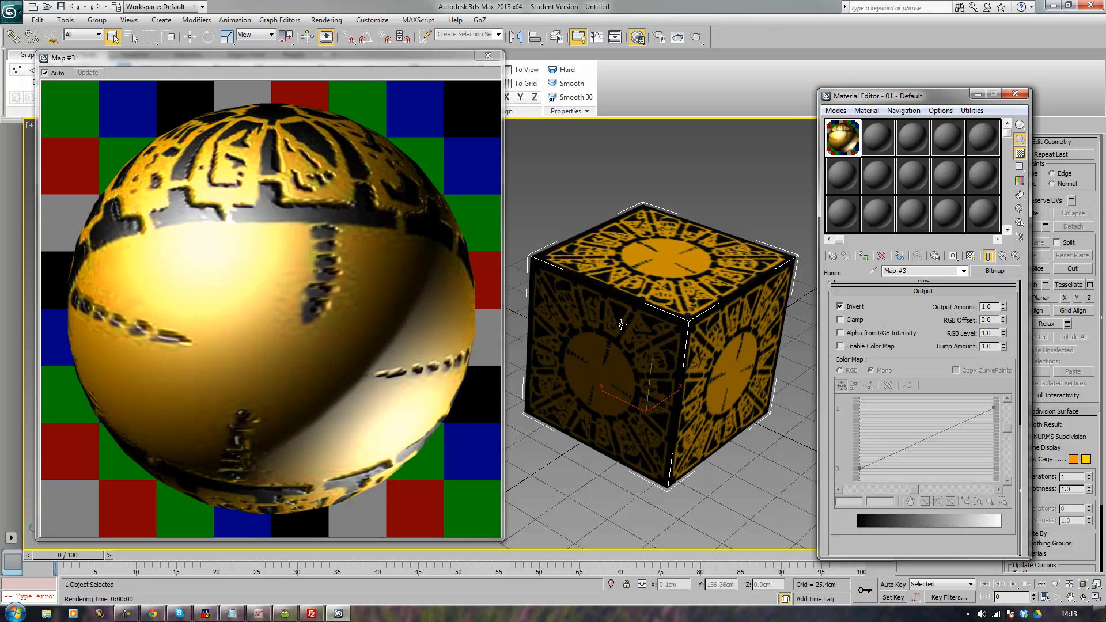
Step: Return to the parent material and set the Bump amount to 10
{"action": "left_click", "coordinate": [995, 271]}
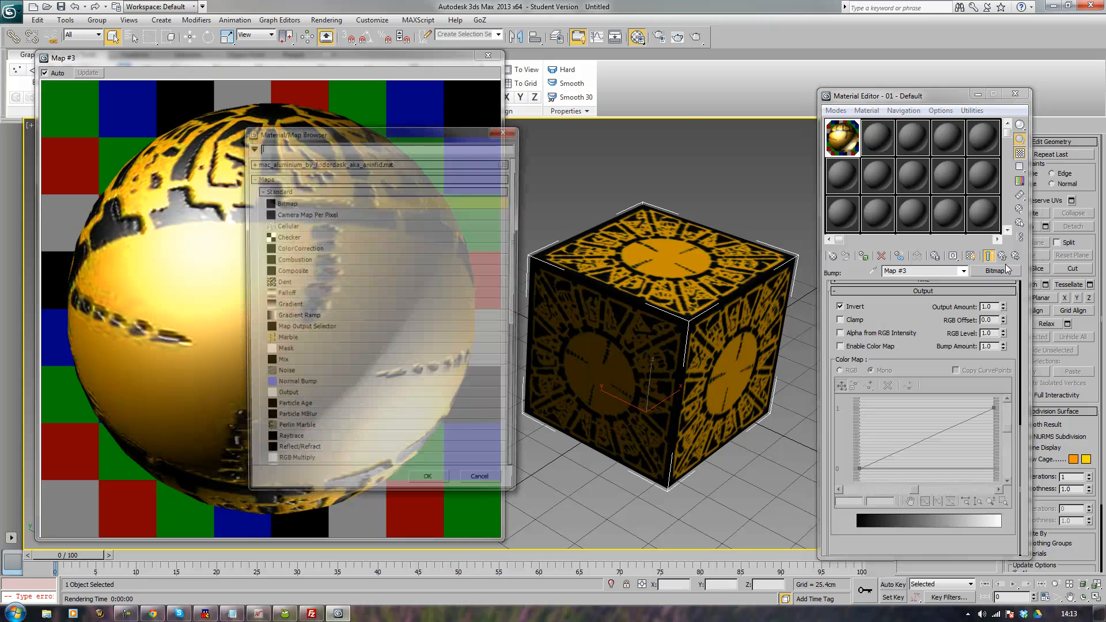
{"action": "left_click", "coordinate": [506, 129]}
{"action": "left_click", "coordinate": [1004, 257]}
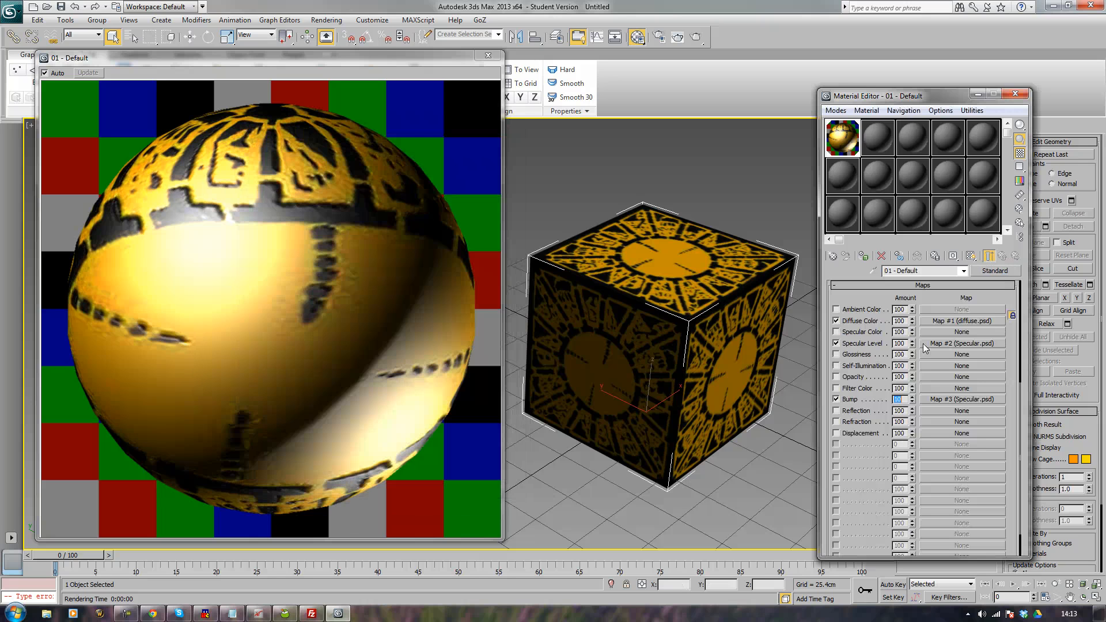
Step: Load the Ambient Occlusion document PSD as a bitmap for the material's Reflection map, using collapsed layers
{"action": "left_click", "coordinate": [928, 411]}
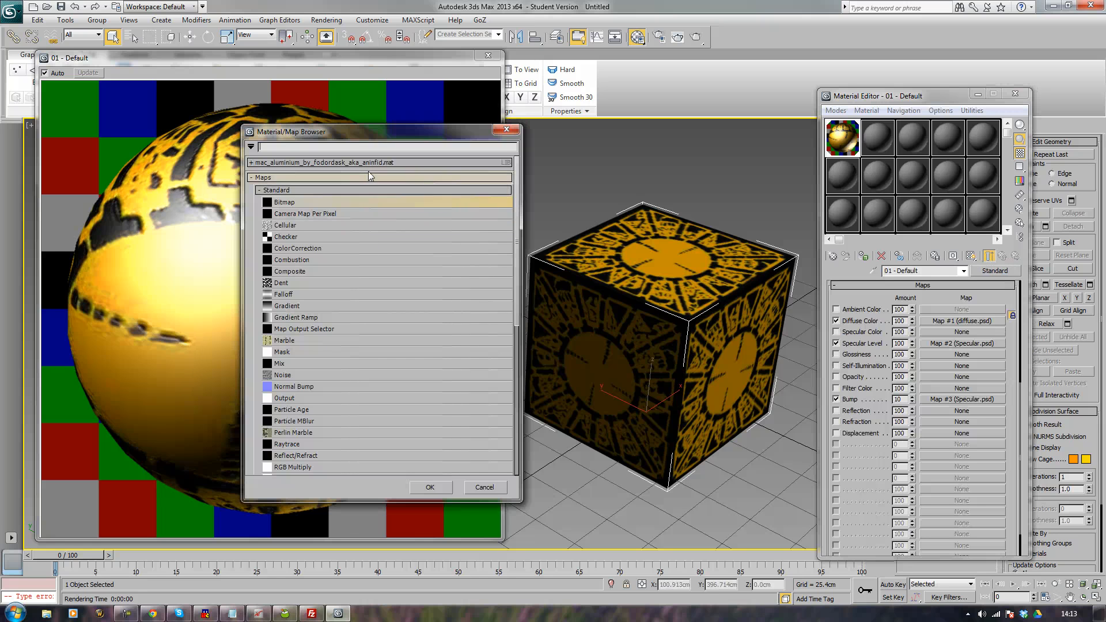
{"action": "double_click", "coordinate": [313, 199]}
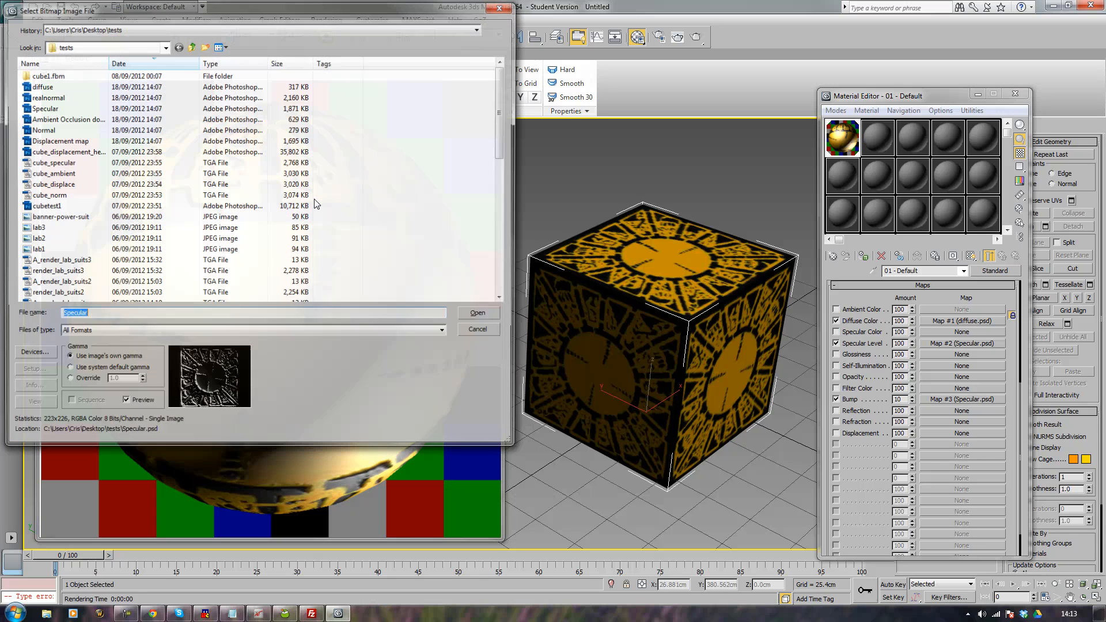
{"action": "left_click_drag", "start_coordinate": [151, 7], "coordinate": [427, 88]}
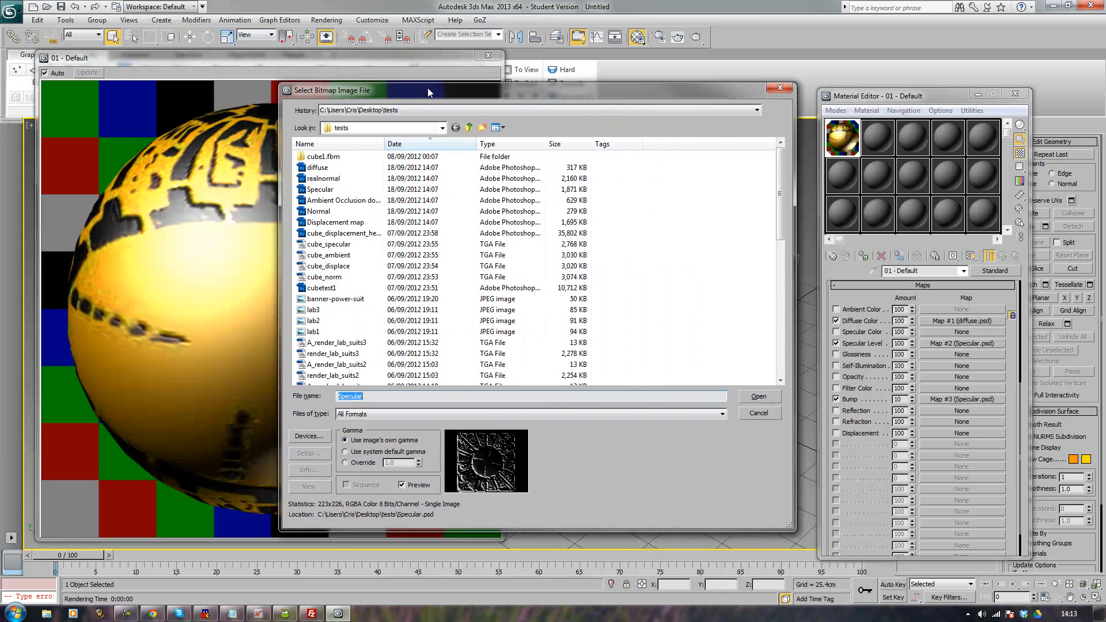
{"action": "left_click", "coordinate": [316, 178]}
{"action": "left_click", "coordinate": [313, 201]}
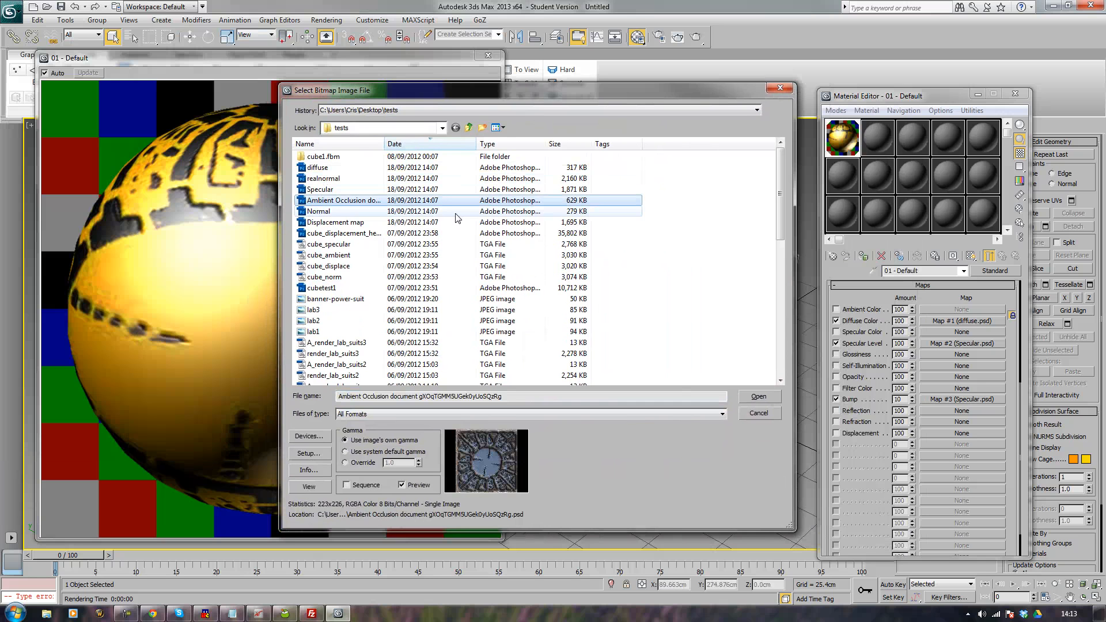
{"action": "left_click", "coordinate": [745, 396]}
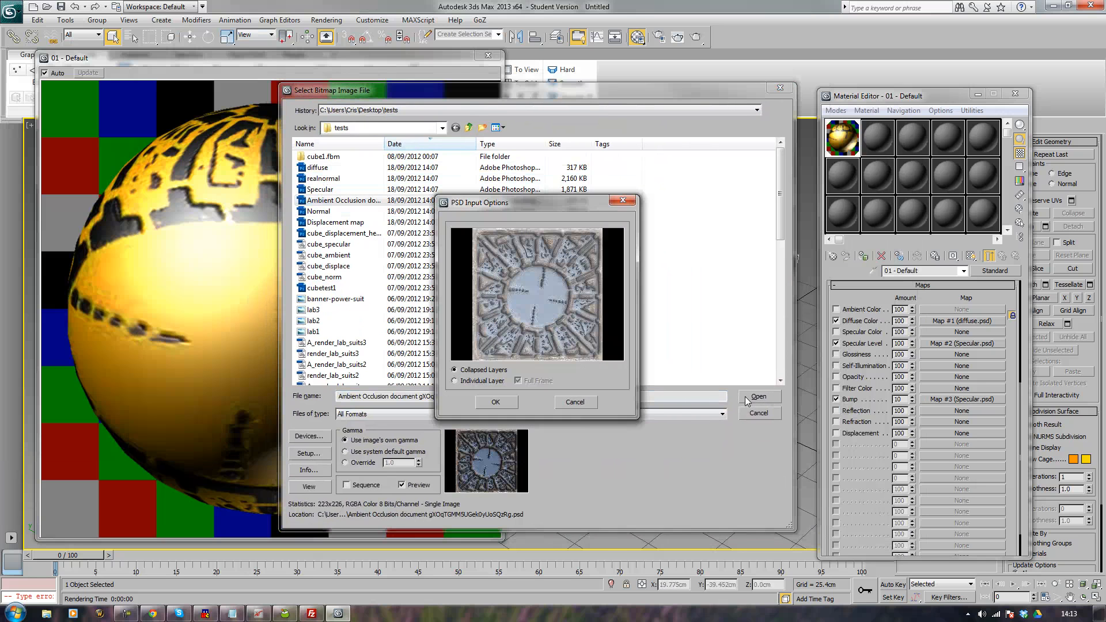
{"action": "left_click", "coordinate": [503, 402]}
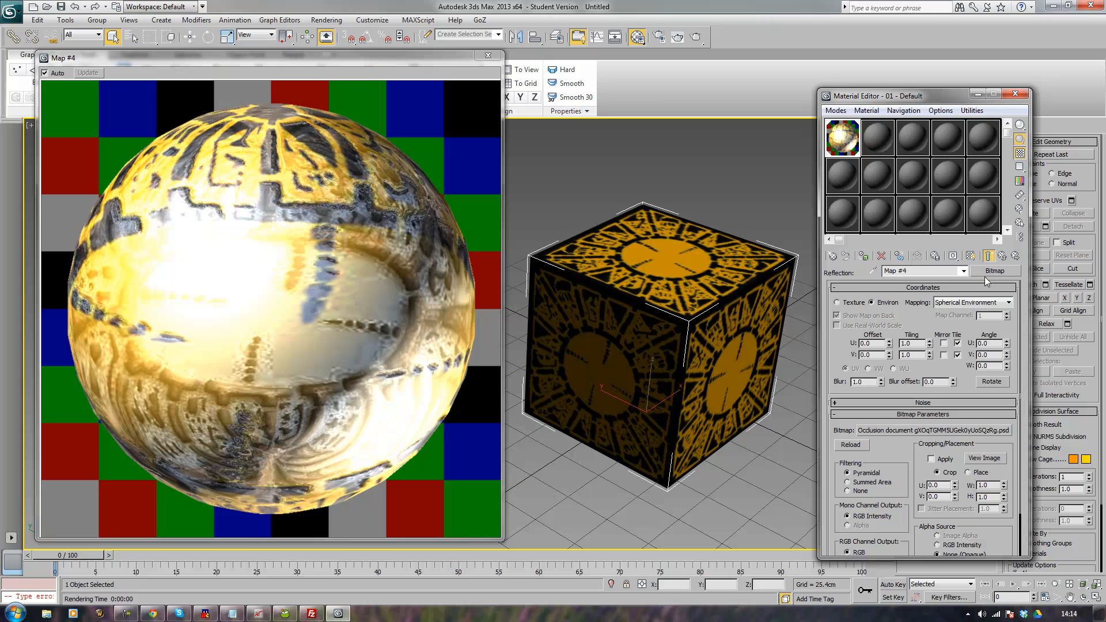
Step: Try inverting the reflection bitmap's output, turn Invert back off and return to the parent material
{"action": "scroll", "coordinate": [885, 552], "scroll_direction": "down", "scroll_amount": 2}
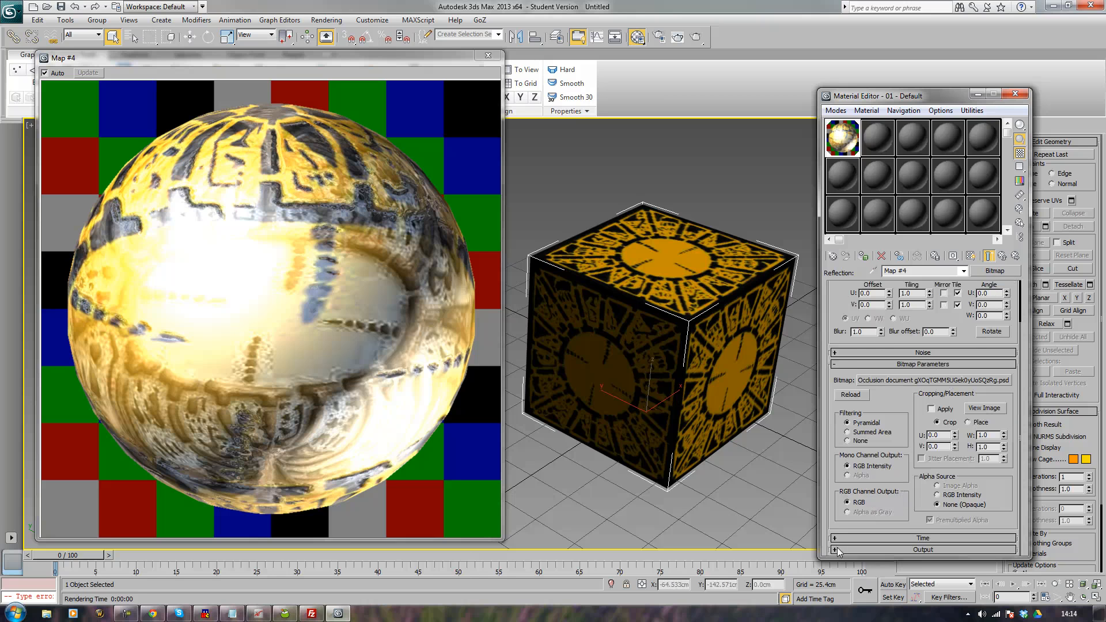
{"action": "left_click", "coordinate": [834, 550]}
{"action": "left_click", "coordinate": [840, 306]}
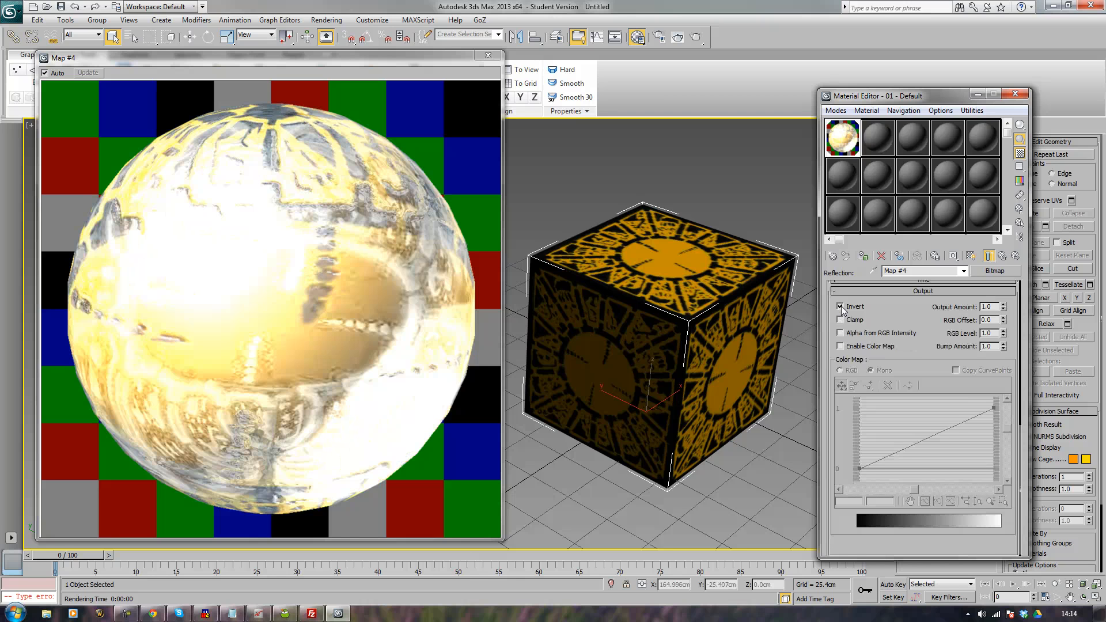
{"action": "left_click", "coordinate": [840, 306]}
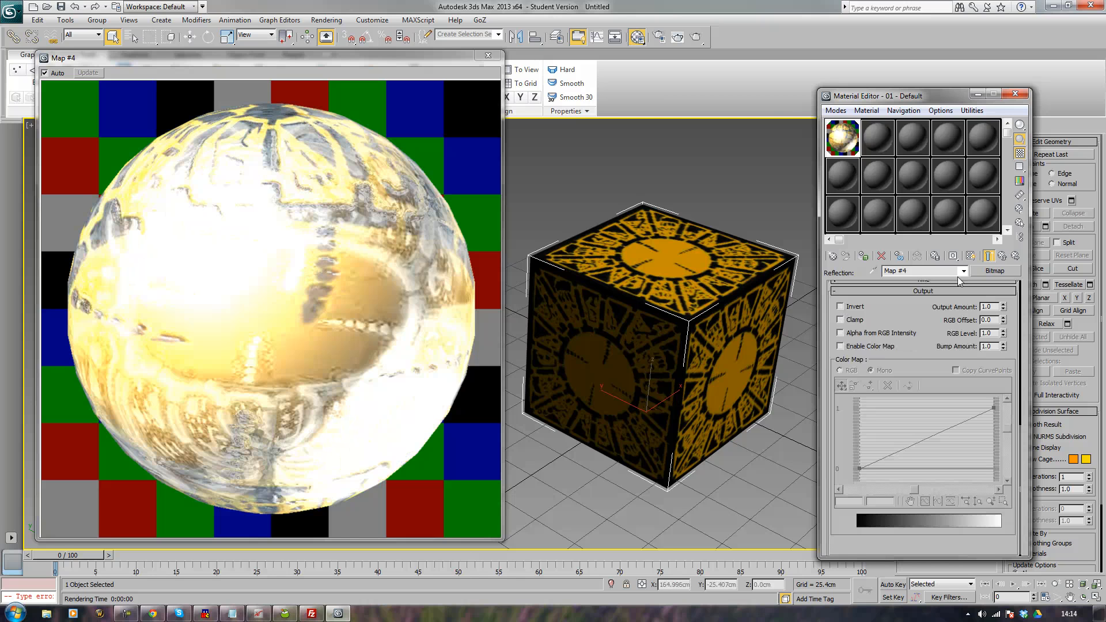
{"action": "left_click", "coordinate": [1003, 256]}
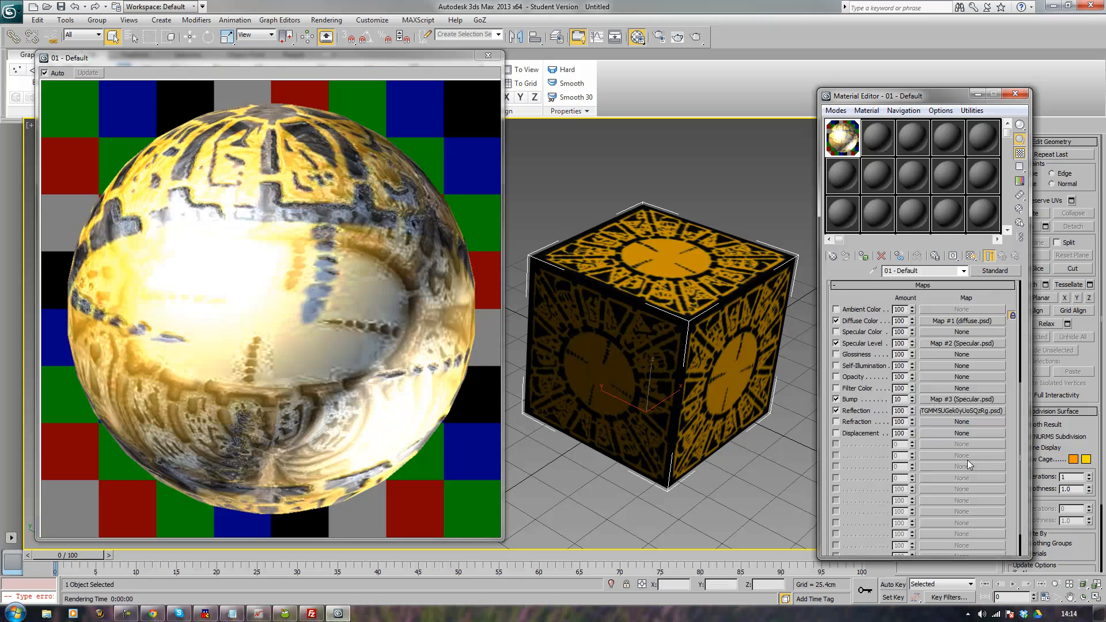
Step: Replace the Reflection bitmap with a Falloff map, keeping the old map as a sub-map
{"action": "left_click", "coordinate": [932, 410]}
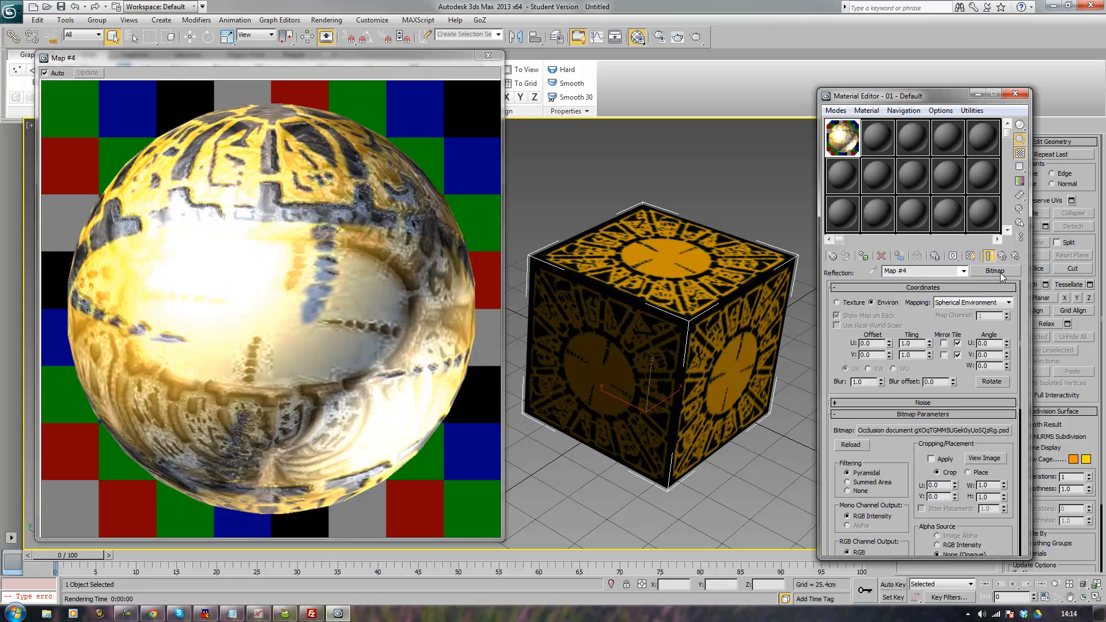
{"action": "left_click", "coordinate": [993, 271]}
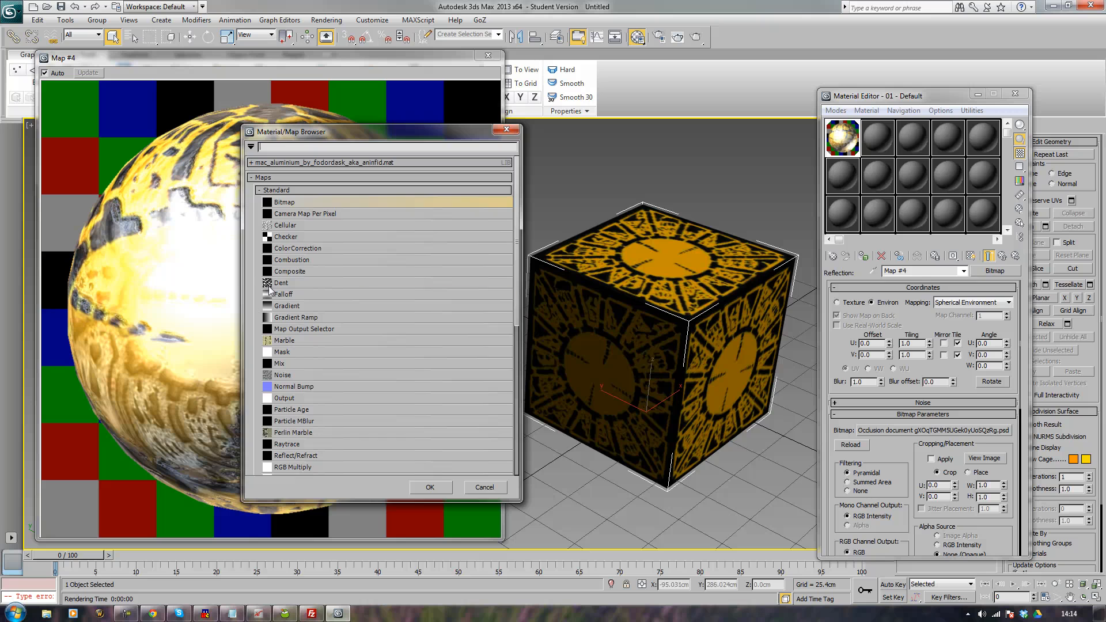
{"action": "double_click", "coordinate": [284, 296]}
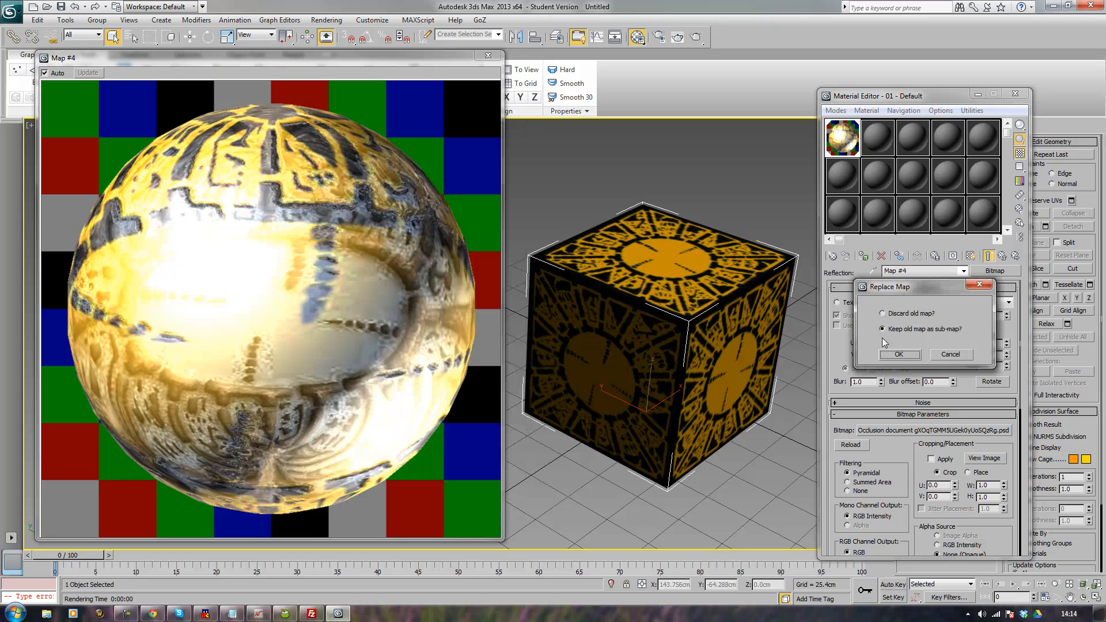
{"action": "left_click", "coordinate": [899, 354]}
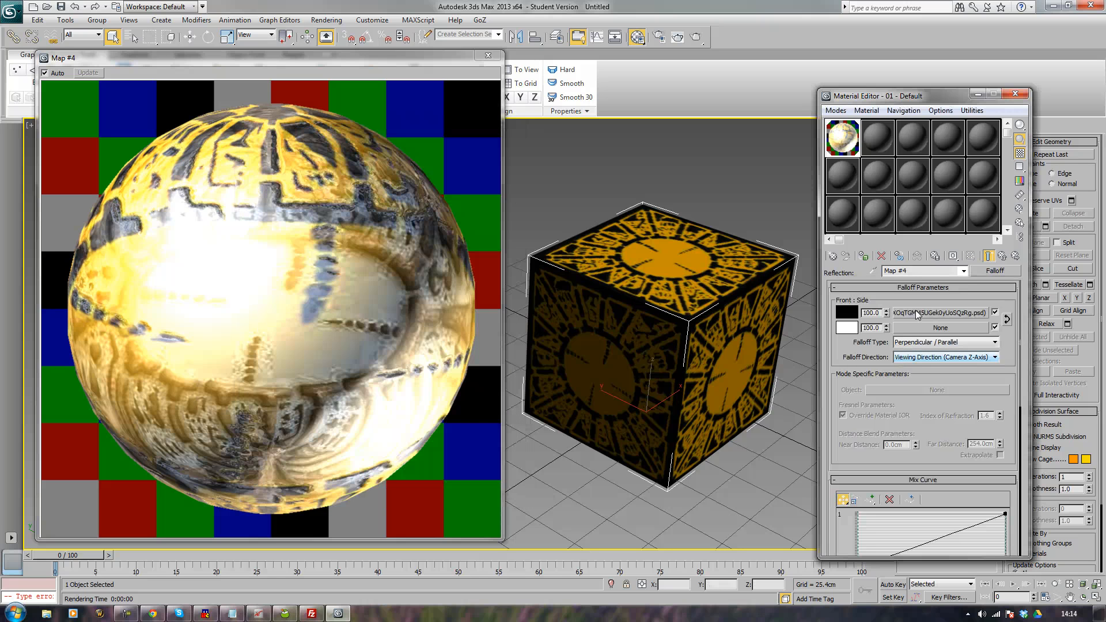
Step: Set the Falloff map's second (side) colour to a dark grey with value 45
{"action": "left_click", "coordinate": [842, 328]}
{"action": "left_click", "coordinate": [328, 88]}
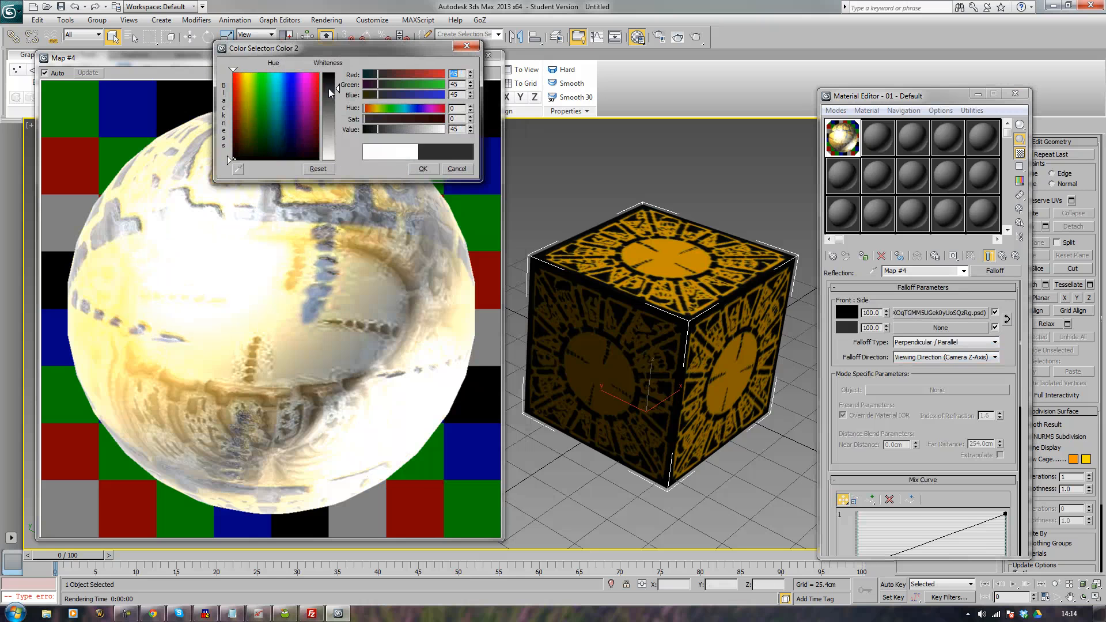
{"action": "left_click", "coordinate": [423, 169]}
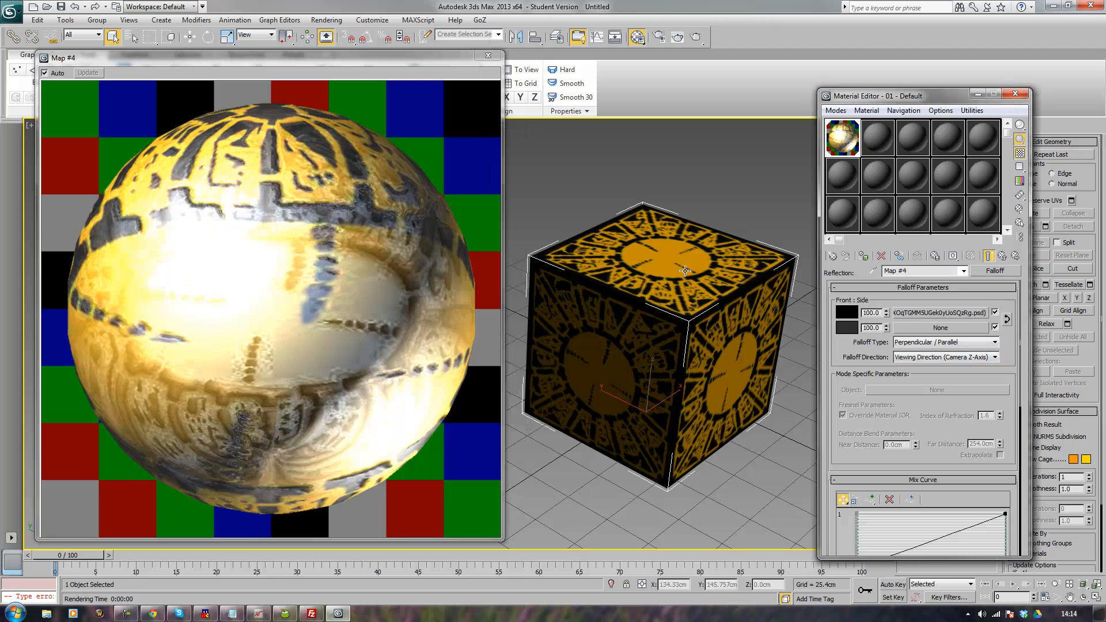
Step: Try Invert on the ambient occlusion sub-map, switch it back off and return to the Falloff map
{"action": "left_click", "coordinate": [925, 314]}
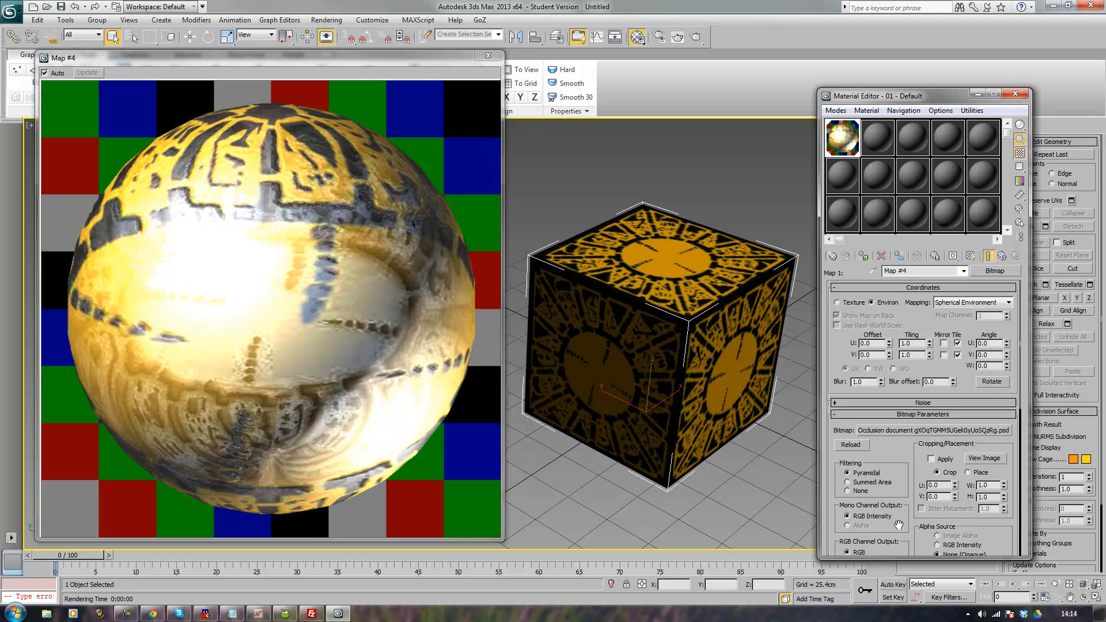
{"action": "scroll", "coordinate": [921, 403], "scroll_direction": "down", "scroll_amount": 10}
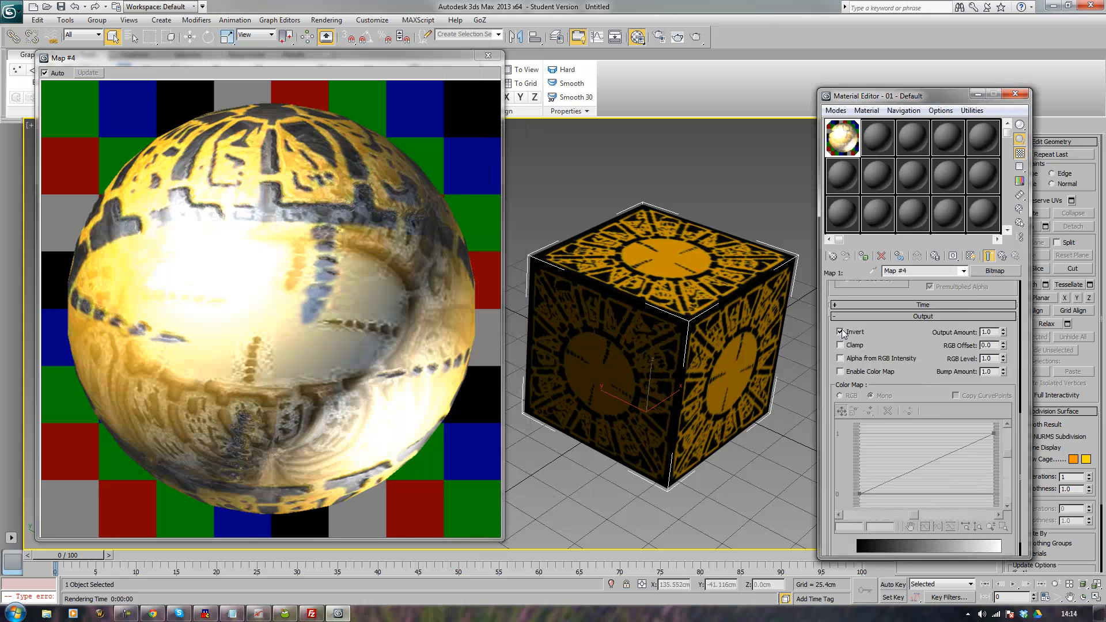
{"action": "left_click", "coordinate": [841, 332]}
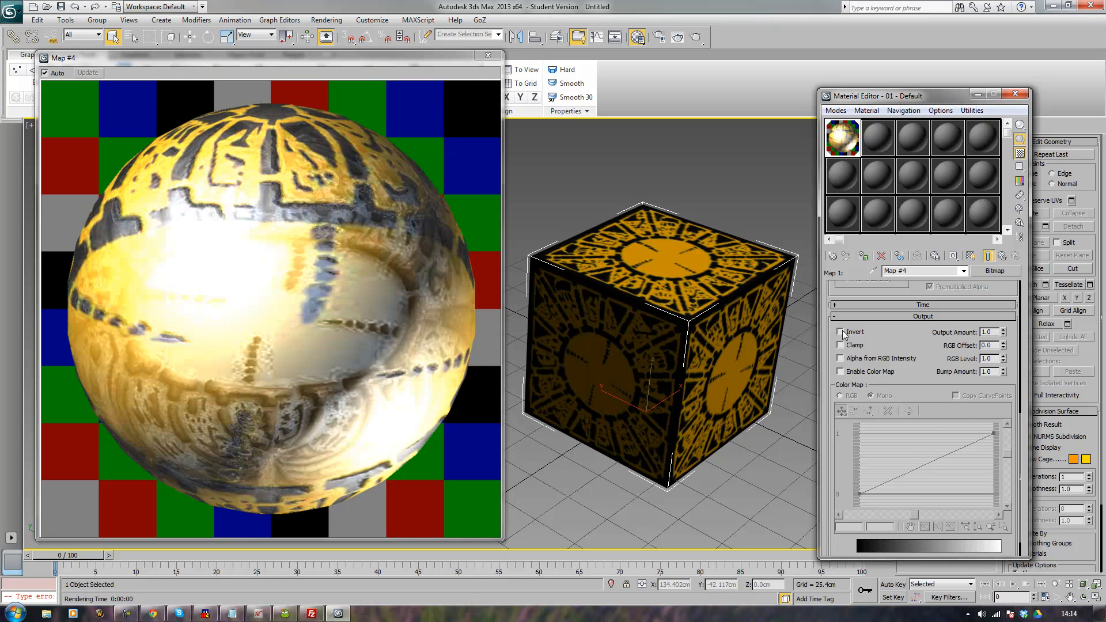
{"action": "left_click_drag", "start_coordinate": [915, 294], "coordinate": [967, 602]}
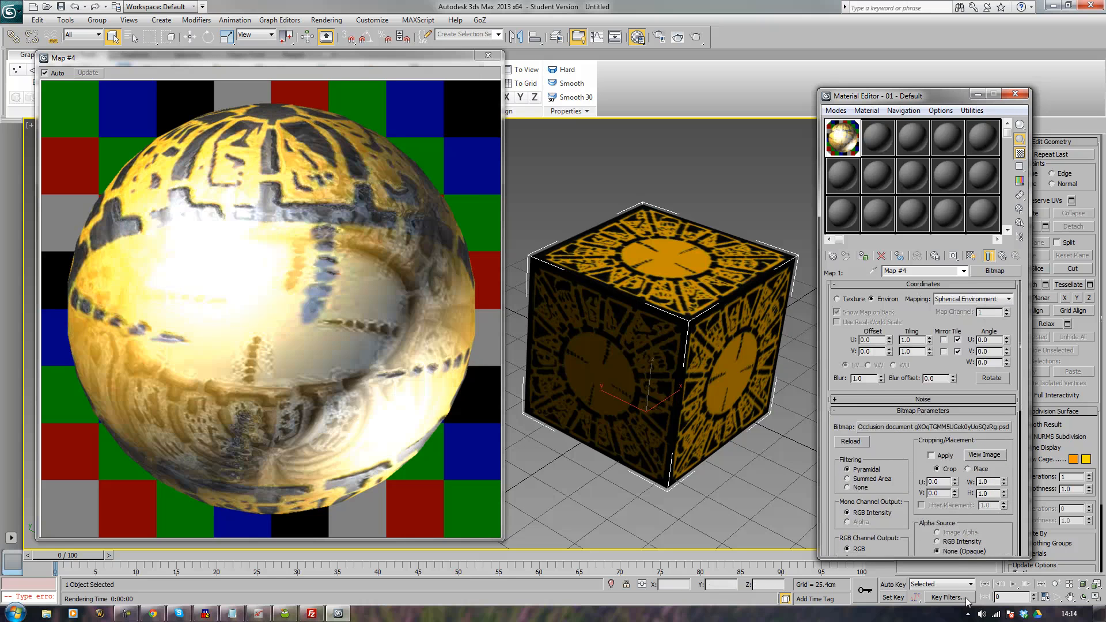
{"action": "left_click", "coordinate": [1003, 257]}
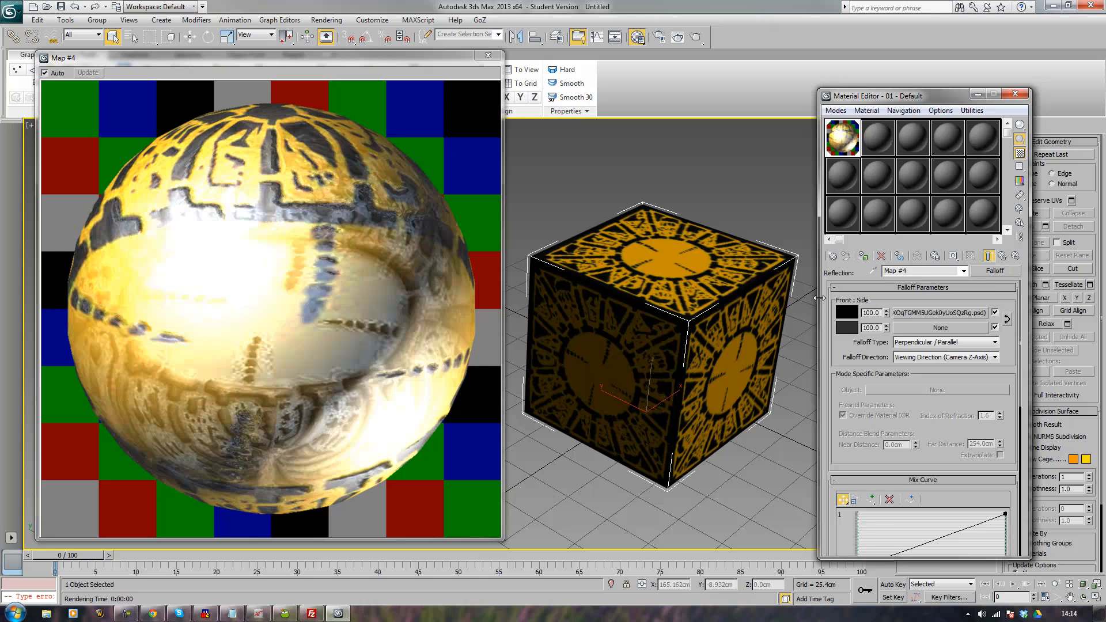
Step: Darken the Falloff map's second colour to a grey with value 32
{"action": "left_click", "coordinate": [848, 328]}
{"action": "left_click_drag", "start_coordinate": [337, 87], "coordinate": [338, 84]}
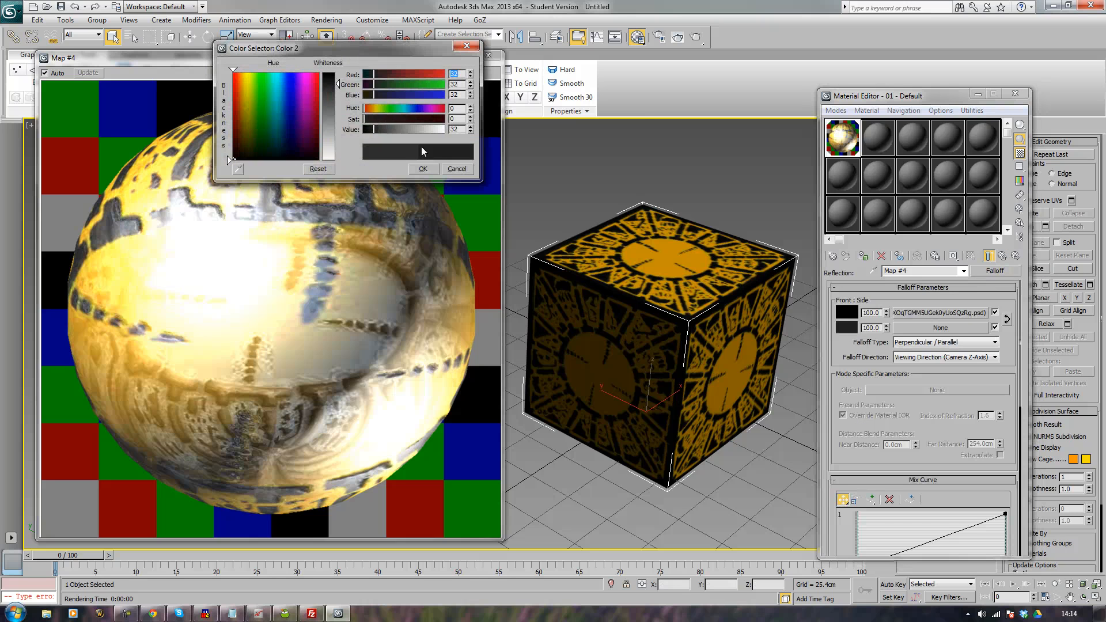
{"action": "left_click", "coordinate": [423, 168]}
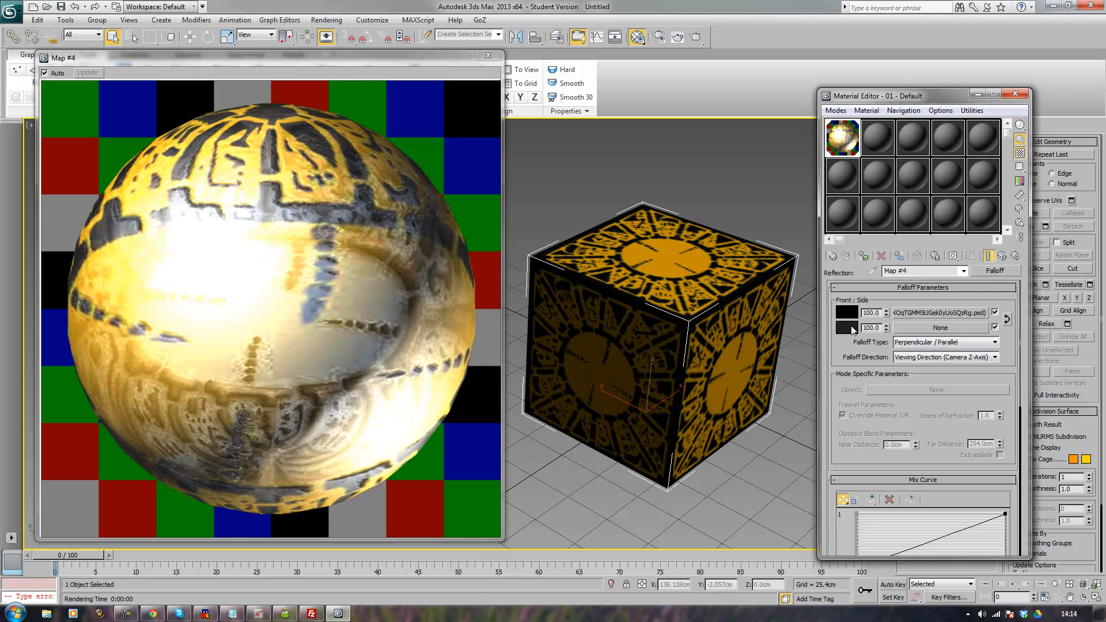
Step: Set the Falloff type to Towards / Away and return to the parent material
{"action": "left_click", "coordinate": [940, 344]}
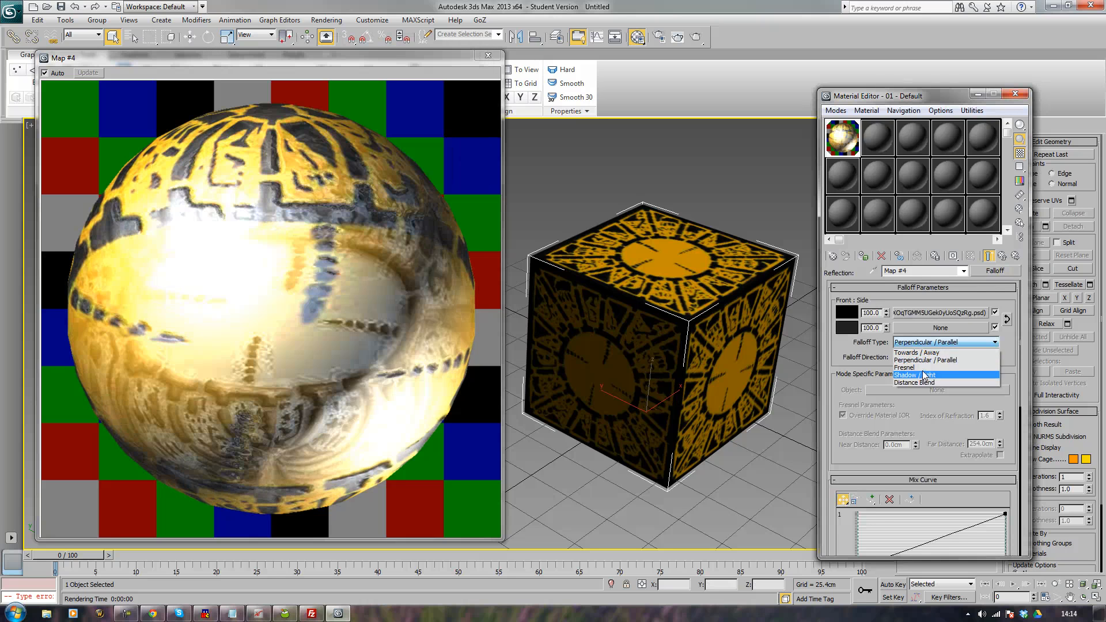
{"action": "left_click", "coordinate": [931, 350]}
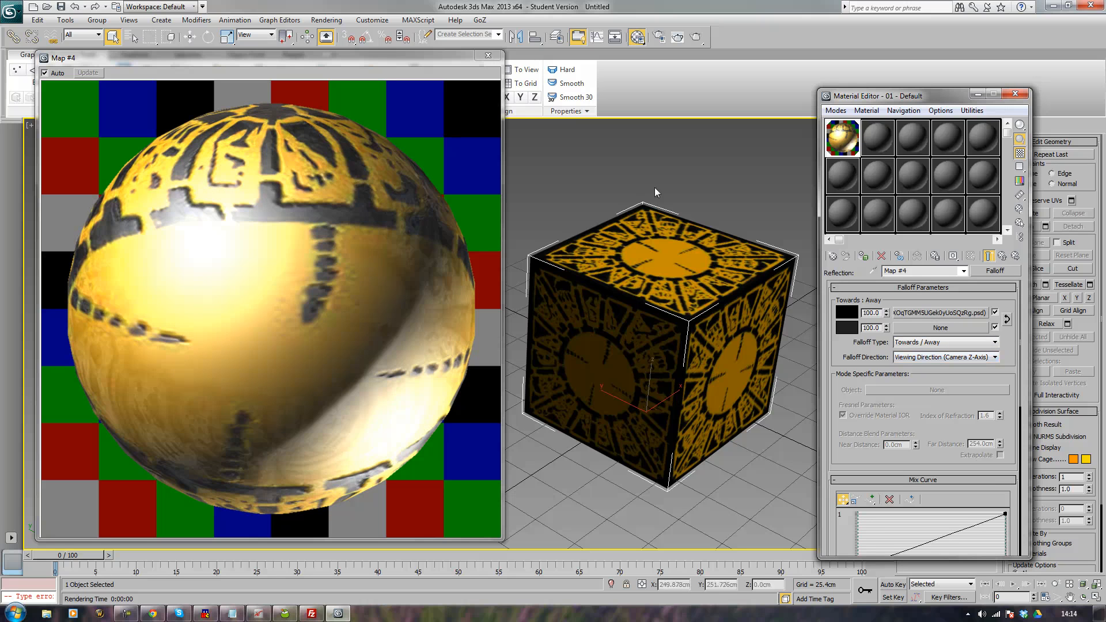
{"action": "left_click", "coordinate": [1002, 257]}
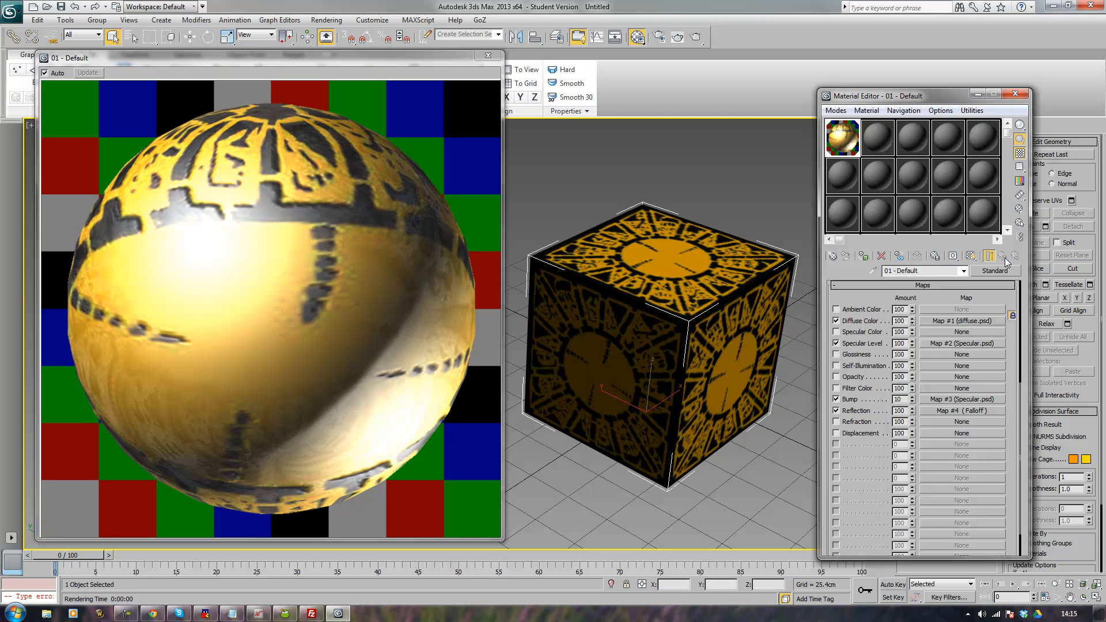
Step: Set the material's Glossiness to 71, and close the enlarged sample preview and the Material Editor
{"action": "left_click_drag", "start_coordinate": [973, 296], "coordinate": [990, 554]}
{"action": "left_click_drag", "start_coordinate": [909, 413], "coordinate": [917, 375]}
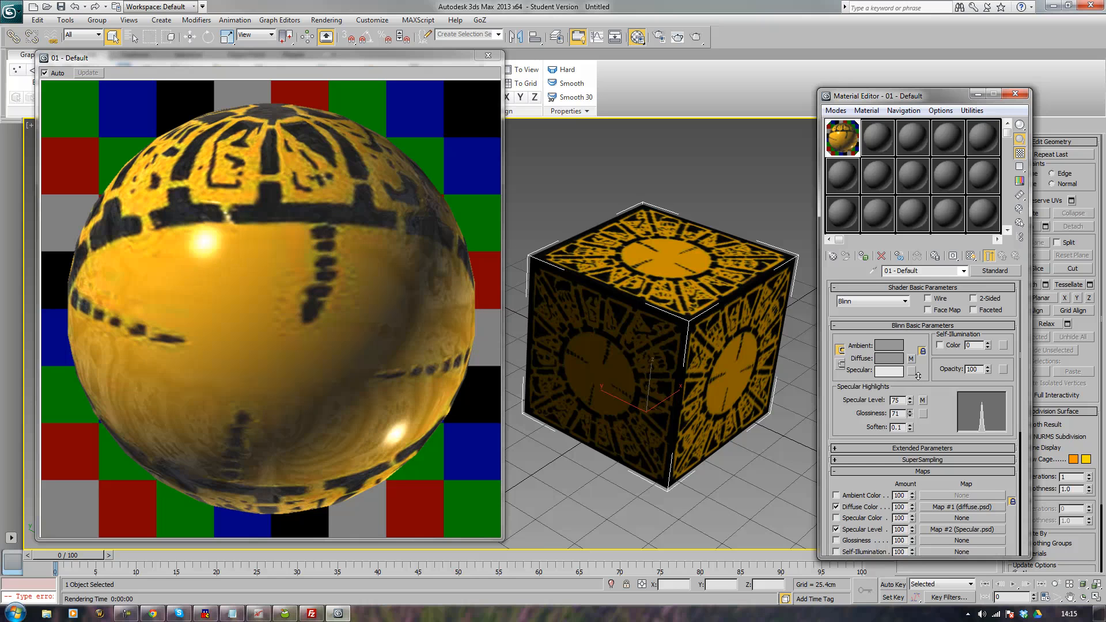
{"action": "left_click", "coordinate": [498, 61]}
{"action": "left_click", "coordinate": [498, 60]}
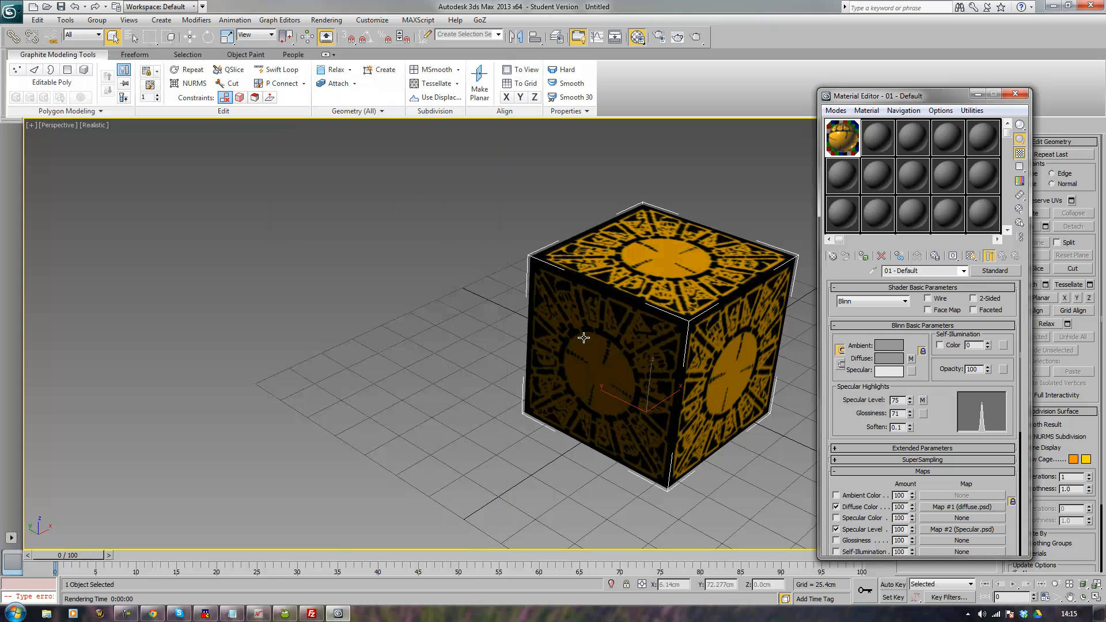
{"action": "middle_click_drag", "start_coordinate": [625, 342], "coordinate": [580, 313], "text": "alt"}
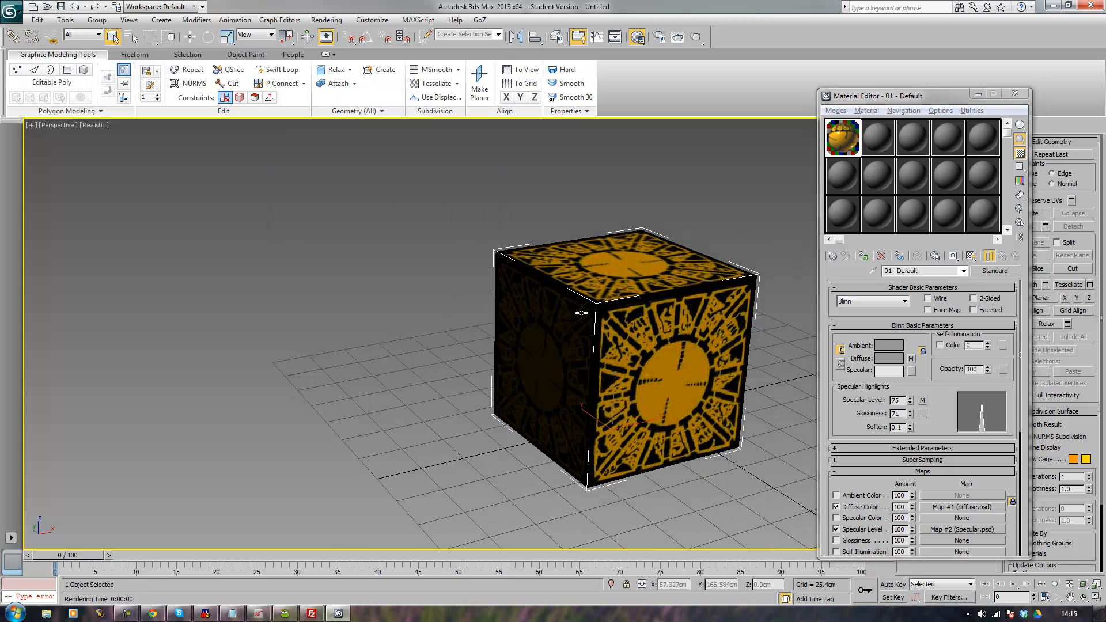
{"action": "left_click", "coordinate": [1020, 96]}
Step: Place a copy of the textured box beside the original and rotate the copy to a different angle
{"action": "middle_click_drag", "start_coordinate": [539, 270], "coordinate": [608, 287]}
{"action": "key", "text": "w"}
{"action": "left_click_drag", "start_coordinate": [684, 440], "coordinate": [449, 405], "text": "shift"}
{"action": "left_click", "coordinate": [570, 356]}
{"action": "key", "text": "e"}
{"action": "left_click_drag", "start_coordinate": [448, 428], "coordinate": [515, 328]}
Step: Make one copy of the rotated box and position it on top, resting across the two lower boxes
{"action": "key", "text": "w"}
{"action": "mouse_move", "coordinate": [456, 381]}
{"action": "left_mouse_down", "text": "shift"}
{"action": "mouse_move", "coordinate": [536, 242]}
{"action": "mouse_move", "coordinate": [595, 212]}
{"action": "left_mouse_up", "text": "shift"}
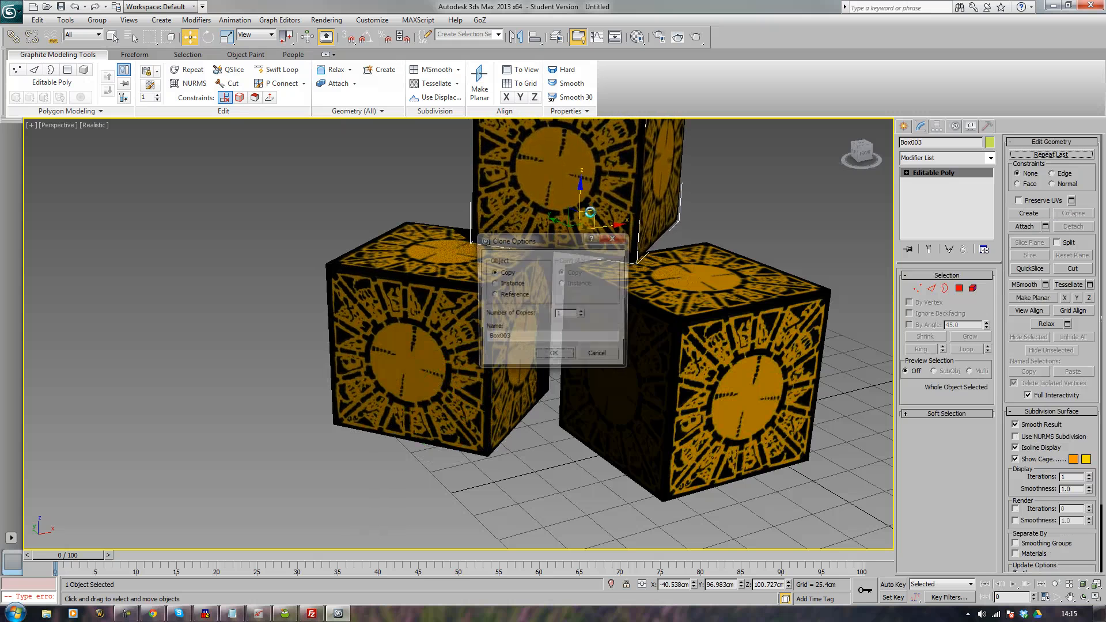
{"action": "left_click", "coordinate": [556, 357]}
{"action": "middle_click_drag", "start_coordinate": [677, 285], "coordinate": [694, 340], "text": "alt"}
{"action": "left_click_drag", "start_coordinate": [694, 338], "coordinate": [564, 339]}
Step: Frame the three stacked boxes, render the perspective view to check the material, and close the render
{"action": "middle_click_drag", "start_coordinate": [563, 339], "coordinate": [594, 377], "text": "alt"}
{"action": "scroll", "coordinate": [604, 402], "scroll_direction": "down", "scroll_amount": 5}
{"action": "scroll", "coordinate": [604, 401], "scroll_direction": "up", "scroll_amount": 8}
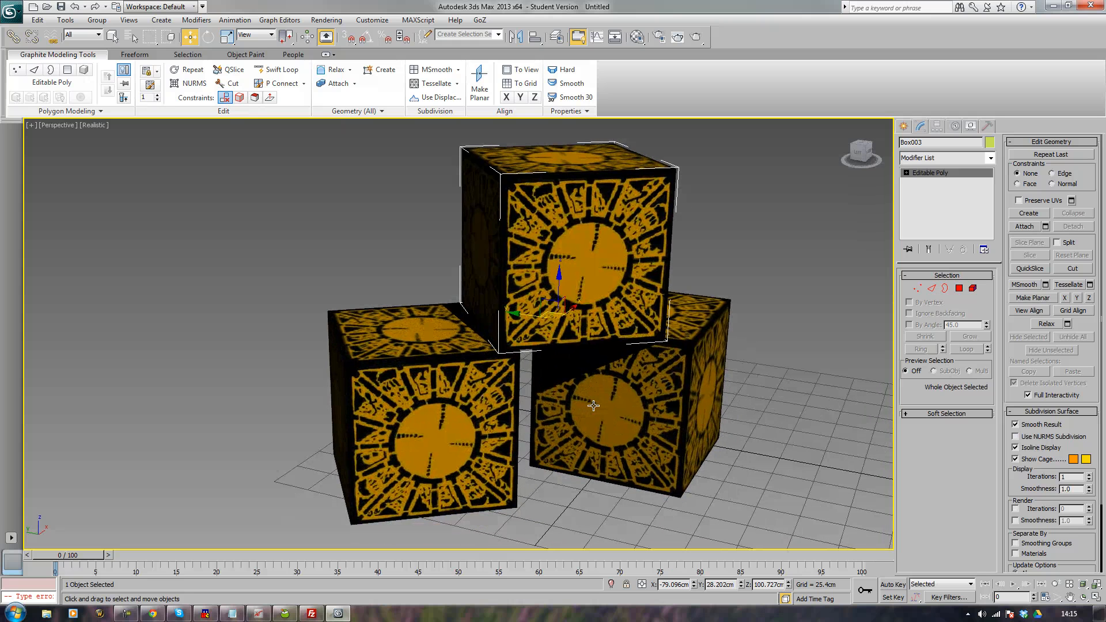
{"action": "key", "text": "shift+q"}
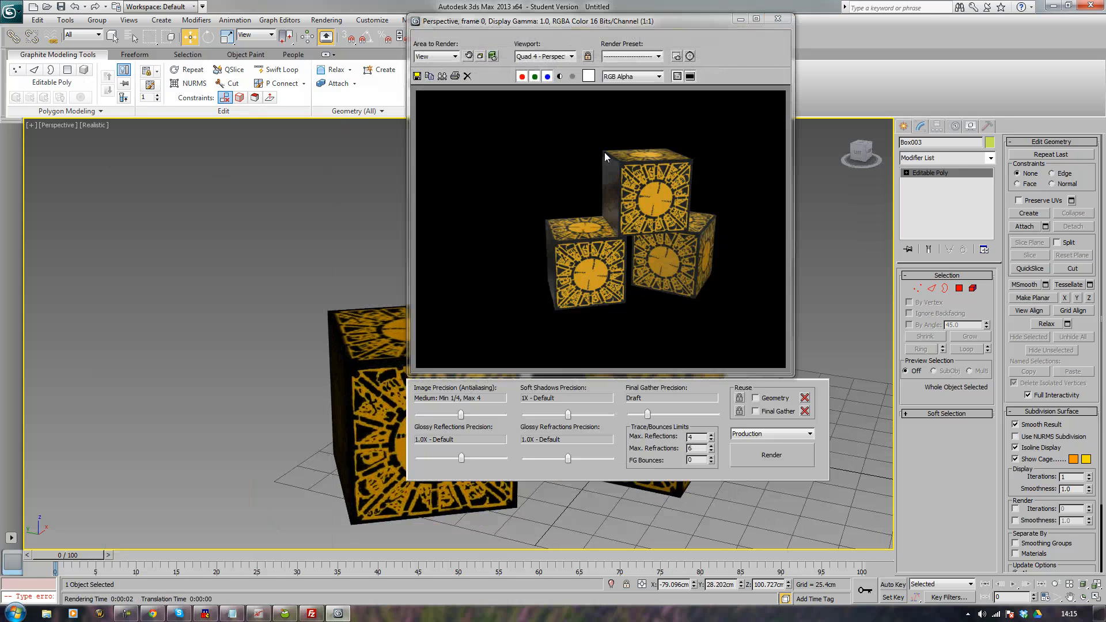
{"action": "left_click", "coordinate": [777, 20]}
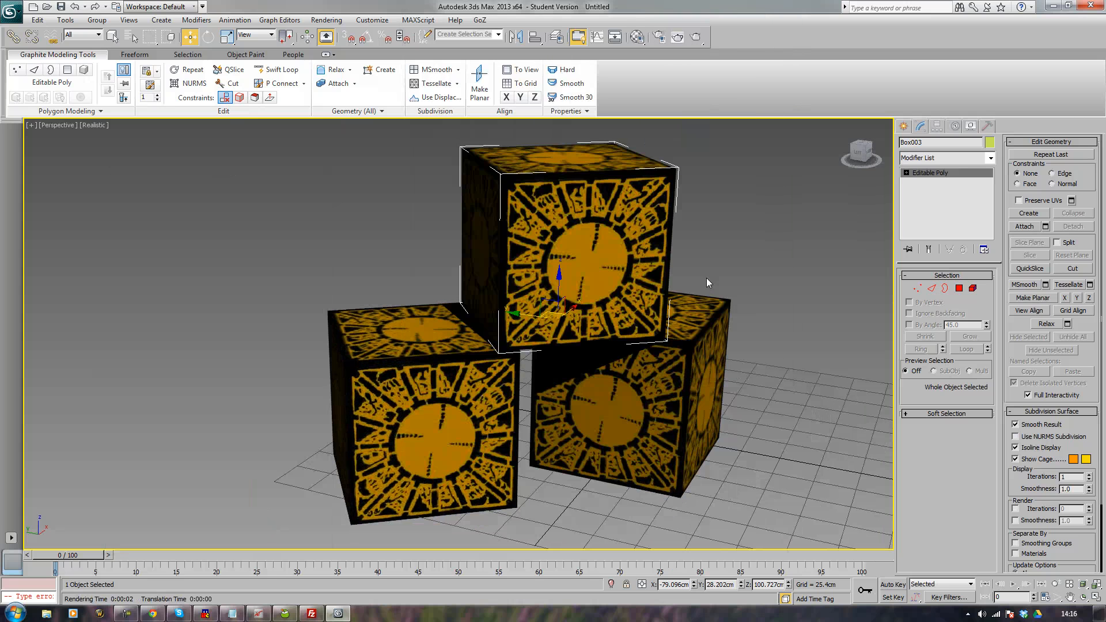
Step: Assign V-Ray Adv 2.30.01 as the production renderer and move the render settings clear of the boxes
{"action": "key", "text": "F10"}
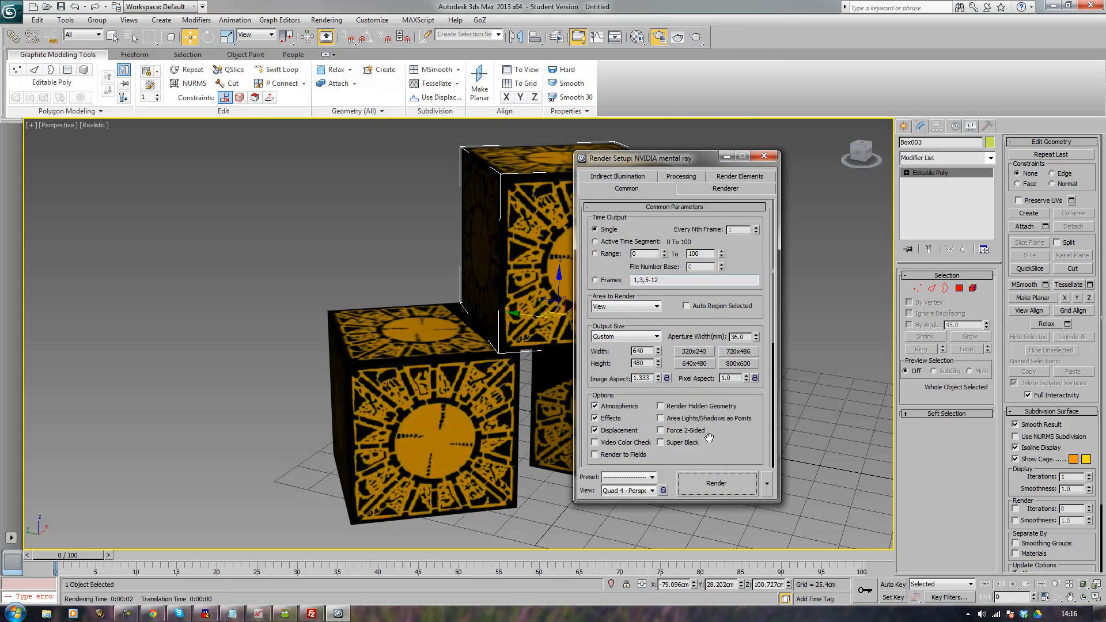
{"action": "scroll", "coordinate": [717, 399], "scroll_direction": "down", "scroll_amount": 1}
{"action": "left_click_drag", "start_coordinate": [717, 399], "coordinate": [686, 255]}
{"action": "left_click", "coordinate": [681, 462]}
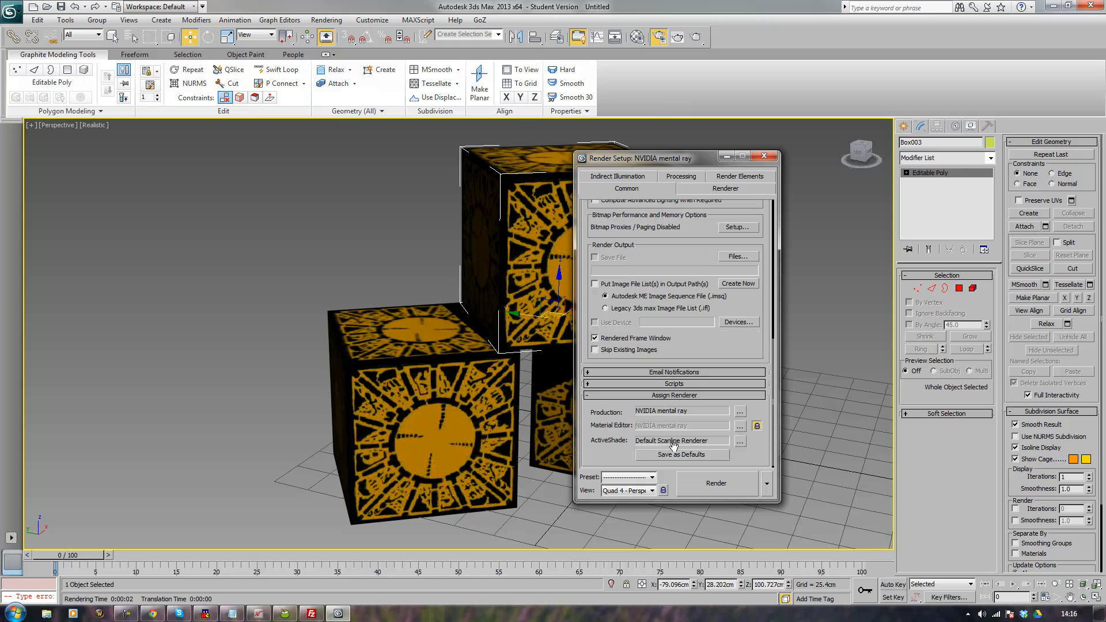
{"action": "left_click", "coordinate": [740, 411]}
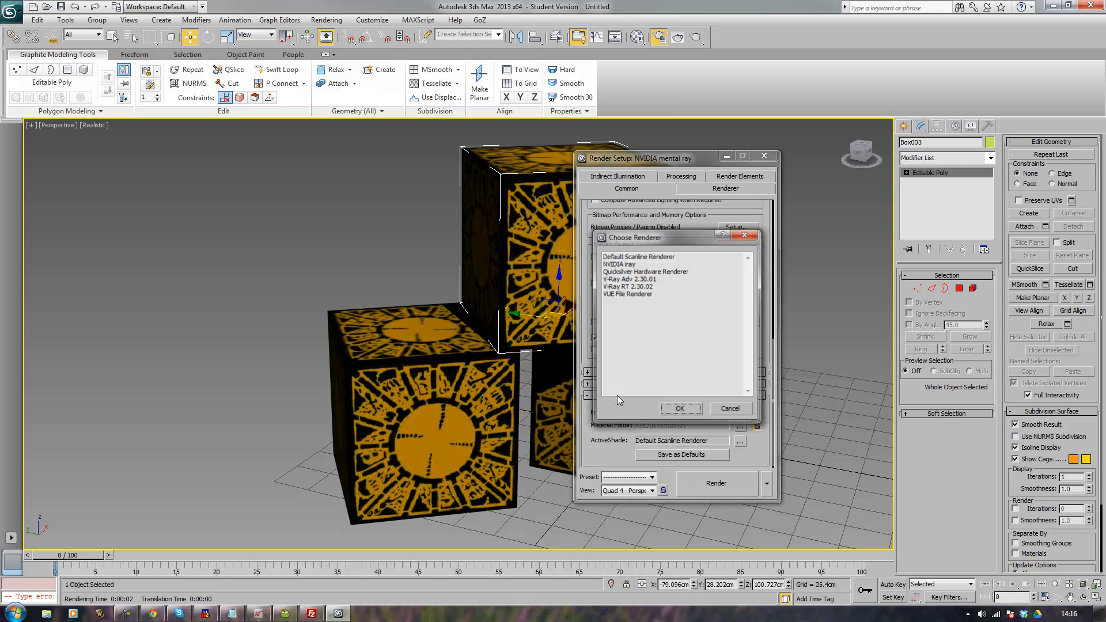
{"action": "double_click", "coordinate": [629, 279]}
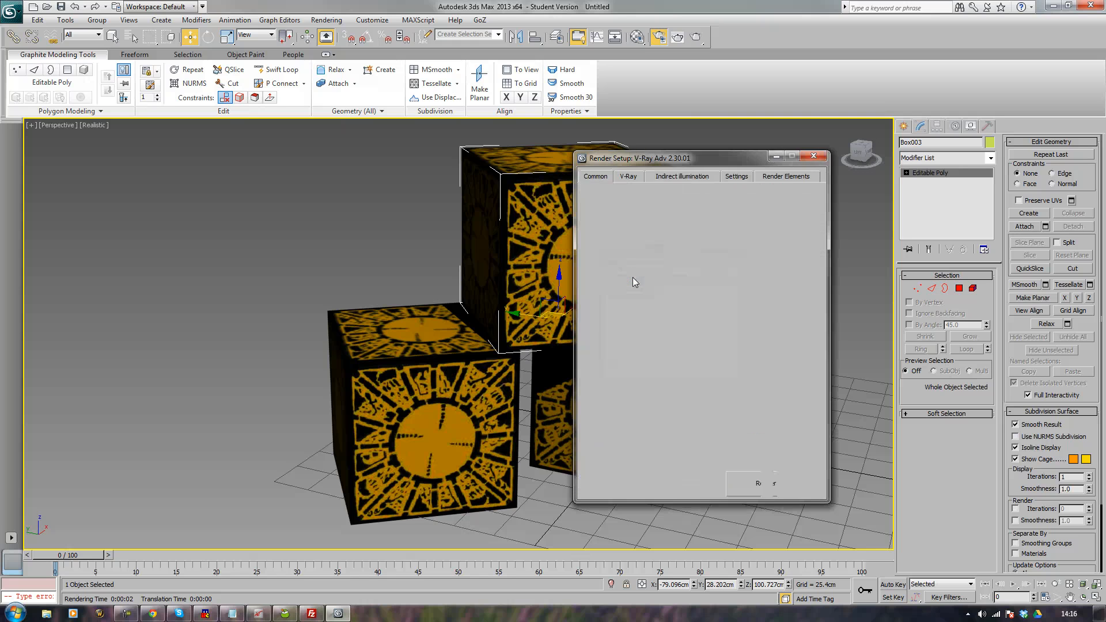
{"action": "left_click_drag", "start_coordinate": [731, 157], "coordinate": [924, 189]}
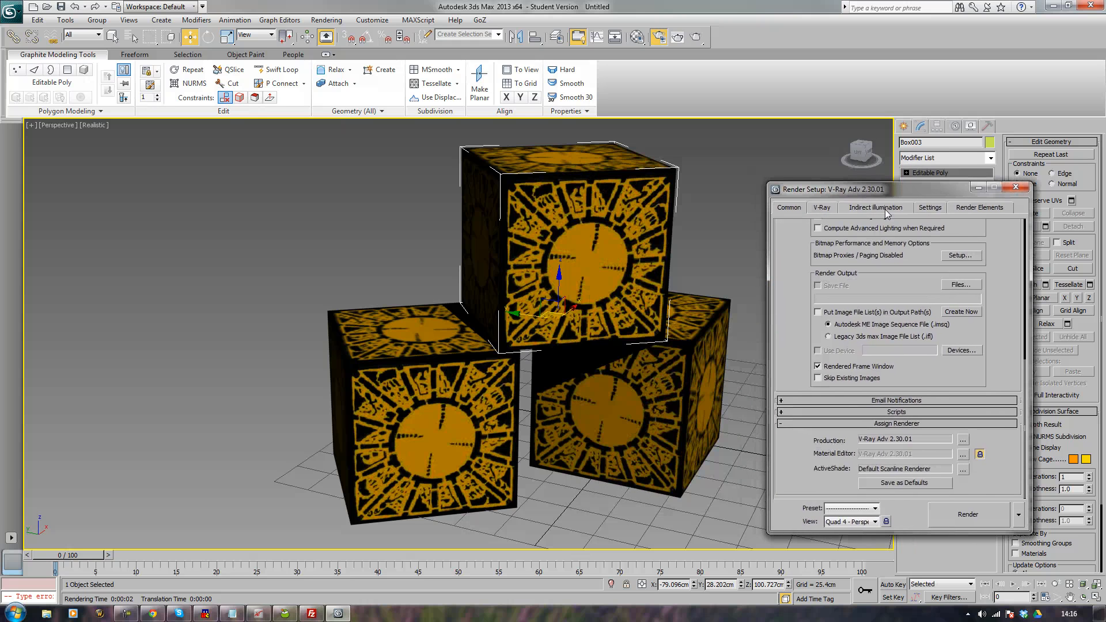
Step: Turn on V-Ray global illumination, enable showing the irradiance map's calculation phase, and close the render settings
{"action": "left_click", "coordinate": [872, 213]}
{"action": "left_click", "coordinate": [784, 241]}
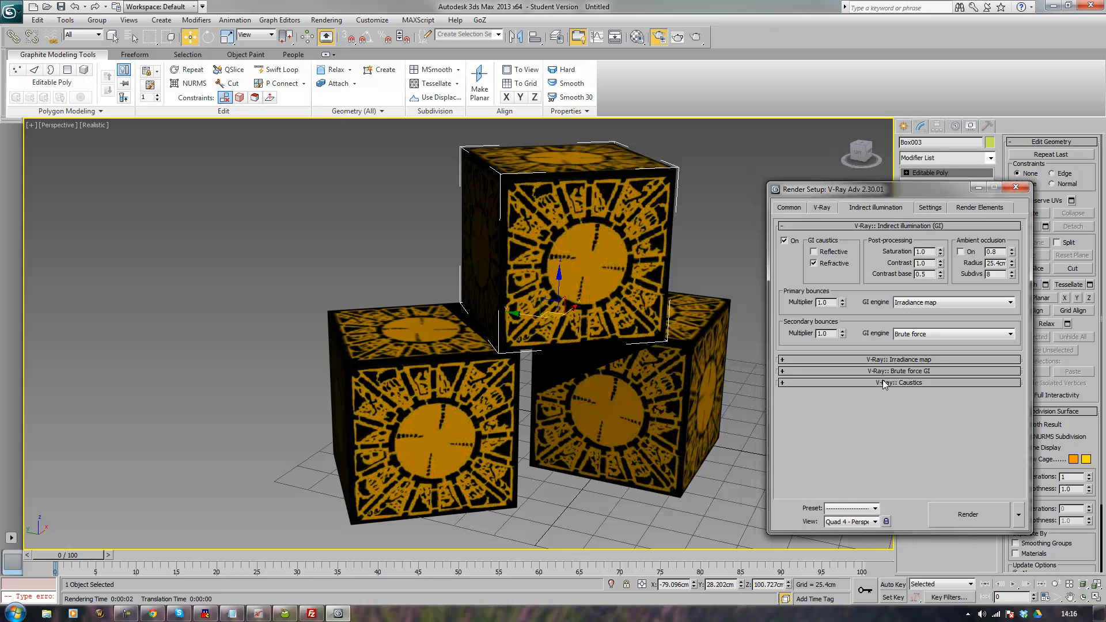
{"action": "left_click", "coordinate": [893, 360]}
{"action": "left_click", "coordinate": [845, 322]}
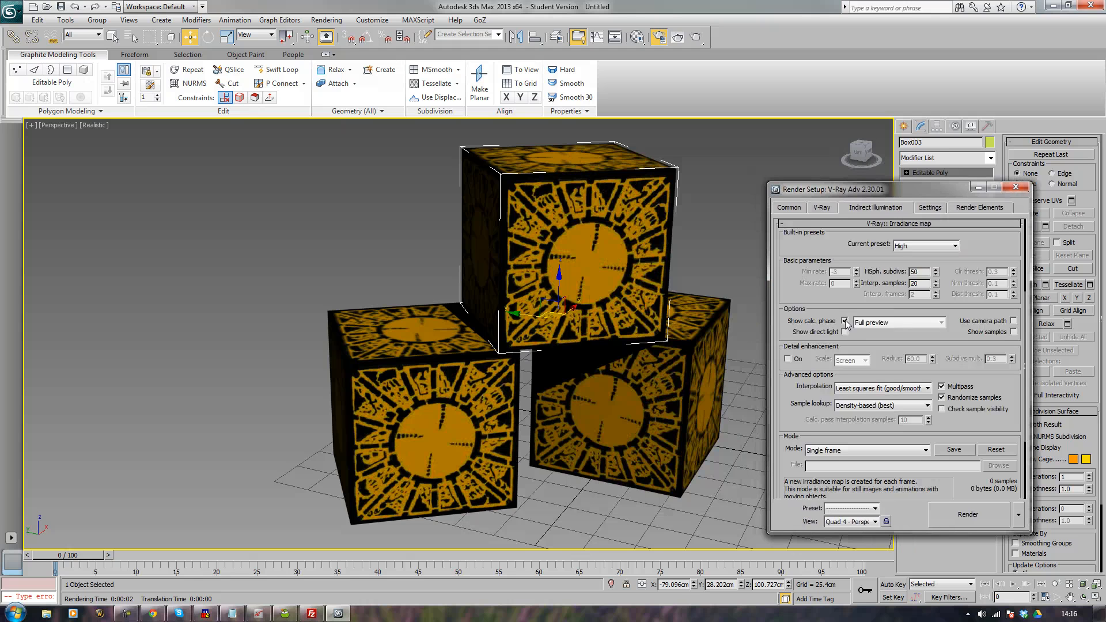
{"action": "left_click", "coordinate": [1015, 187]}
Step: Create a ground plane about 481.5 by 596.4 cm and shift it so the box stack sits near its middle
{"action": "scroll", "coordinate": [783, 320], "scroll_direction": "down", "scroll_amount": 4}
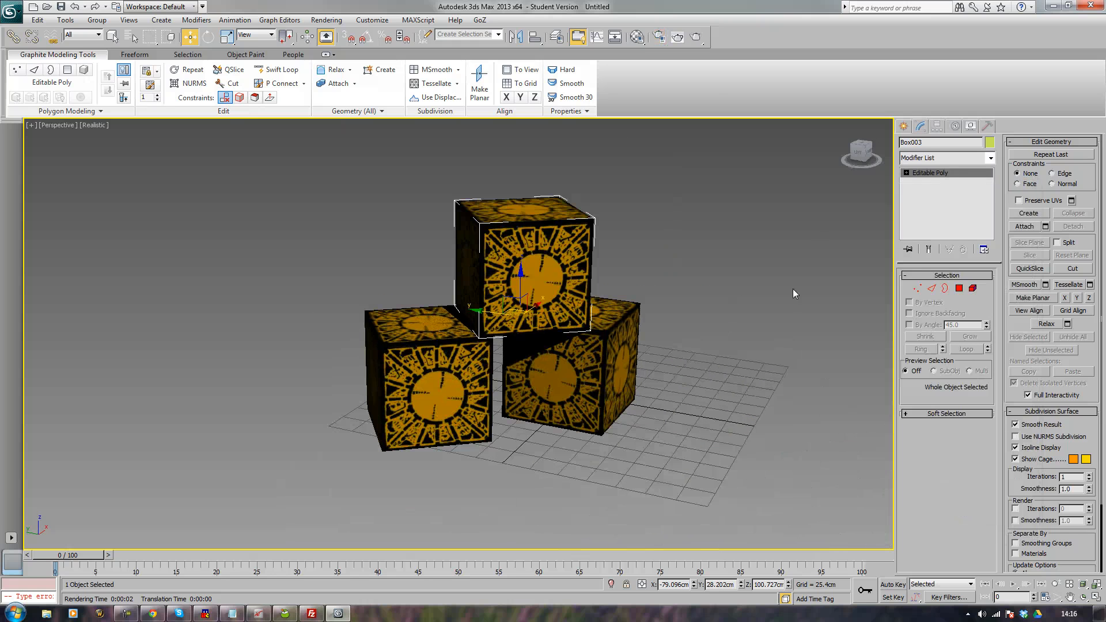
{"action": "left_click", "coordinate": [903, 127]}
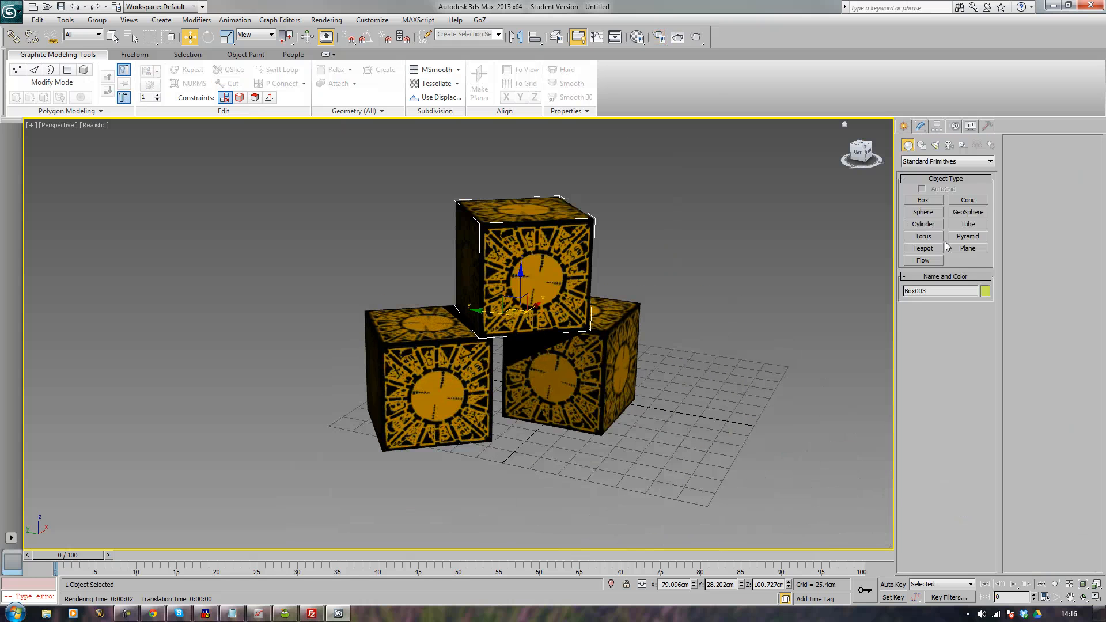
{"action": "left_click", "coordinate": [971, 248]}
{"action": "left_click_drag", "start_coordinate": [724, 490], "coordinate": [495, 256]}
{"action": "right_click", "coordinate": [660, 336]}
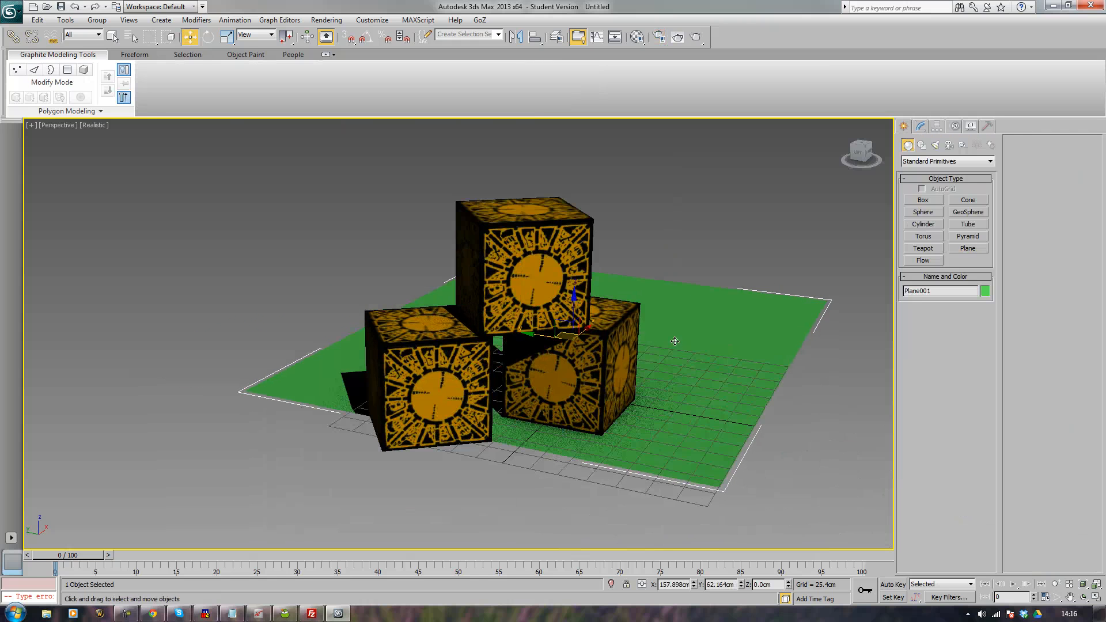
{"action": "left_click_drag", "start_coordinate": [586, 332], "coordinate": [507, 369]}
Step: Apply the puzzle box material to the ground plane and close the Material Editor
{"action": "key", "text": "m"}
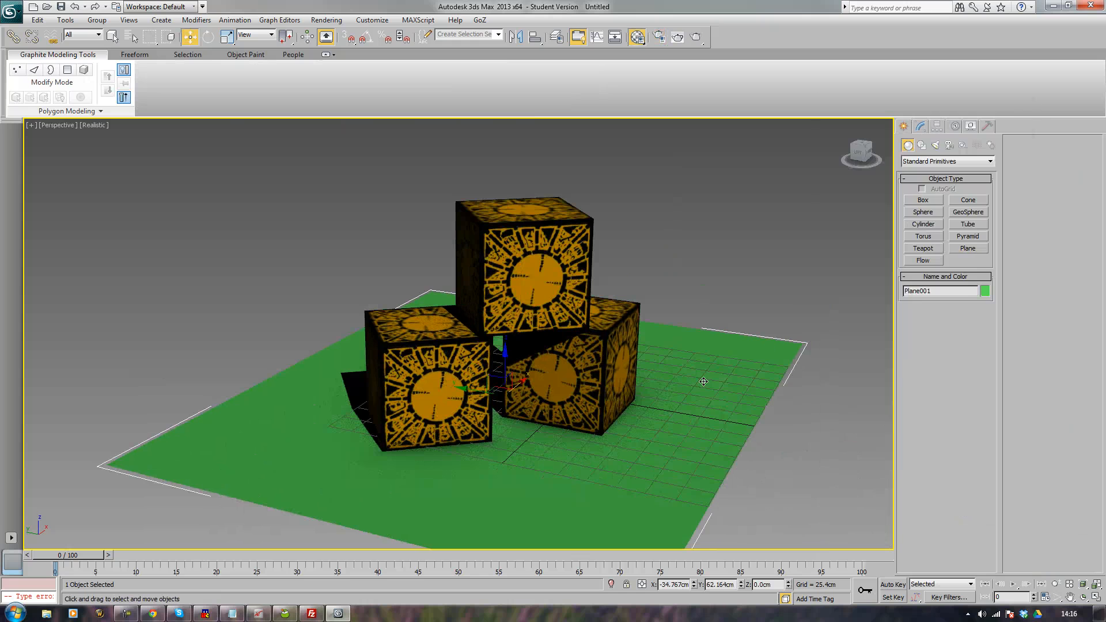
{"action": "left_click_drag", "start_coordinate": [822, 164], "coordinate": [690, 431]}
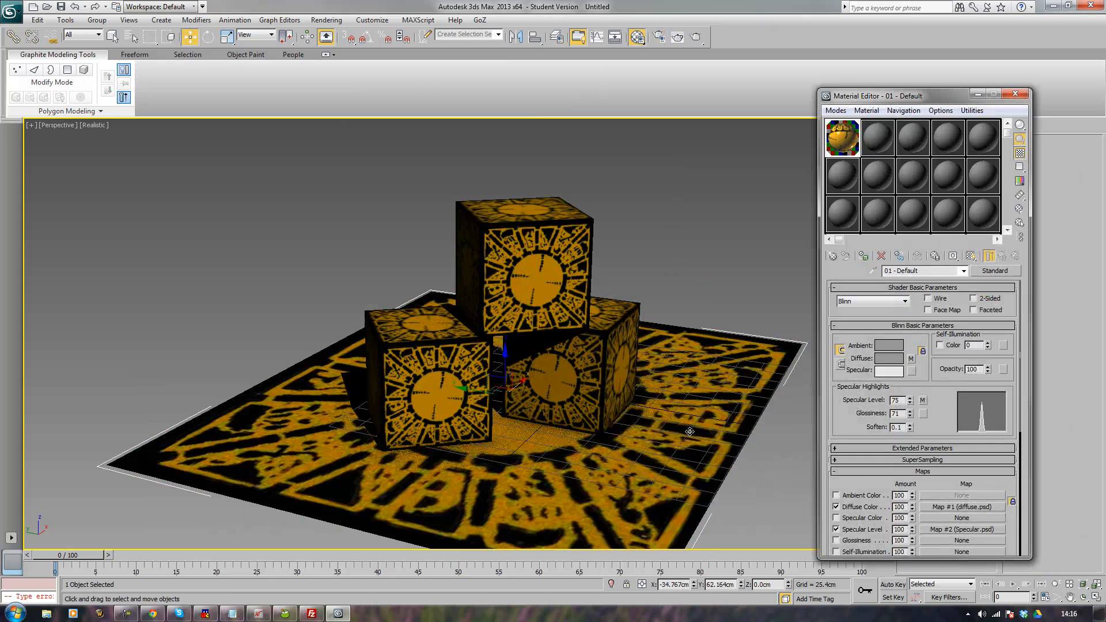
{"action": "left_click", "coordinate": [1014, 93]}
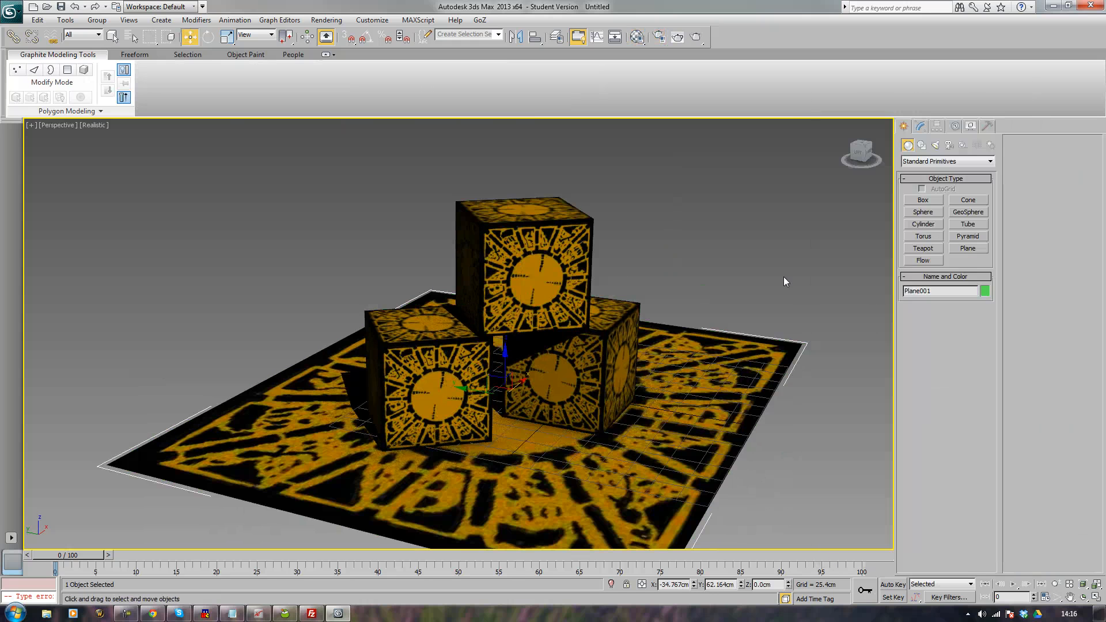
Step: Create a plane-type VRayLight beside the stacked boxes
{"action": "middle_click_drag", "start_coordinate": [743, 325], "coordinate": [764, 288]}
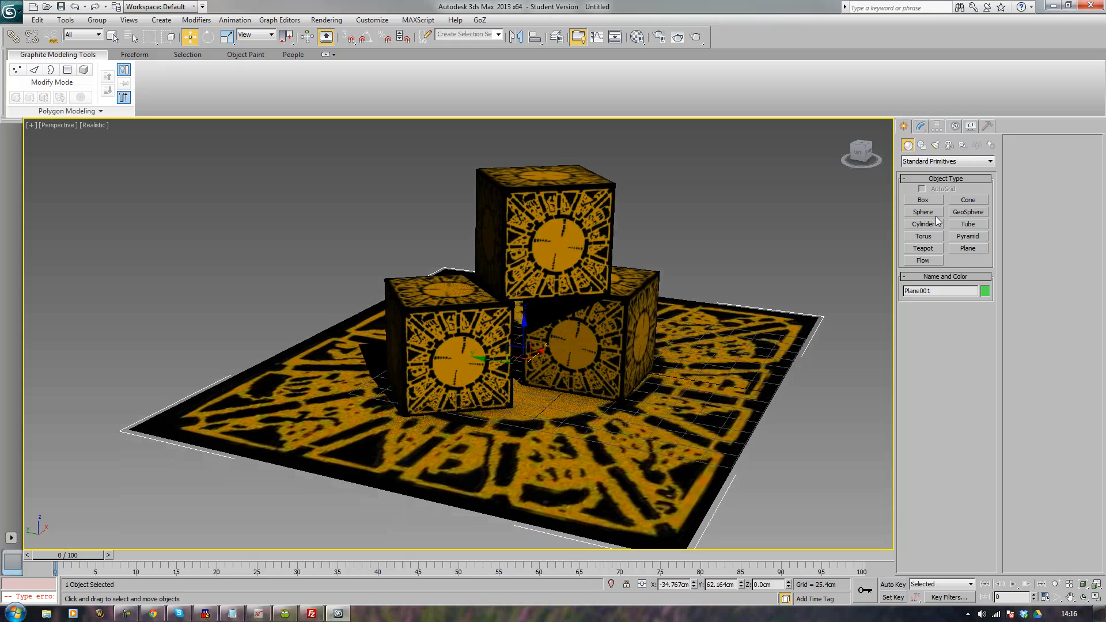
{"action": "left_click", "coordinate": [935, 145]}
{"action": "left_click", "coordinate": [929, 162]}
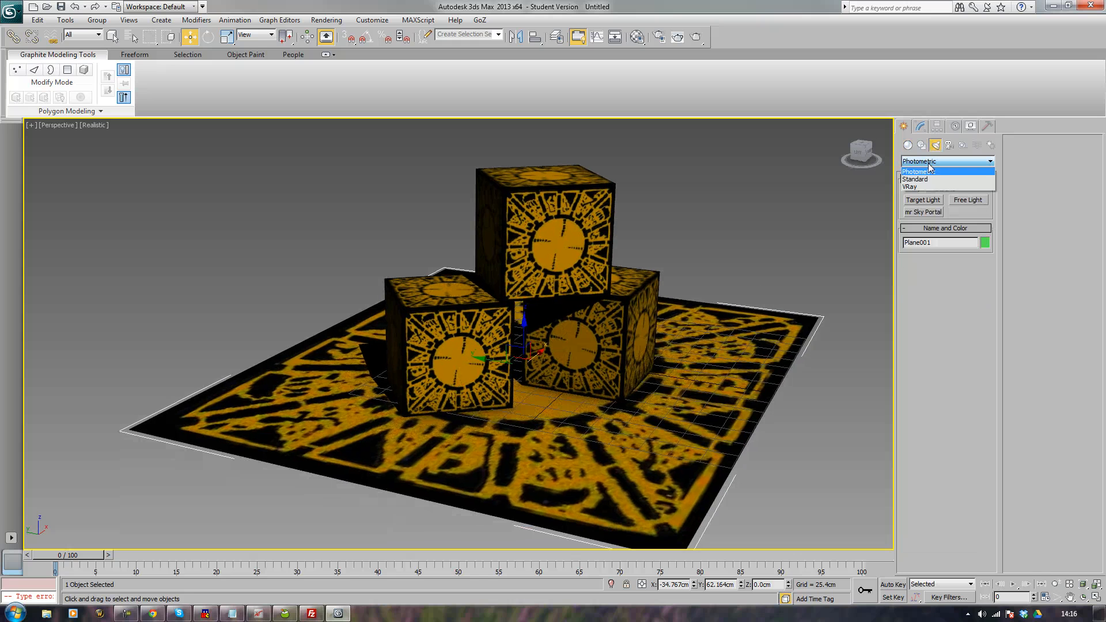
{"action": "left_click", "coordinate": [915, 187]}
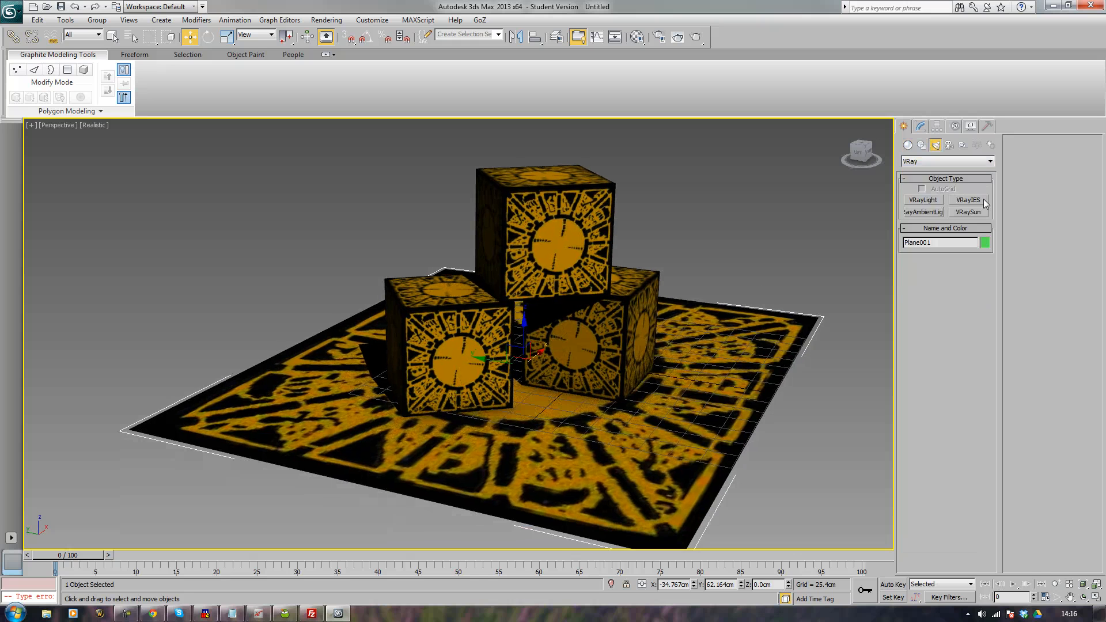
{"action": "left_click", "coordinate": [924, 200]}
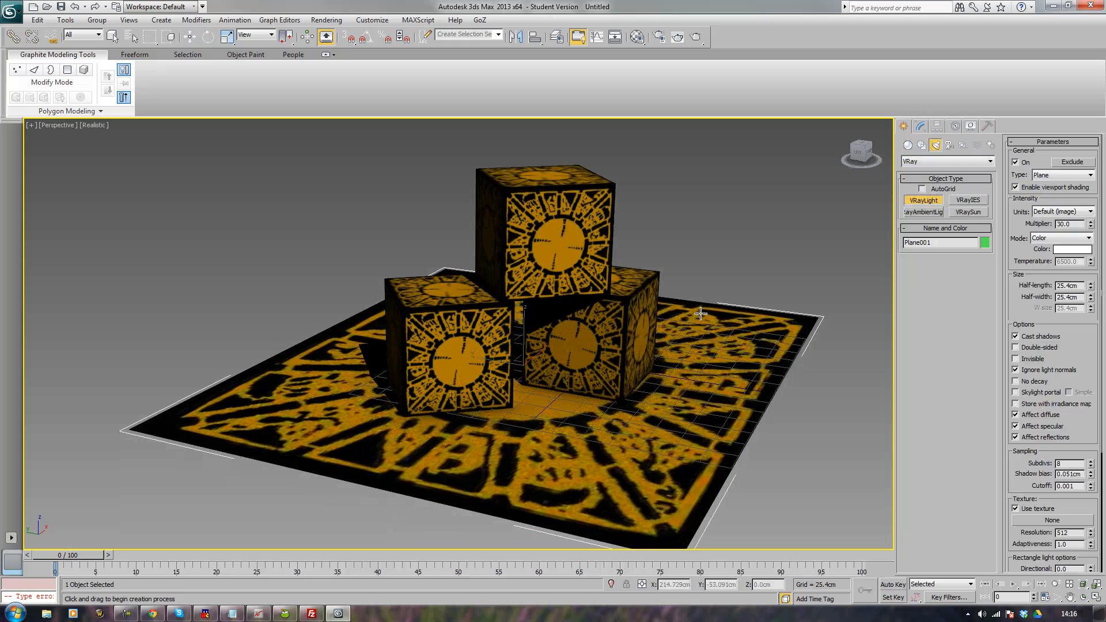
{"action": "left_click_drag", "start_coordinate": [726, 341], "coordinate": [772, 380]}
{"action": "right_click", "coordinate": [774, 363]}
Step: Rotate the V-Ray light upright and position it so it shines at the front of the boxes
{"action": "key", "text": "e"}
{"action": "left_click_drag", "start_coordinate": [737, 305], "coordinate": [759, 274]}
{"action": "mouse_move", "coordinate": [762, 348]}
{"action": "left_mouse_down"}
{"action": "mouse_move", "coordinate": [691, 363]}
{"action": "mouse_move", "coordinate": [664, 353]}
{"action": "mouse_move", "coordinate": [717, 346]}
{"action": "mouse_move", "coordinate": [737, 220]}
{"action": "mouse_move", "coordinate": [757, 360]}
{"action": "mouse_move", "coordinate": [777, 357]}
{"action": "mouse_move", "coordinate": [783, 374]}
{"action": "mouse_move", "coordinate": [883, 411]}
{"action": "left_mouse_up"}
{"action": "key", "text": "w"}
Step: Frame the boxes closely, render the perspective view with V-Ray to check the lighting, and close the render
{"action": "middle_click_drag", "start_coordinate": [619, 301], "coordinate": [577, 373]}
{"action": "scroll", "coordinate": [621, 291], "scroll_direction": "up", "scroll_amount": 2}
{"action": "key", "text": "shift+q"}
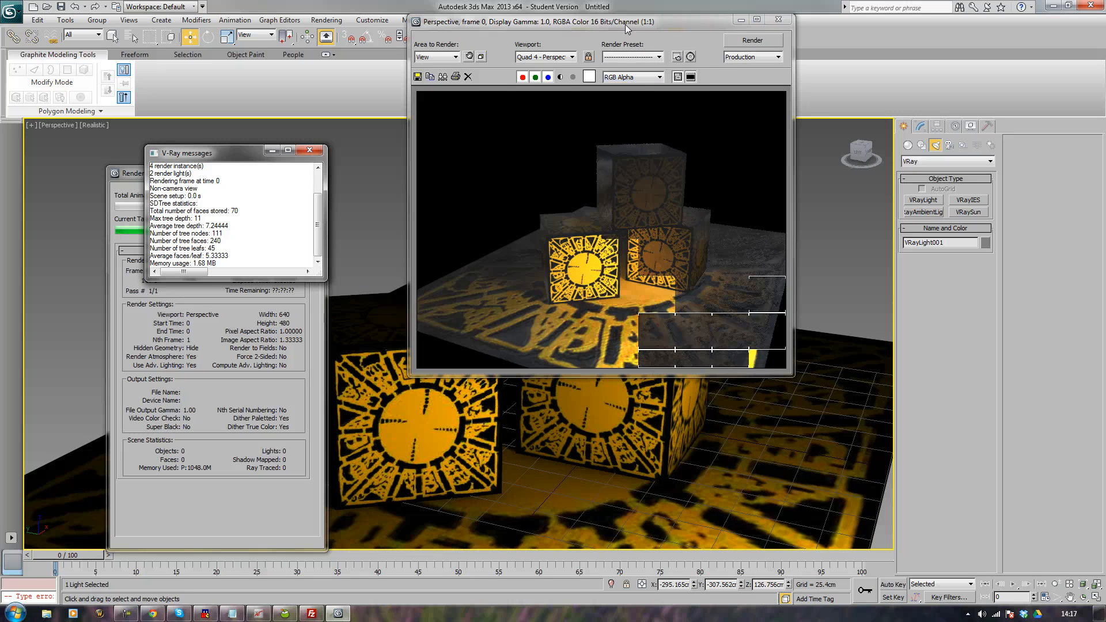
{"action": "left_click_drag", "start_coordinate": [628, 24], "coordinate": [631, 160]}
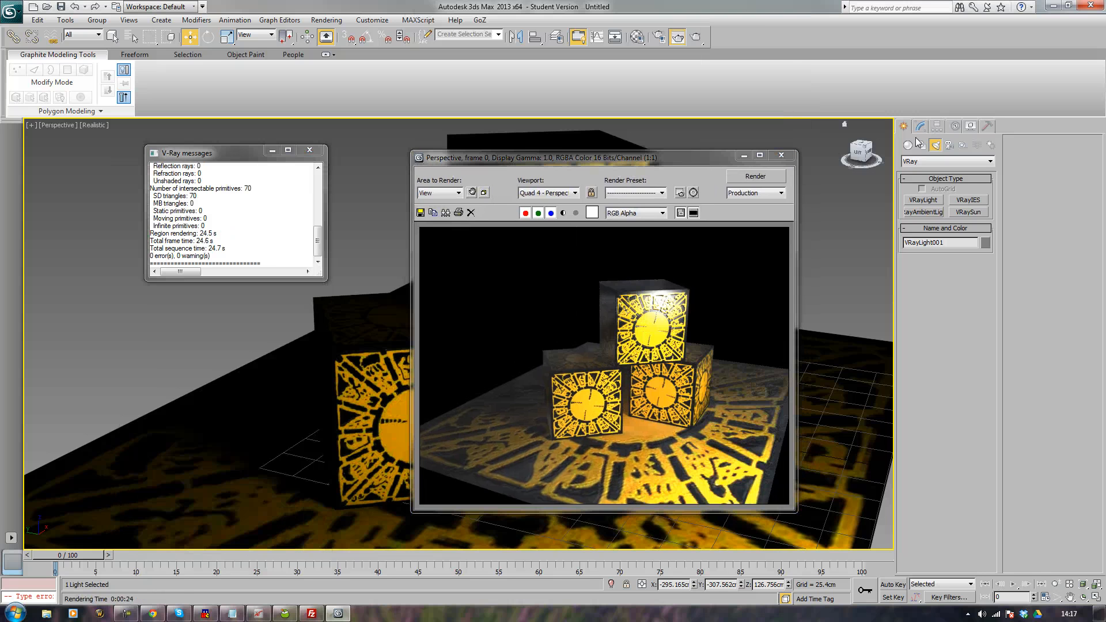
{"action": "left_click", "coordinate": [776, 157]}
Step: Make one copy of the V-Ray light and place it above the box stack
{"action": "middle_click_drag", "start_coordinate": [702, 398], "coordinate": [695, 358]}
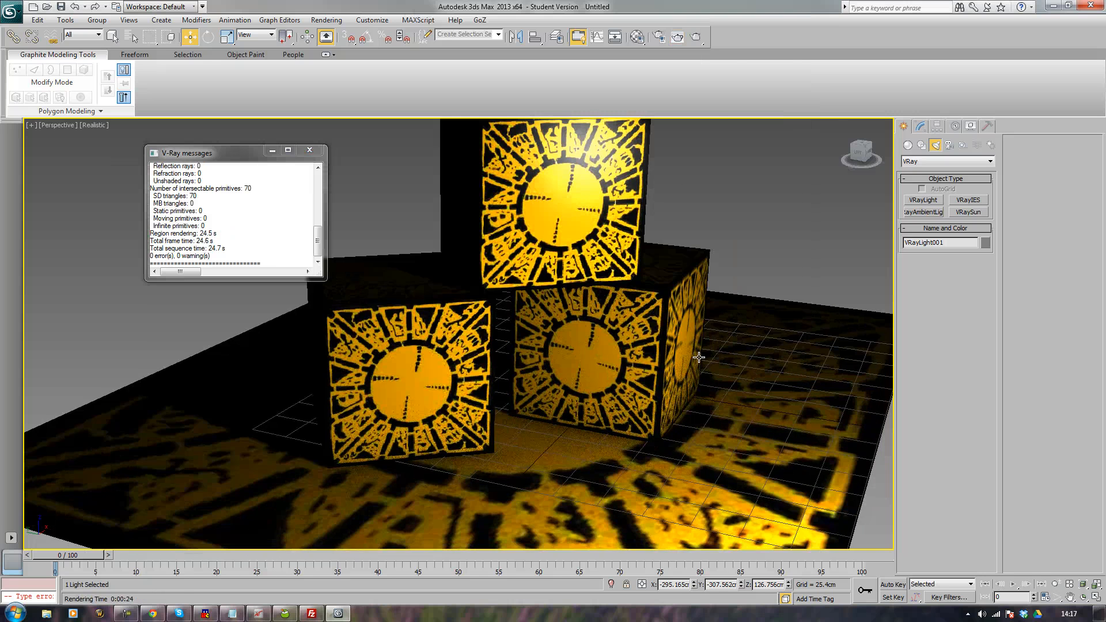
{"action": "scroll", "coordinate": [696, 358], "scroll_direction": "down", "scroll_amount": 4}
{"action": "middle_click_drag", "start_coordinate": [608, 430], "coordinate": [648, 406], "text": "alt"}
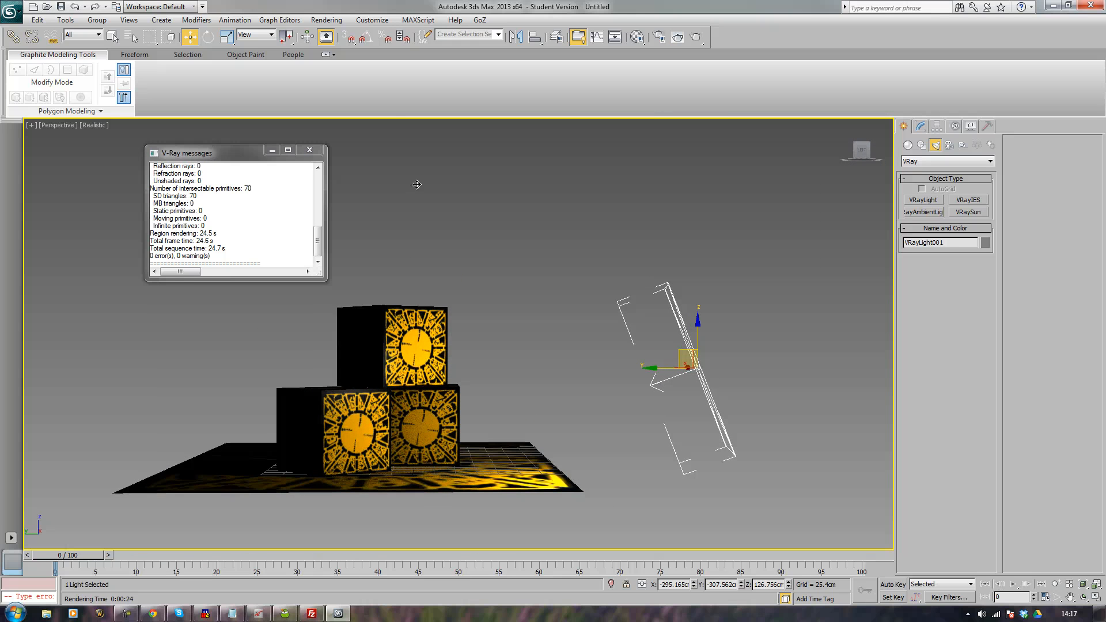
{"action": "left_click_drag", "start_coordinate": [687, 358], "coordinate": [422, 196], "text": "shift"}
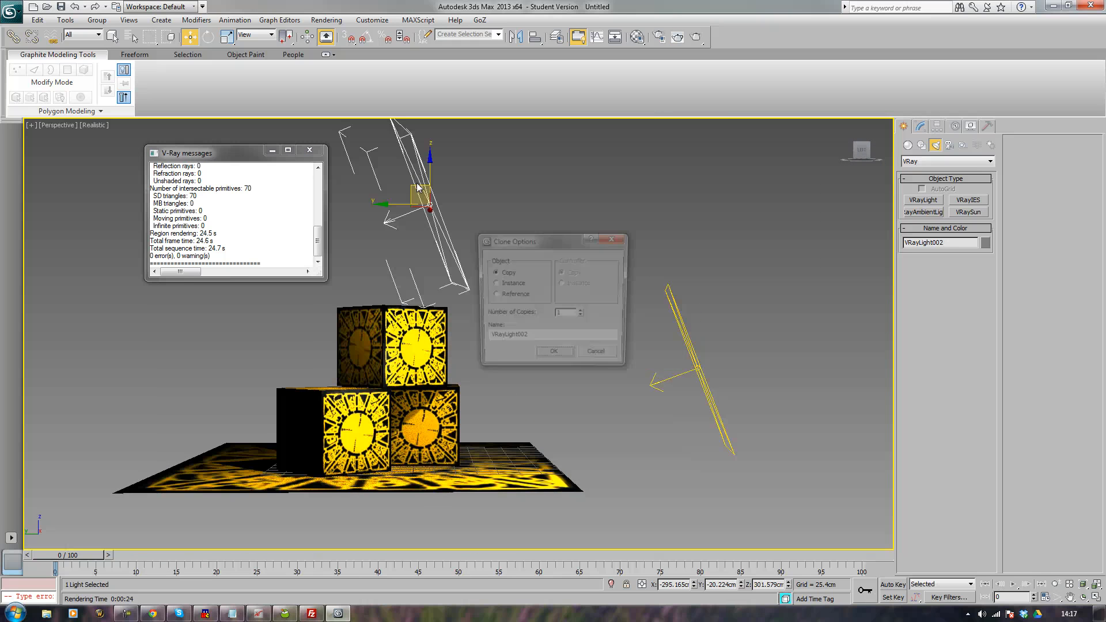
{"action": "left_click", "coordinate": [547, 354]}
Step: Set the copied light's half-length and half-width to 50 cm each
{"action": "left_click", "coordinate": [921, 127]}
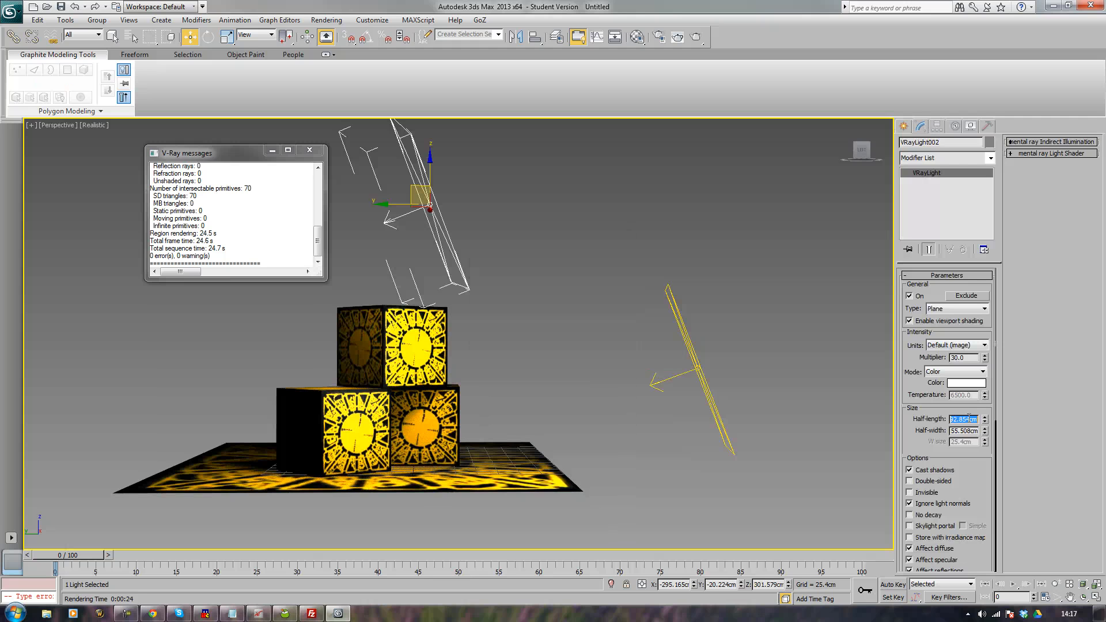
{"action": "type", "text": "50"}
{"action": "key", "text": "Tab"}
{"action": "type", "text": "50"}
{"action": "key", "text": "Return"}
Step: Rotate the copied light to aim down at the boxes and reposition it high on the opposite side from the first light
{"action": "key", "text": "e"}
{"action": "left_click_drag", "start_coordinate": [474, 240], "coordinate": [494, 205]}
{"action": "middle_click_drag", "start_coordinate": [494, 205], "coordinate": [427, 196], "text": "alt"}
{"action": "left_click_drag", "start_coordinate": [427, 196], "coordinate": [234, 174]}
{"action": "key", "text": "w"}
{"action": "middle_click_drag", "start_coordinate": [442, 265], "coordinate": [416, 293]}
{"action": "scroll", "coordinate": [502, 272], "scroll_direction": "down", "scroll_amount": 6}
{"action": "middle_click_drag", "start_coordinate": [503, 272], "coordinate": [502, 354], "text": "alt"}
{"action": "left_click_drag", "start_coordinate": [455, 306], "coordinate": [479, 272]}
{"action": "middle_click_drag", "start_coordinate": [479, 272], "coordinate": [511, 391], "text": "alt"}
{"action": "scroll", "coordinate": [599, 242], "scroll_direction": "up", "scroll_amount": 5}
{"action": "scroll", "coordinate": [435, 375], "scroll_direction": "up", "scroll_amount": 3}
{"action": "middle_click_drag", "start_coordinate": [389, 370], "coordinate": [547, 379]}
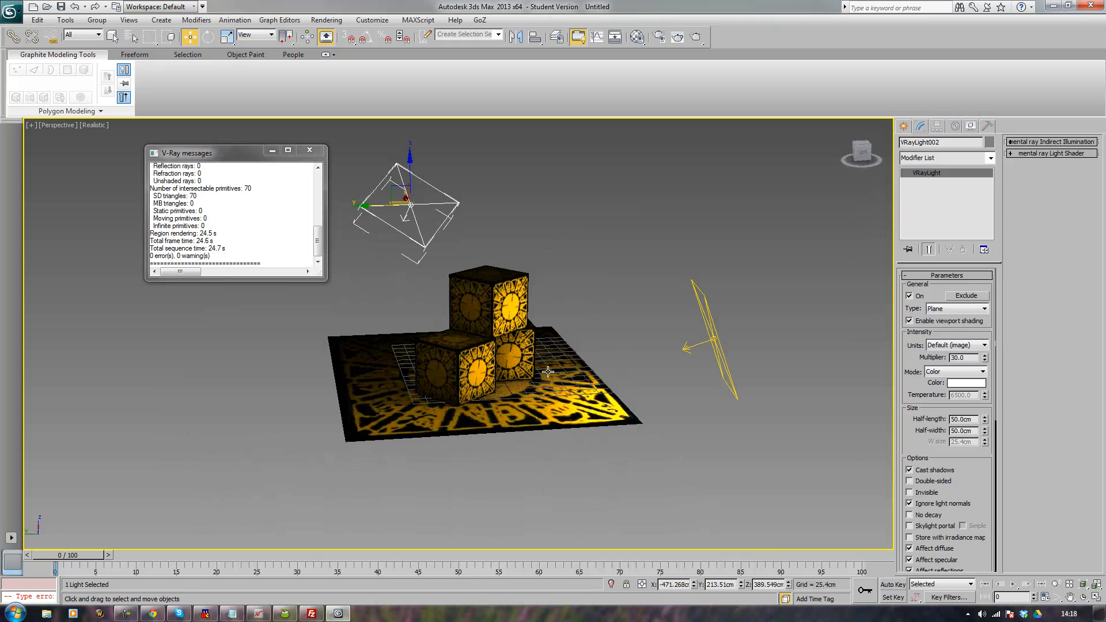
Step: Convert the ground plane to an Editable Poly
{"action": "left_click", "coordinate": [549, 413]}
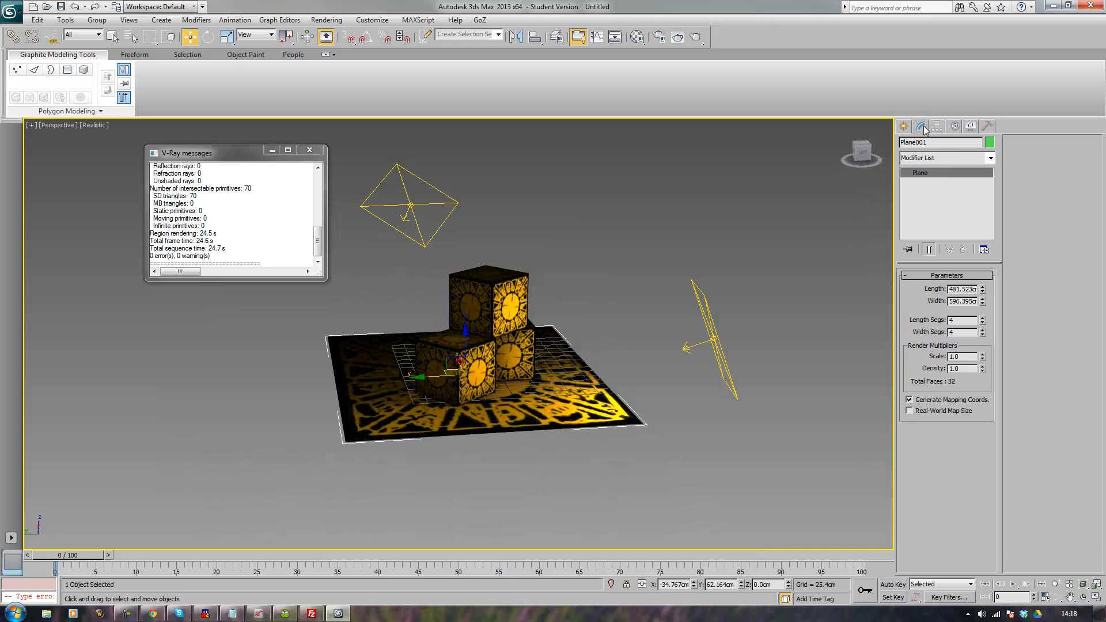
{"action": "right_click", "coordinate": [589, 410]}
{"action": "mouse_move", "coordinate": [612, 518]}
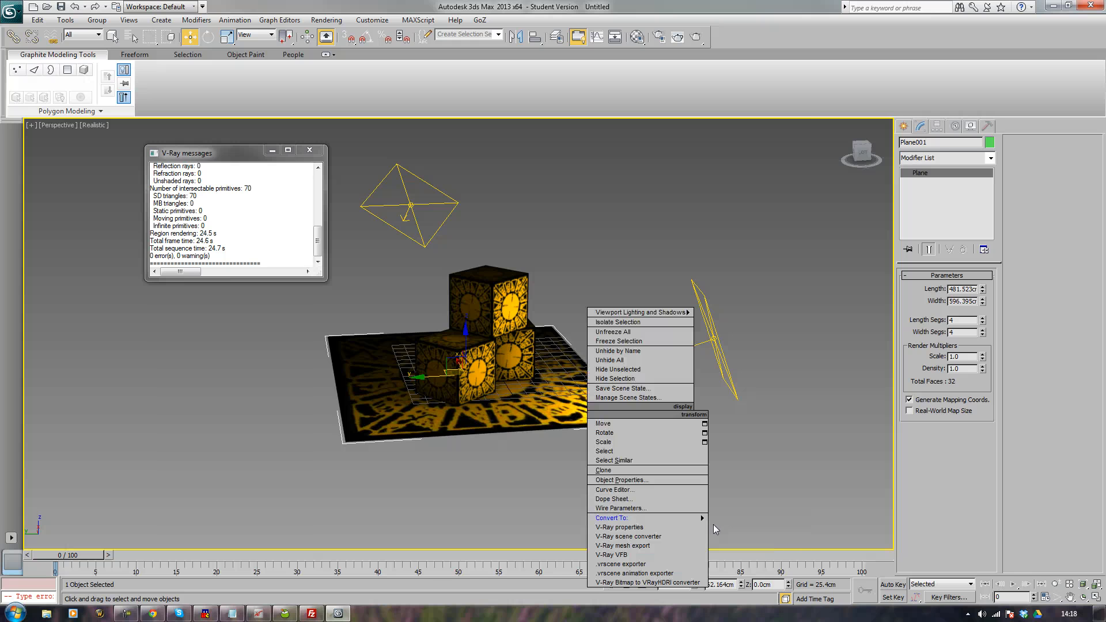
{"action": "mouse_move", "coordinate": [704, 517]}
{"action": "left_click", "coordinate": [766, 527]}
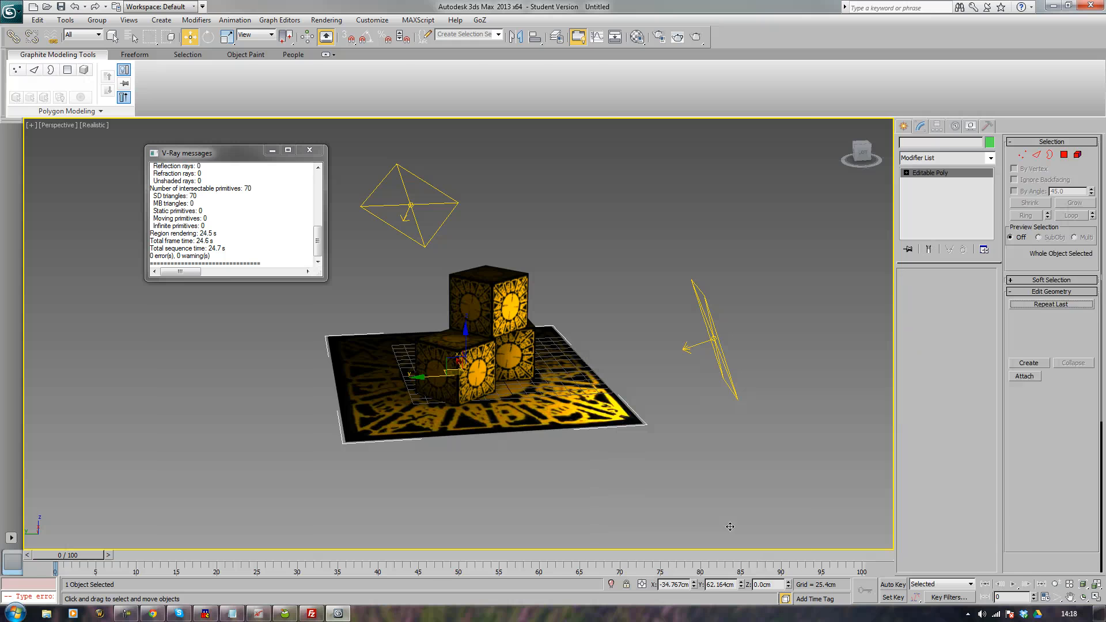
Step: Extend the ground plane's outer border downward about 43.7 cm to form side walls
{"action": "left_click", "coordinate": [945, 288]}
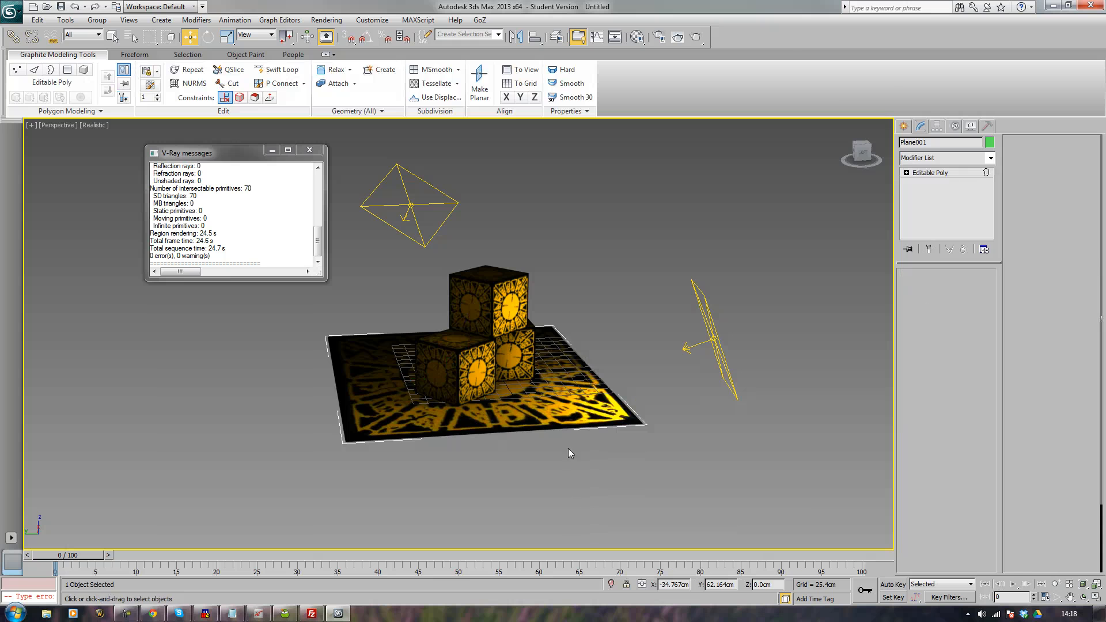
{"action": "left_click", "coordinate": [574, 430]}
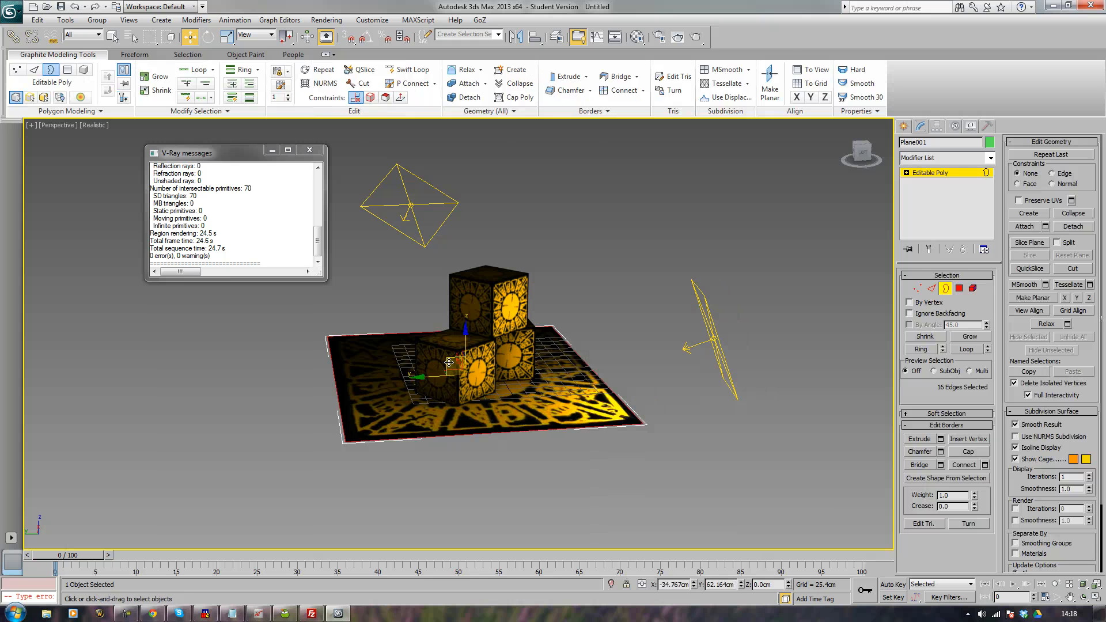
{"action": "left_click_drag", "start_coordinate": [466, 341], "coordinate": [464, 364], "text": "shift"}
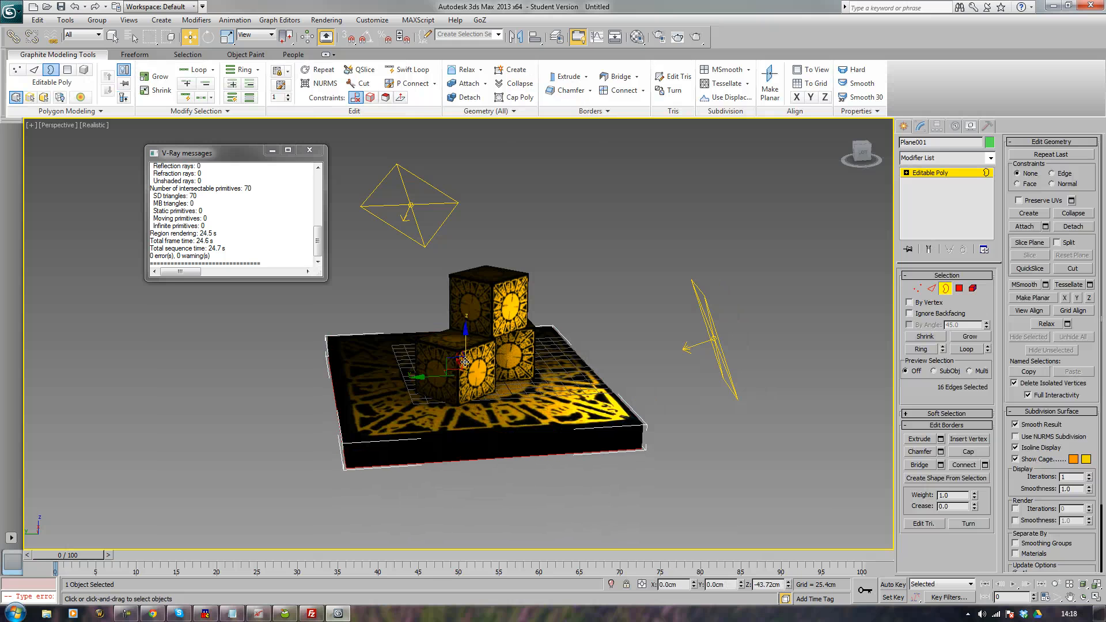
Step: Select all the slab's top polygons, invert the selection to the side walls, and detach those as the separate object Object001
{"action": "left_click", "coordinate": [959, 288]}
{"action": "left_click", "coordinate": [557, 398]}
{"action": "left_click", "coordinate": [542, 406], "text": "ctrl"}
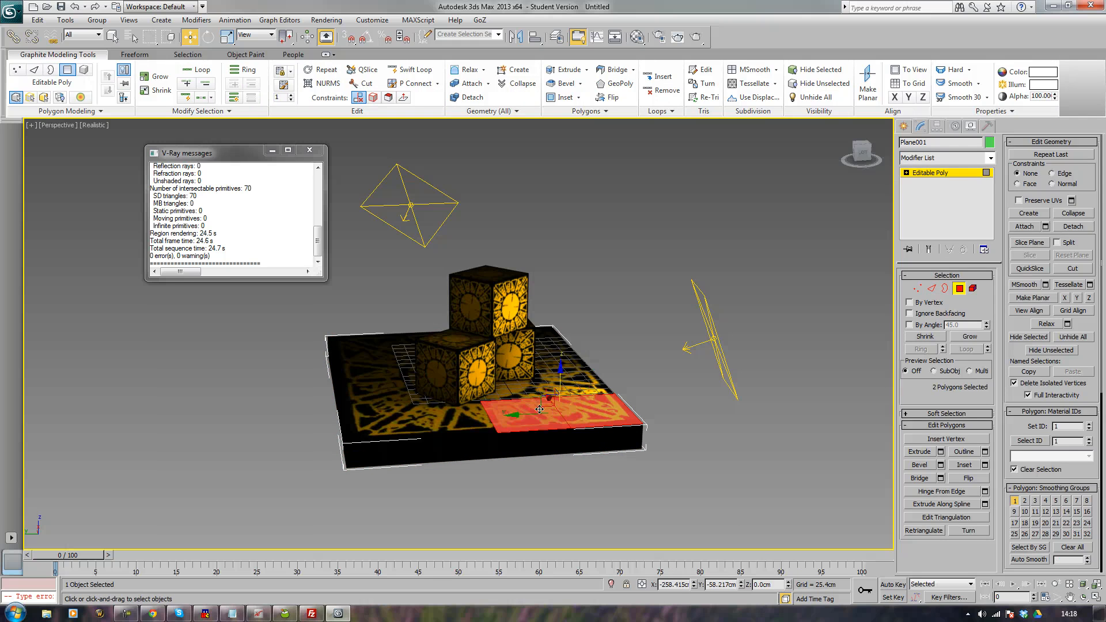
{"action": "left_click", "coordinate": [468, 420], "text": "ctrl"}
{"action": "left_click", "coordinate": [380, 416], "text": "ctrl"}
{"action": "left_click", "coordinate": [380, 403], "text": "ctrl"}
{"action": "left_click", "coordinate": [434, 393], "text": "ctrl"}
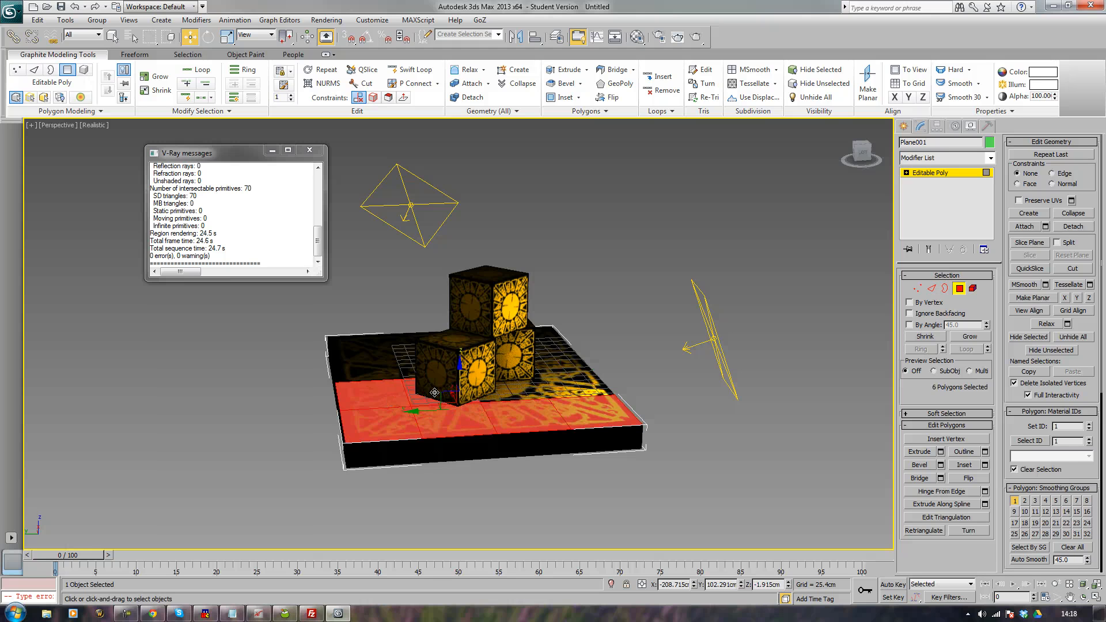
{"action": "key", "text": "ctrl+z"}
{"action": "key", "text": "q"}
{"action": "left_click", "coordinate": [431, 390], "text": "ctrl"}
{"action": "left_click", "coordinate": [397, 366], "text": "ctrl"}
{"action": "left_click", "coordinate": [405, 349], "text": "ctrl"}
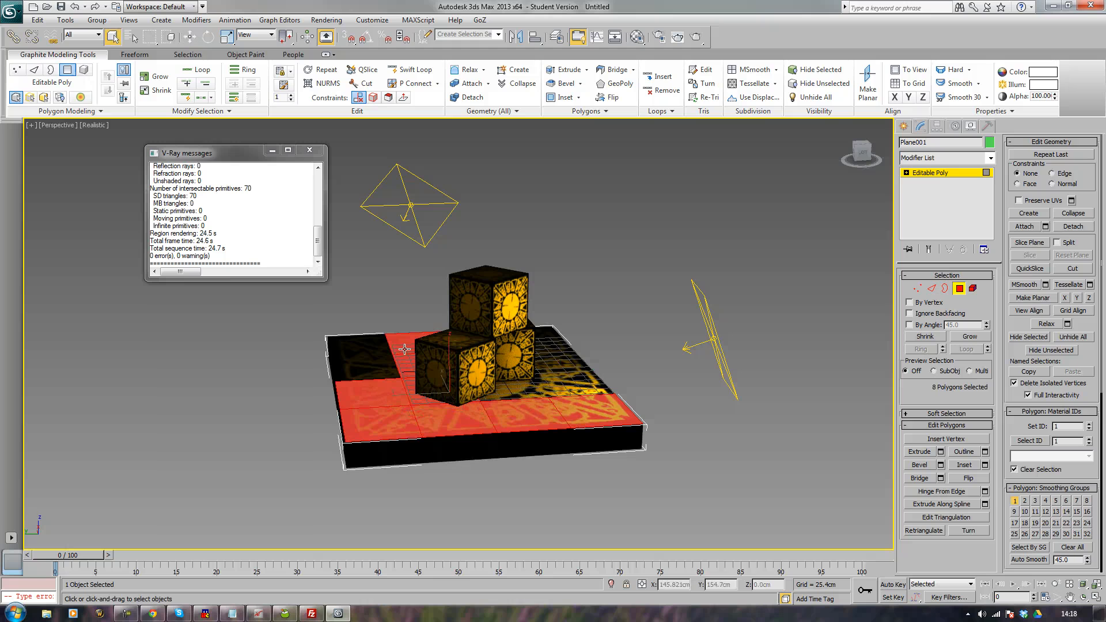
{"action": "left_click", "coordinate": [372, 362], "text": "ctrl"}
{"action": "left_click", "coordinate": [373, 348], "text": "ctrl"}
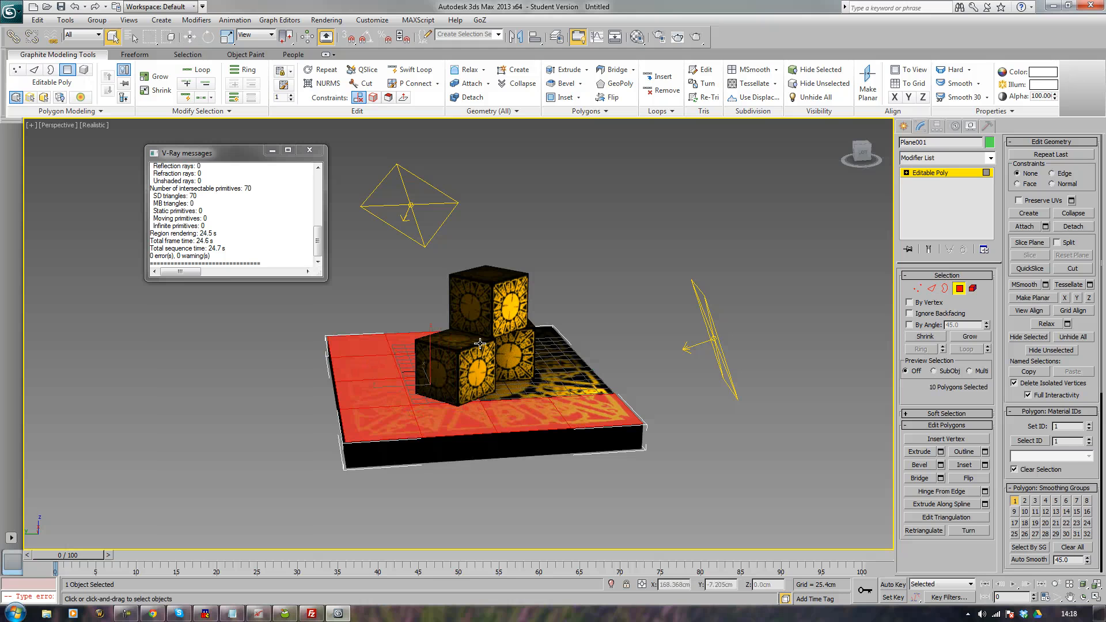
{"action": "left_click", "coordinate": [508, 392], "text": "ctrl"}
{"action": "left_click", "coordinate": [488, 335], "text": "ctrl"}
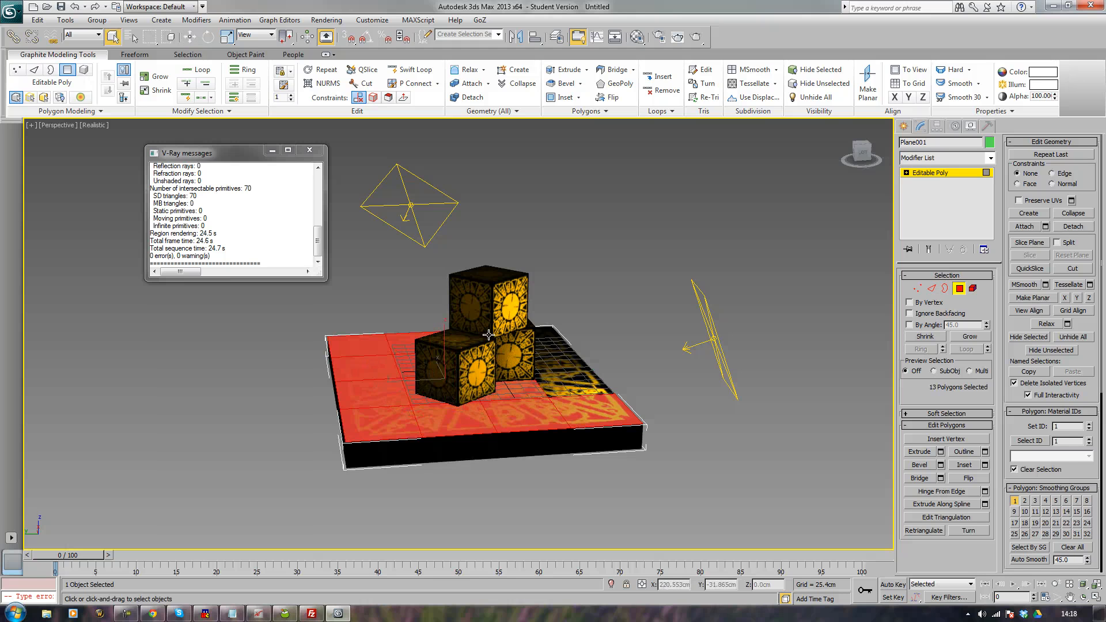
{"action": "left_click", "coordinate": [546, 335], "text": "ctrl"}
{"action": "left_click", "coordinate": [560, 358], "text": "ctrl"}
{"action": "left_click", "coordinate": [565, 385], "text": "ctrl"}
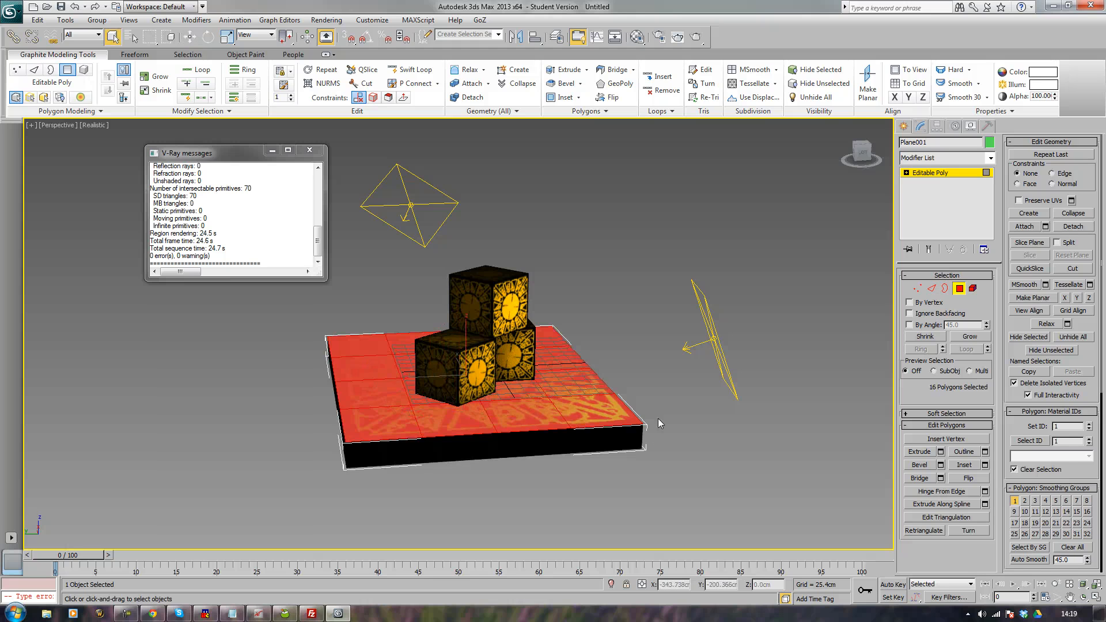
{"action": "key", "text": "ctrl+i"}
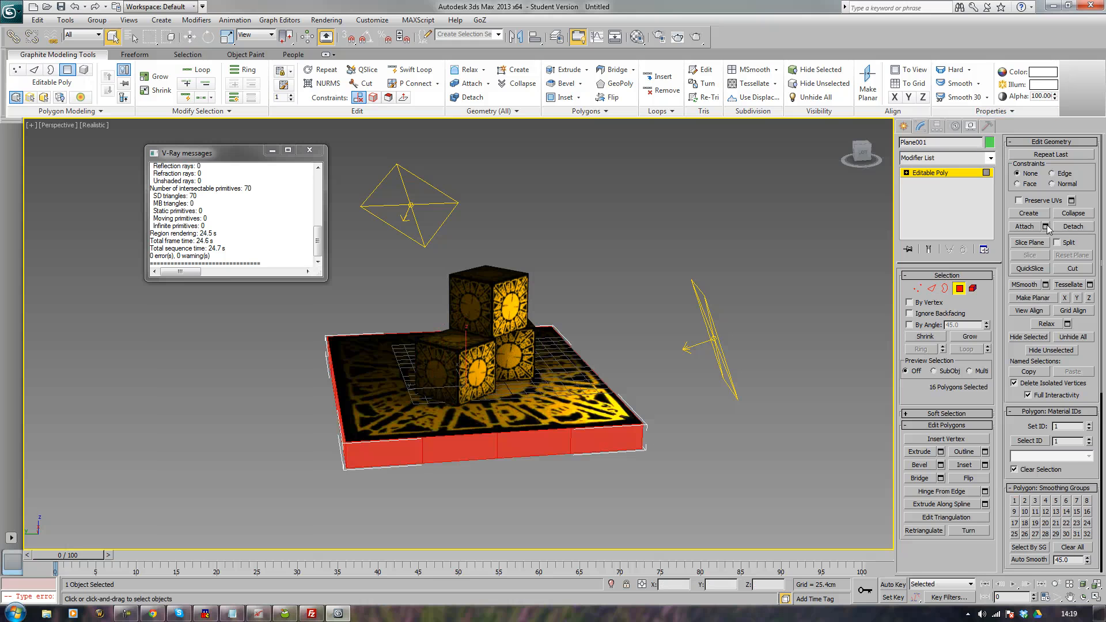
{"action": "left_click", "coordinate": [1078, 228]}
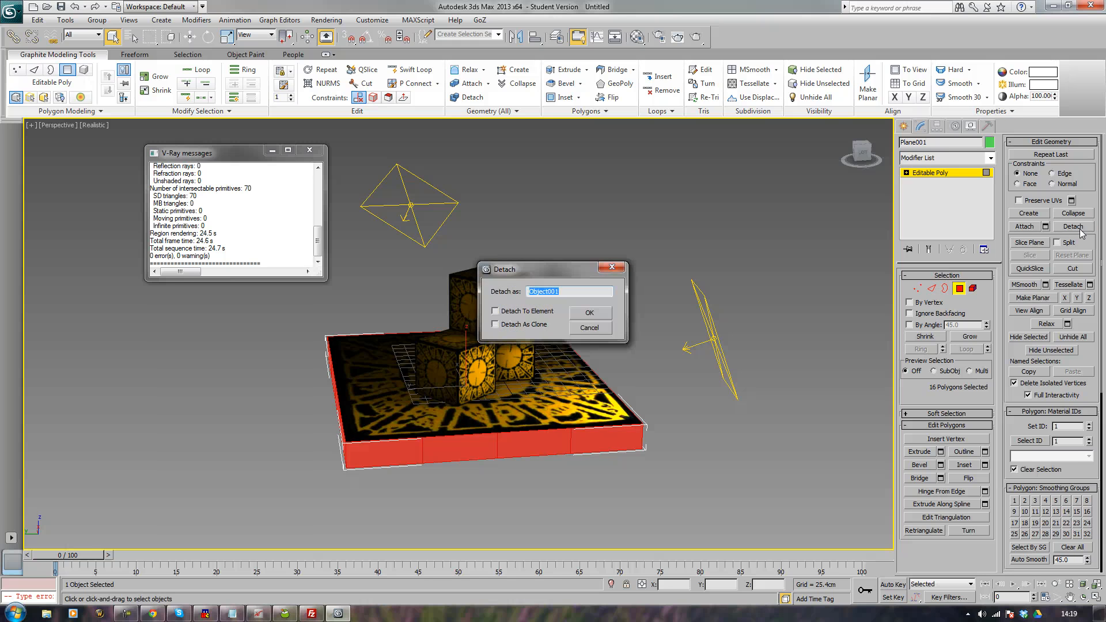
{"action": "key", "text": "Return"}
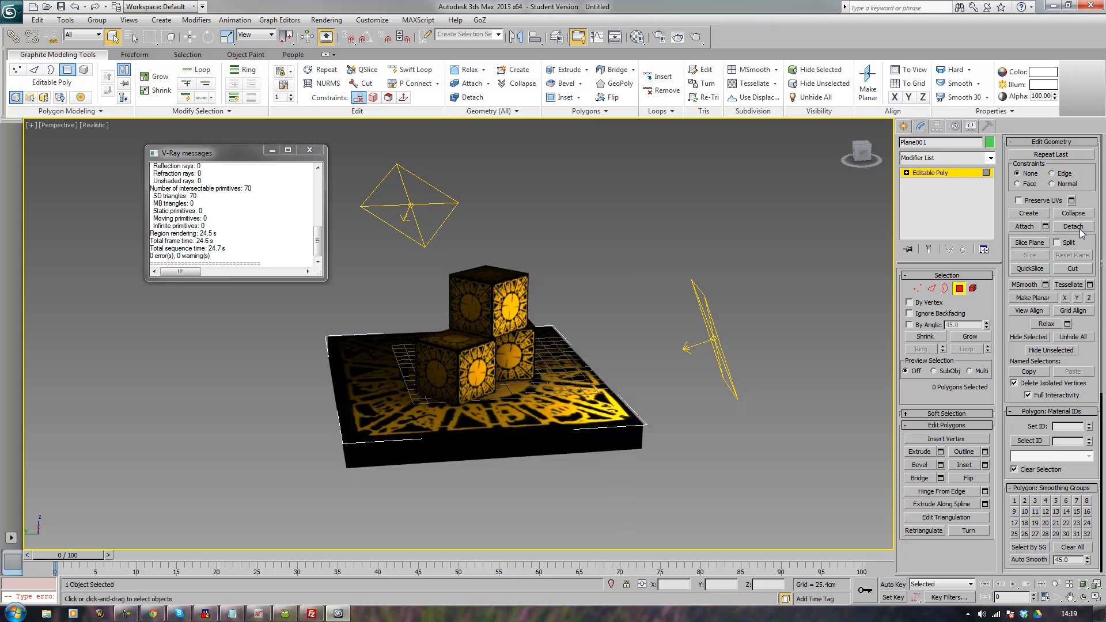
{"action": "left_click", "coordinate": [959, 289]}
Step: Apply a UVW Map modifier with Box mapping to the slab's top plane and convert it to an Editable Poly
{"action": "left_click", "coordinate": [961, 162]}
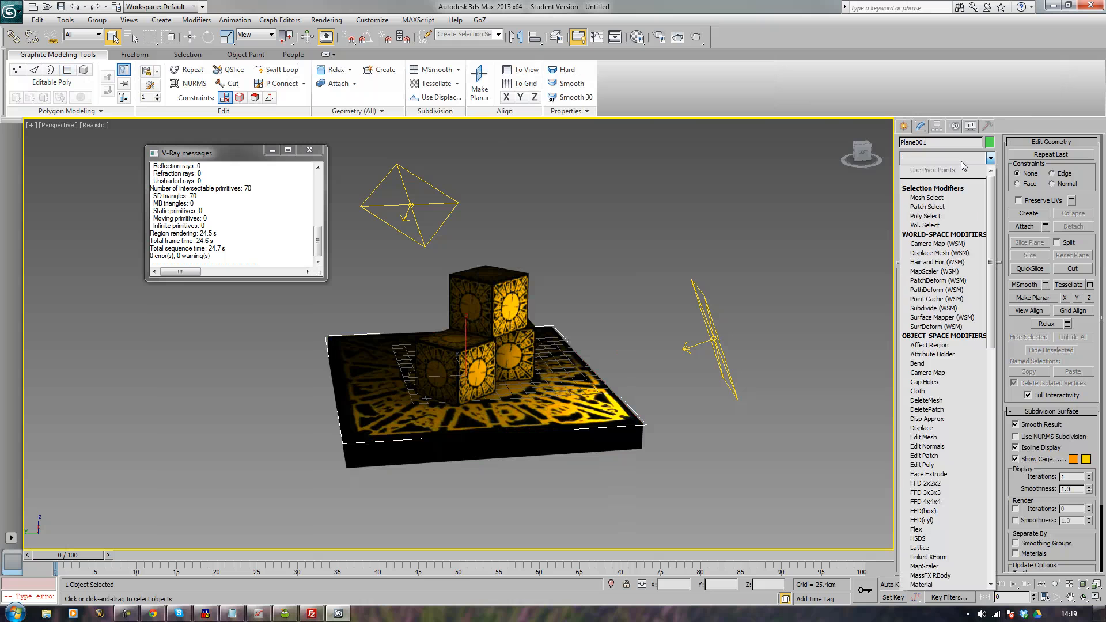
{"action": "key", "text": "u"}
{"action": "key", "text": "u"}
{"action": "key", "text": "Return"}
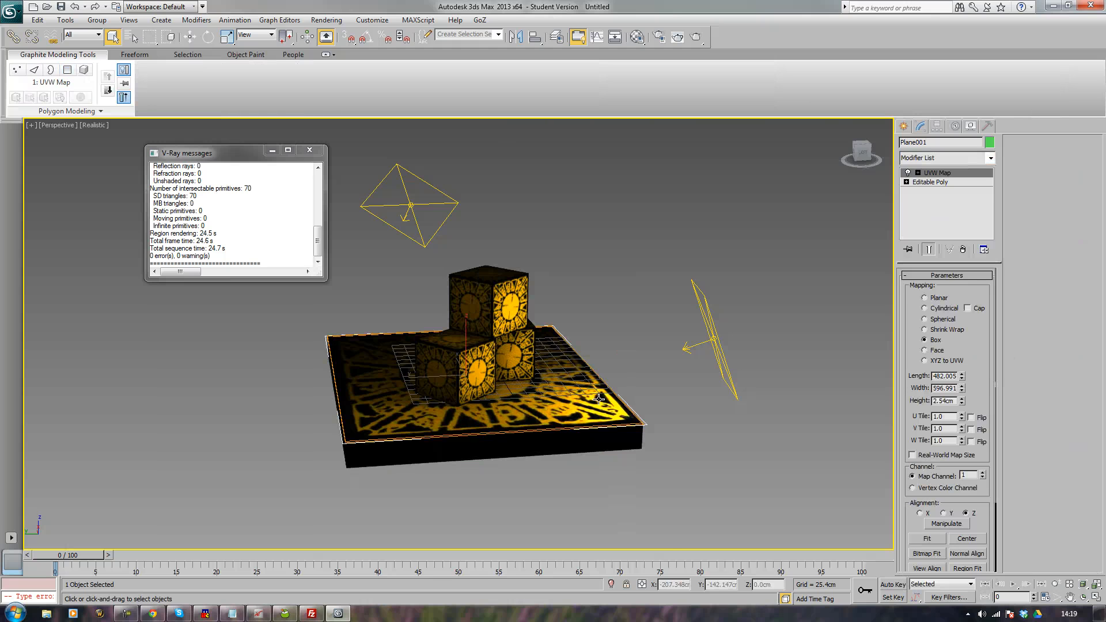
{"action": "right_click", "coordinate": [554, 403]}
{"action": "mouse_move", "coordinate": [636, 509]}
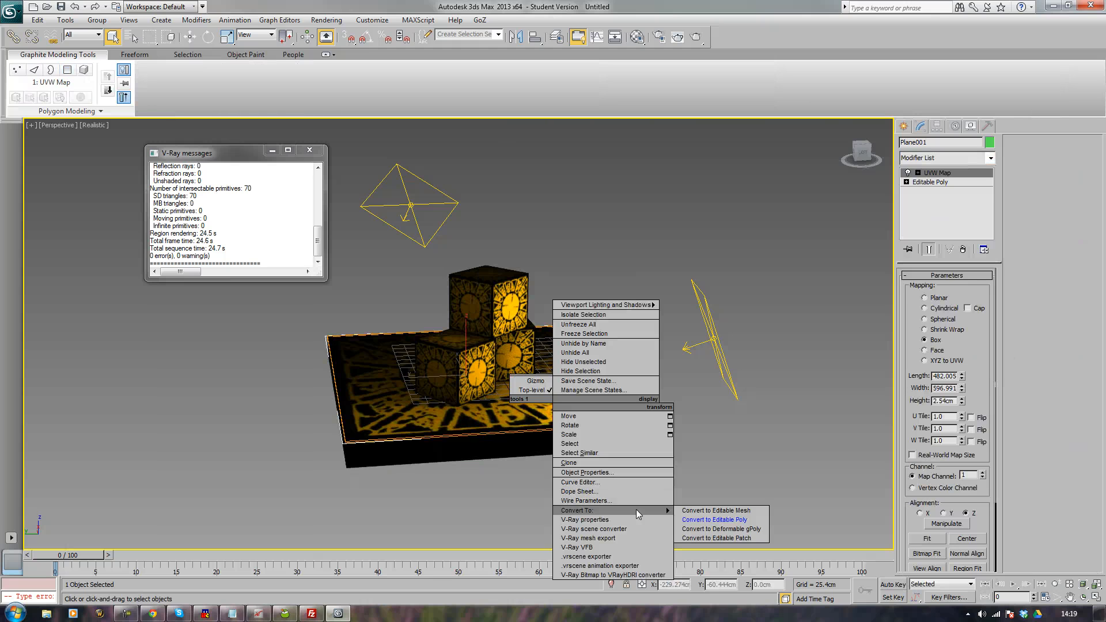
{"action": "left_click", "coordinate": [714, 519]}
Step: Apply a UVW Map modifier with Box mapping to the slab's detached side walls
{"action": "left_click", "coordinate": [709, 449]}
{"action": "left_click", "coordinate": [604, 441]}
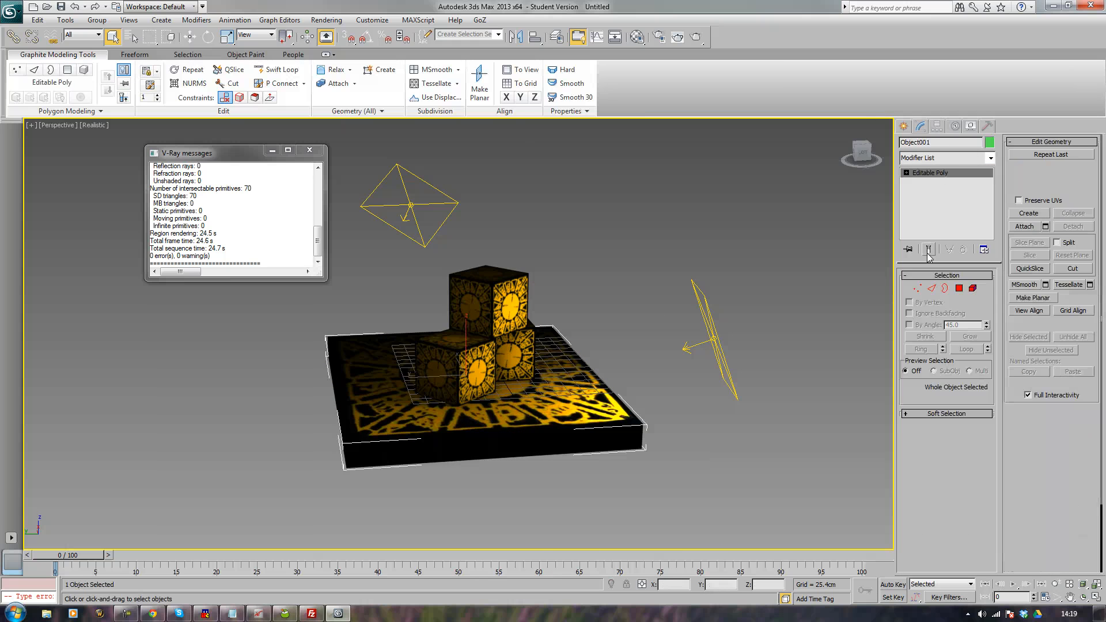
{"action": "left_click", "coordinate": [941, 158]}
{"action": "key", "text": "u"}
{"action": "key", "text": "u"}
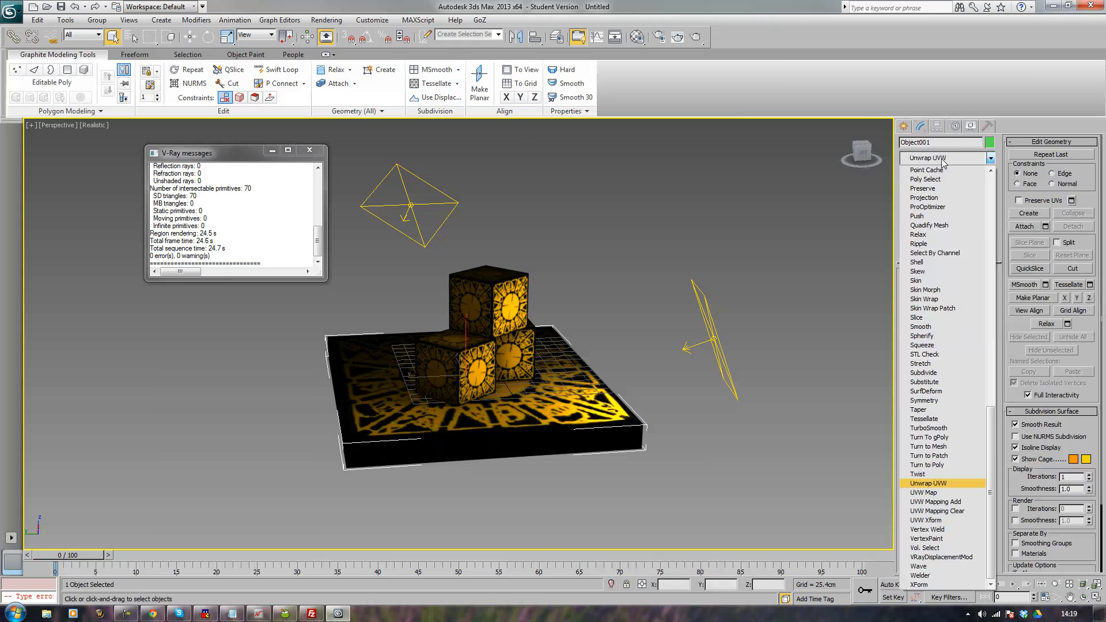
{"action": "key", "text": "Return"}
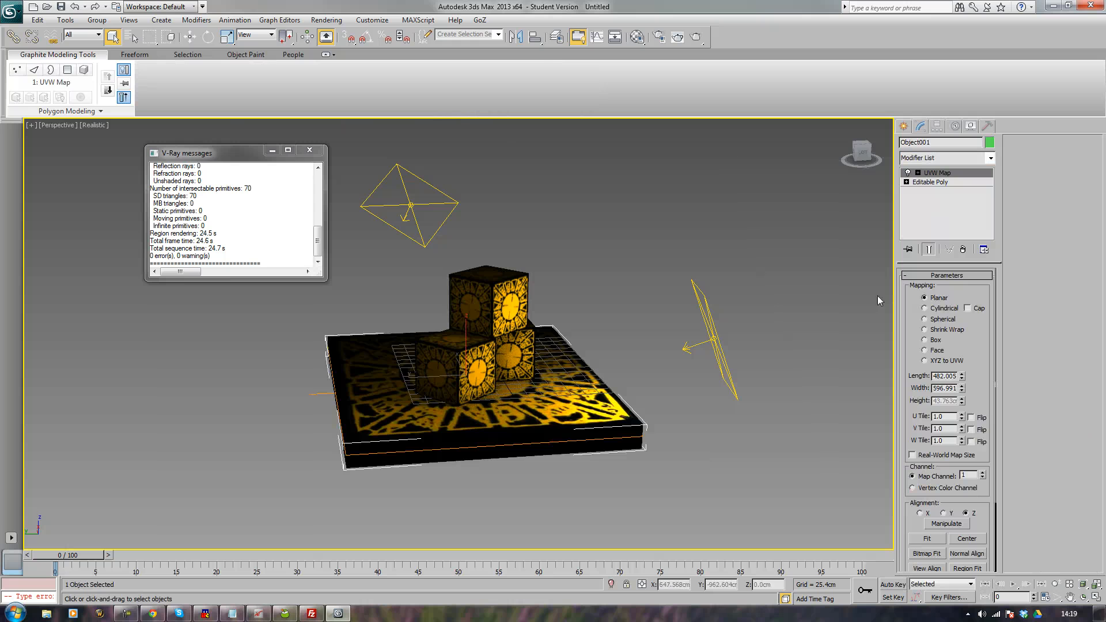
{"action": "left_click", "coordinate": [933, 341]}
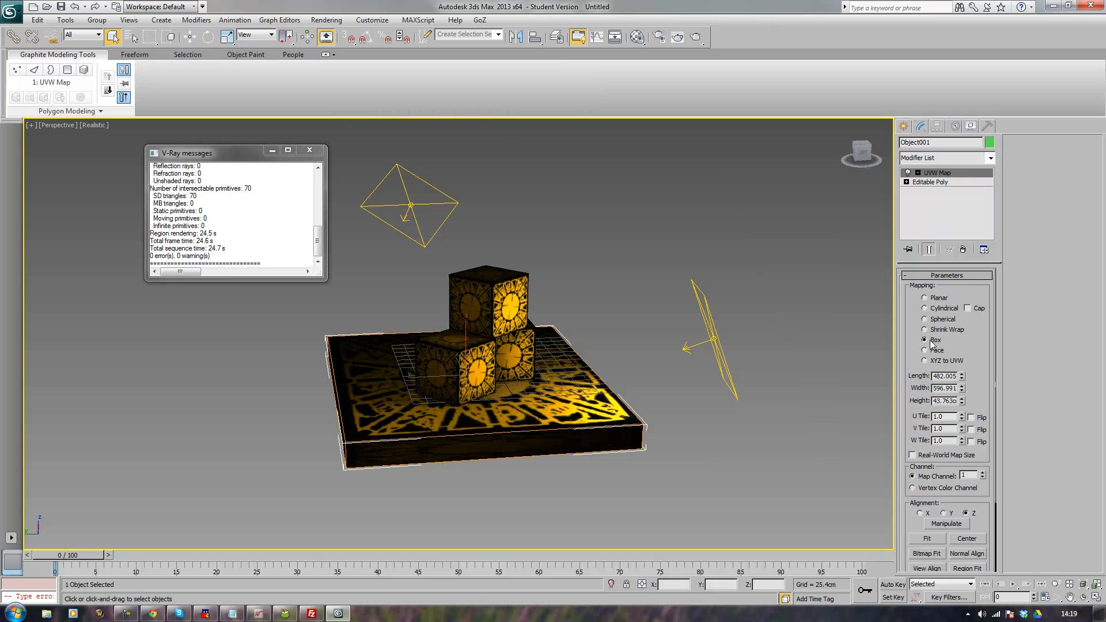
Step: Set the side walls' UVW Map tiling to 10 in U, 1 in V and 10 in W
{"action": "middle_click_drag", "start_coordinate": [676, 452], "coordinate": [780, 402]}
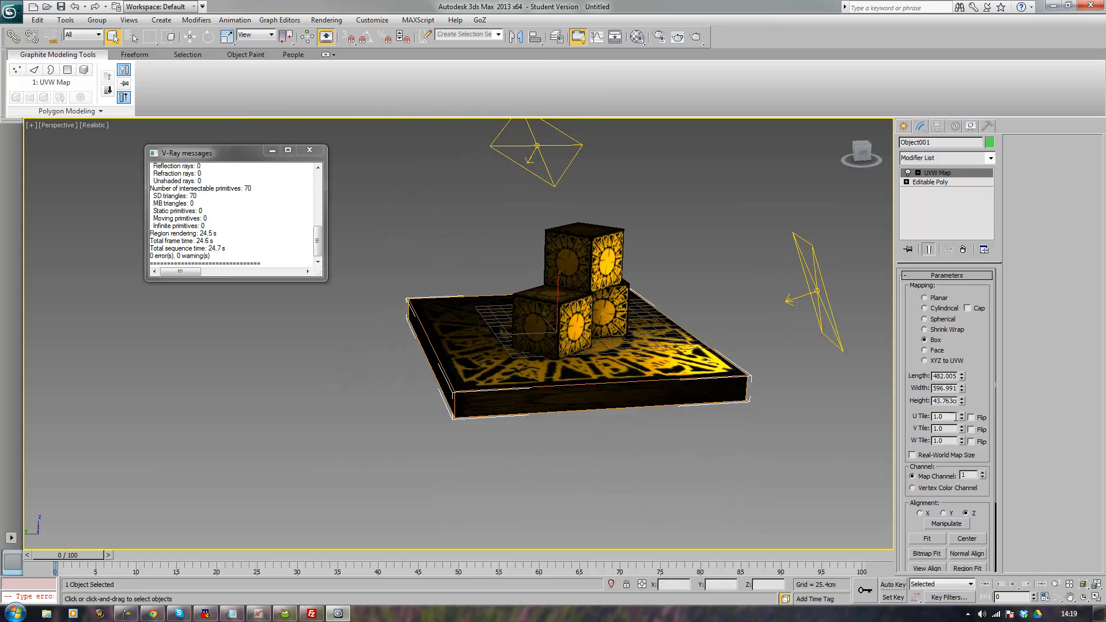
{"action": "left_click_drag", "start_coordinate": [962, 415], "coordinate": [966, 569]}
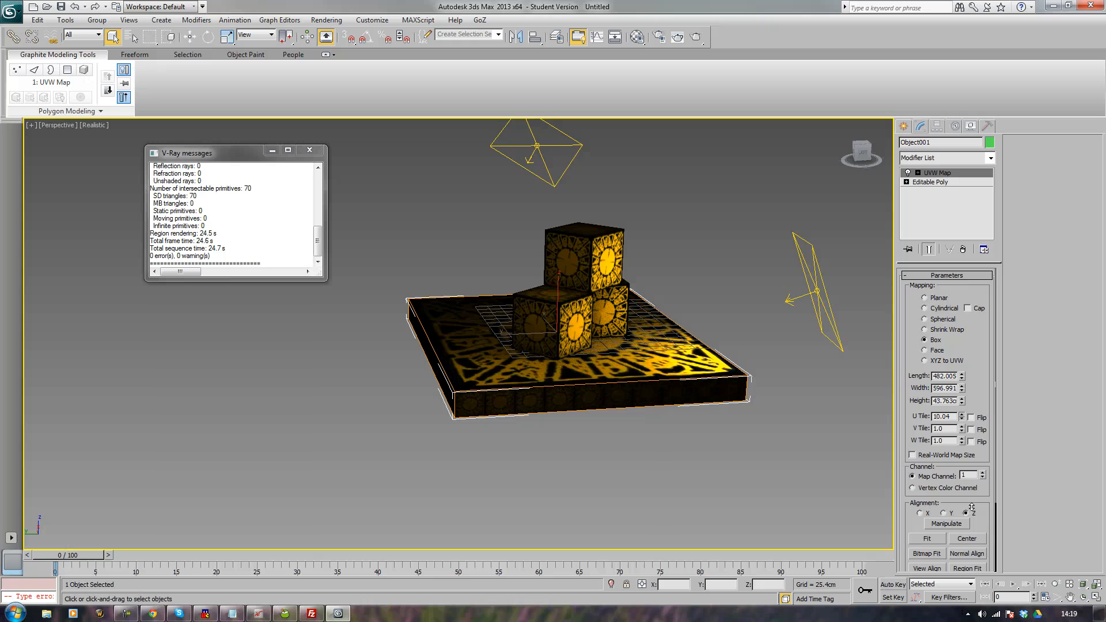
{"action": "left_click_drag", "start_coordinate": [971, 506], "coordinate": [970, 503]}
{"action": "double_click", "coordinate": [949, 418]}
{"action": "type", "text": "10"}
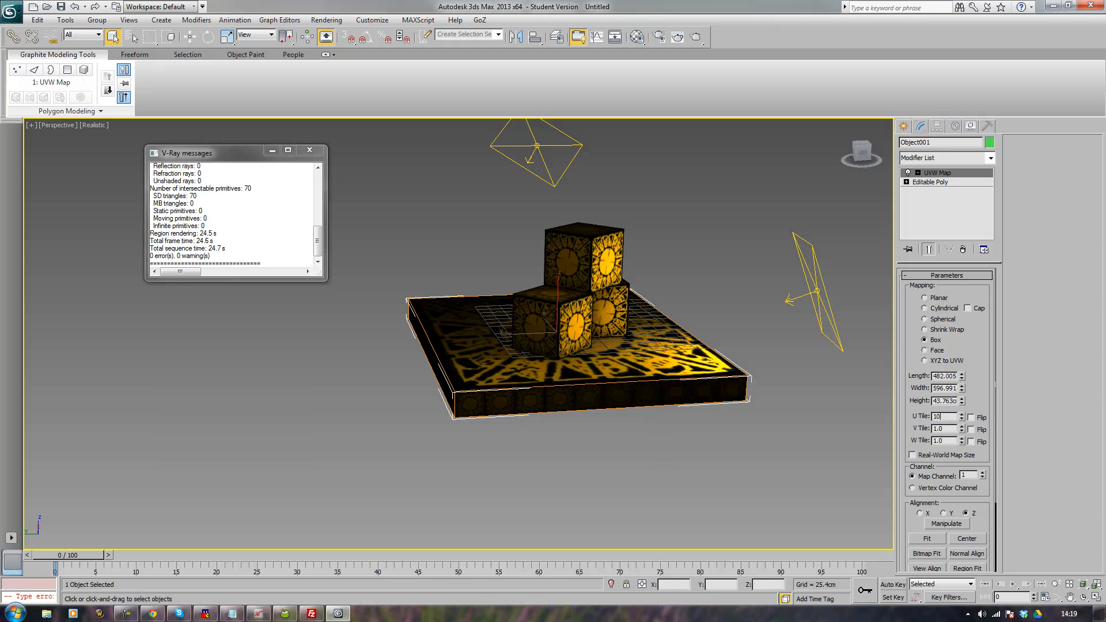
{"action": "key", "text": "Tab"}
{"action": "type", "text": "10"}
{"action": "key", "text": "Return"}
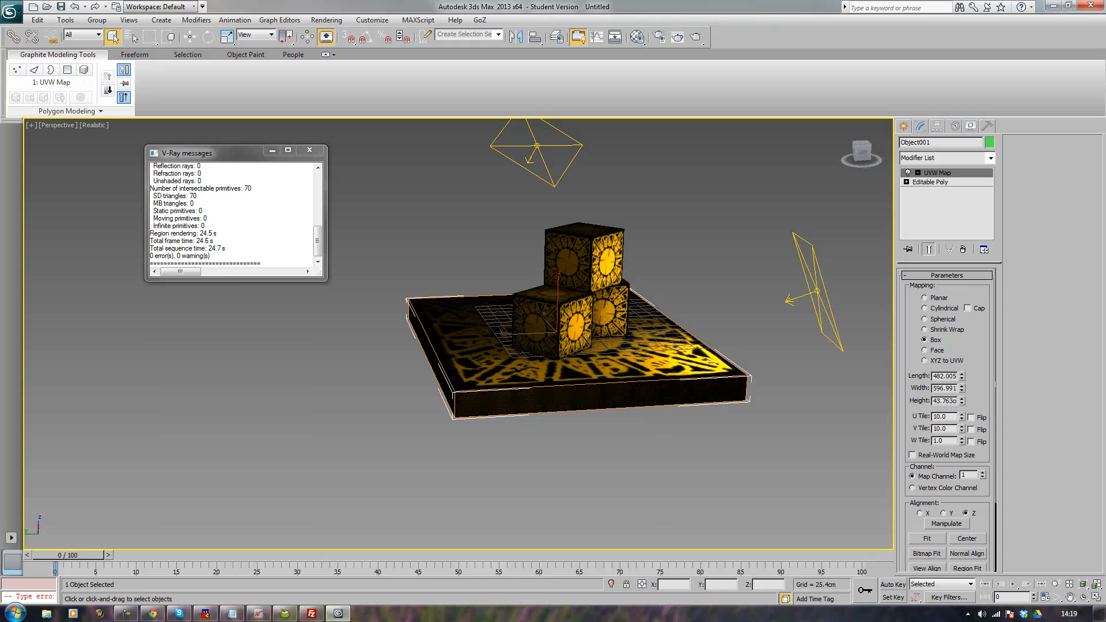
{"action": "type", "text": "1"}
{"action": "key", "text": "Tab"}
{"action": "type", "text": "10"}
{"action": "key", "text": "Return"}
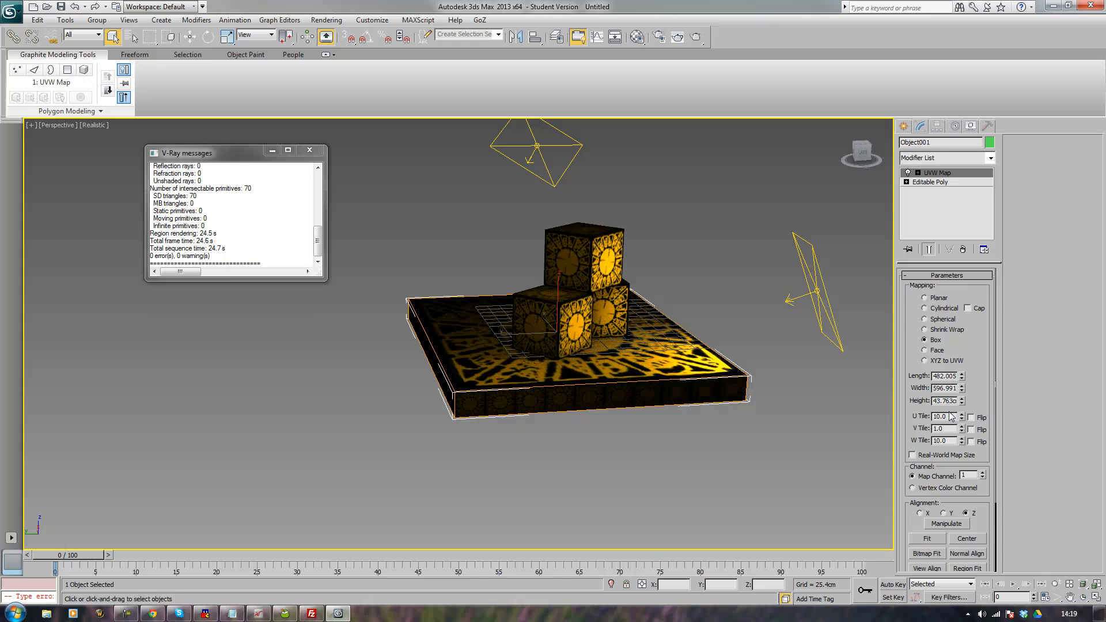
Step: Show safe frames in the Perspective view, seen from a corner of the slab
{"action": "middle_click_drag", "start_coordinate": [467, 458], "coordinate": [434, 467], "text": "alt"}
{"action": "scroll", "coordinate": [492, 466], "scroll_direction": "up", "scroll_amount": 3}
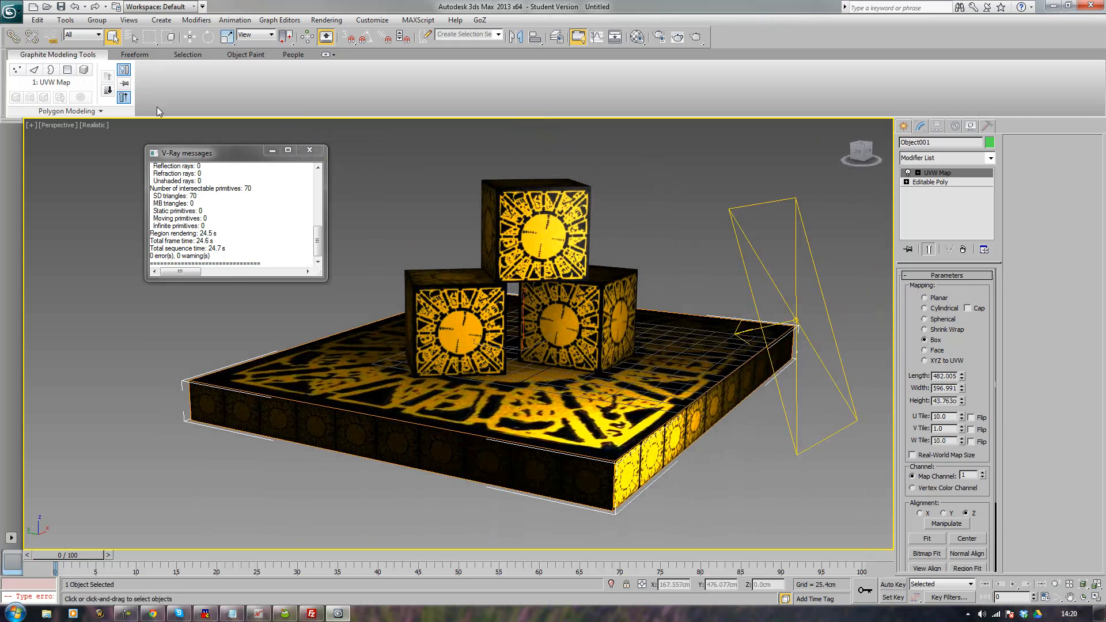
{"action": "left_click", "coordinate": [98, 126]}
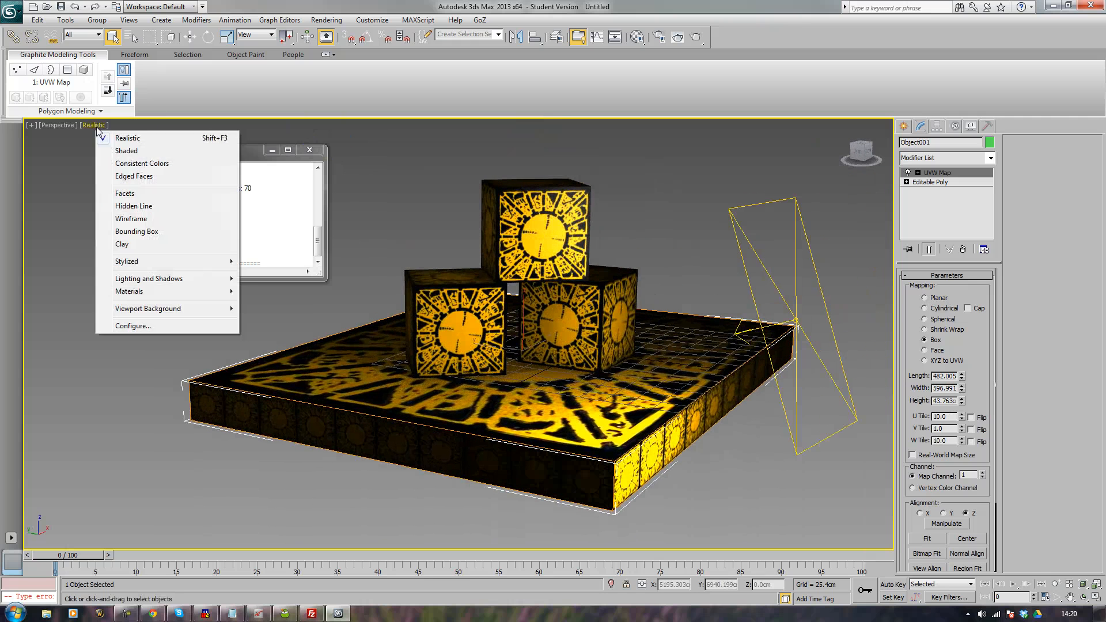
{"action": "left_click", "coordinate": [67, 127]}
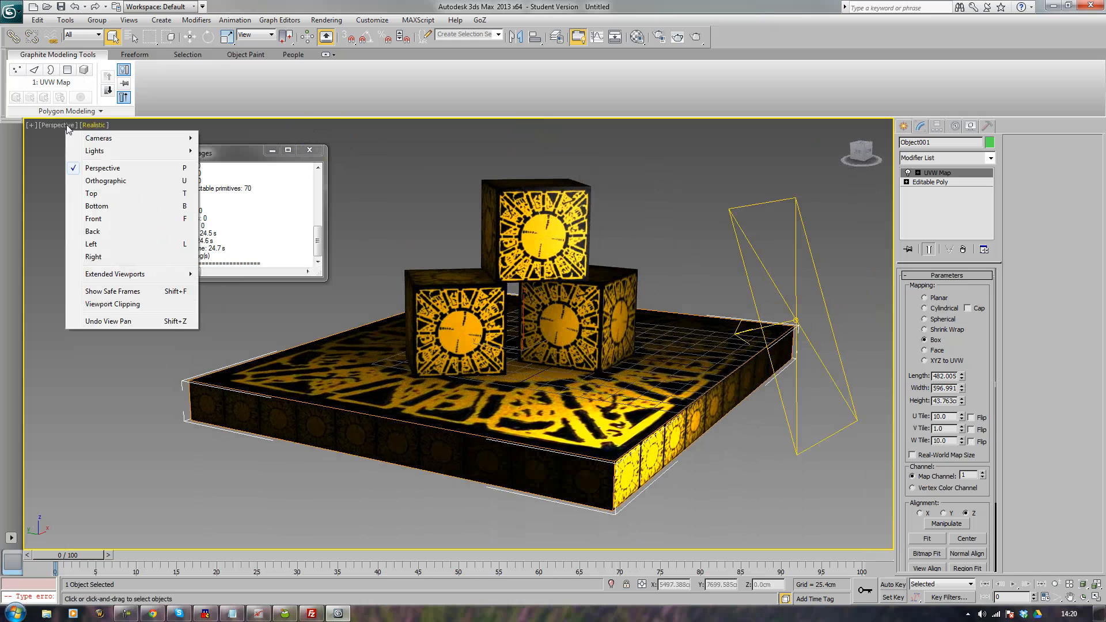
{"action": "left_click", "coordinate": [118, 295]}
Step: Frame the box stack and slab closely within the safe frame and render the Perspective view with V-Ray
{"action": "middle_click_drag", "start_coordinate": [411, 382], "coordinate": [413, 420]}
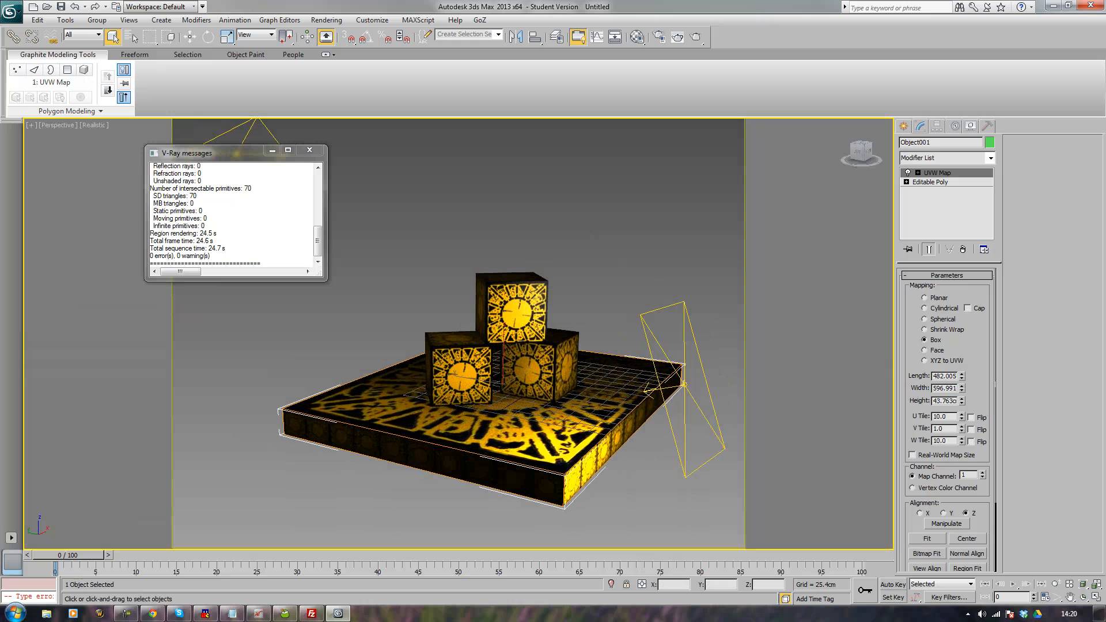
{"action": "left_click", "coordinate": [1055, 584]}
{"action": "left_click_drag", "start_coordinate": [448, 458], "coordinate": [461, 439]}
{"action": "mouse_move", "coordinate": [465, 443]}
{"action": "middle_mouse_down"}
{"action": "mouse_move", "coordinate": [446, 421]}
{"action": "mouse_move", "coordinate": [455, 427]}
{"action": "middle_mouse_up"}
{"action": "left_click_drag", "start_coordinate": [458, 423], "coordinate": [465, 395]}
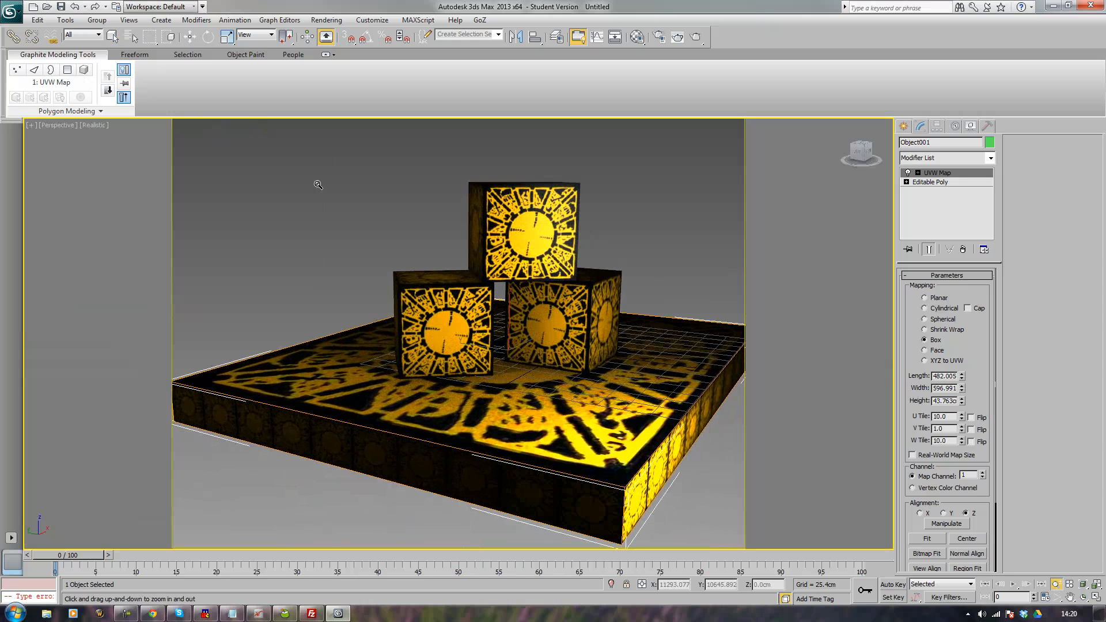
{"action": "key", "text": "shift+q"}
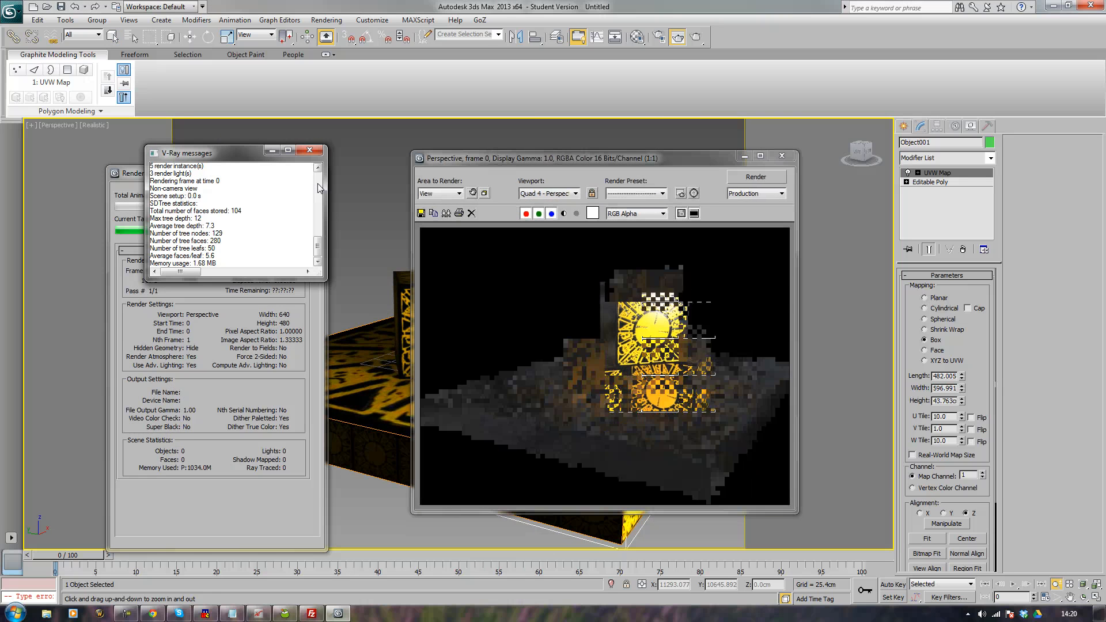